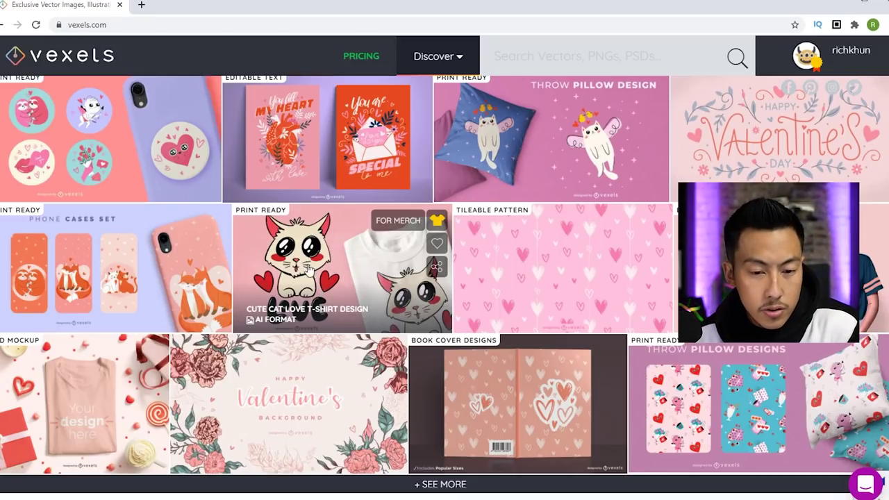
# Open the Scalable T-shirt PSDs, Mockup Generator and T-shirt Maker from the Browse on Vexels section in separate browser tabs
pyautogui.scroll(-2, 308, 240)
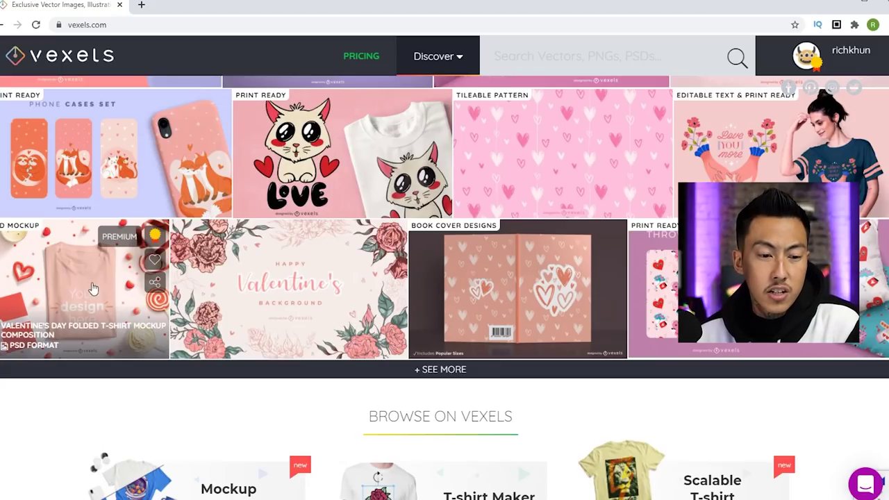
pyautogui.scroll(-5, 278, 281)
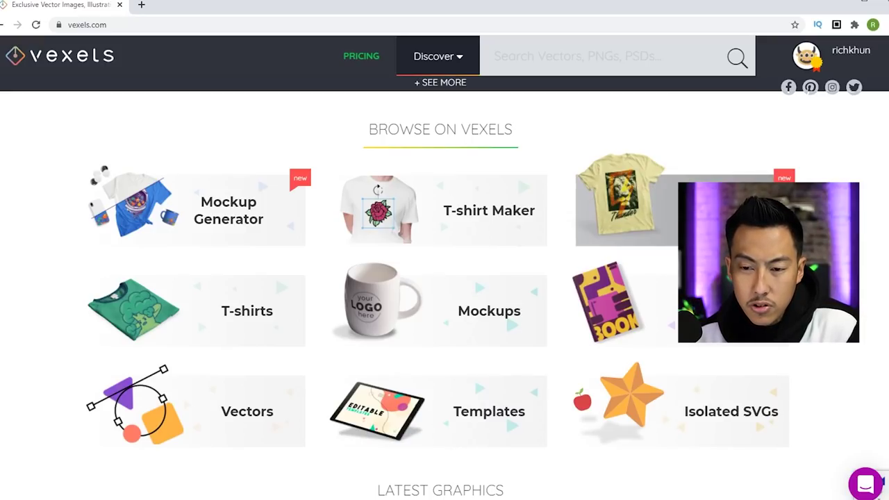
pyautogui.click(732, 228)
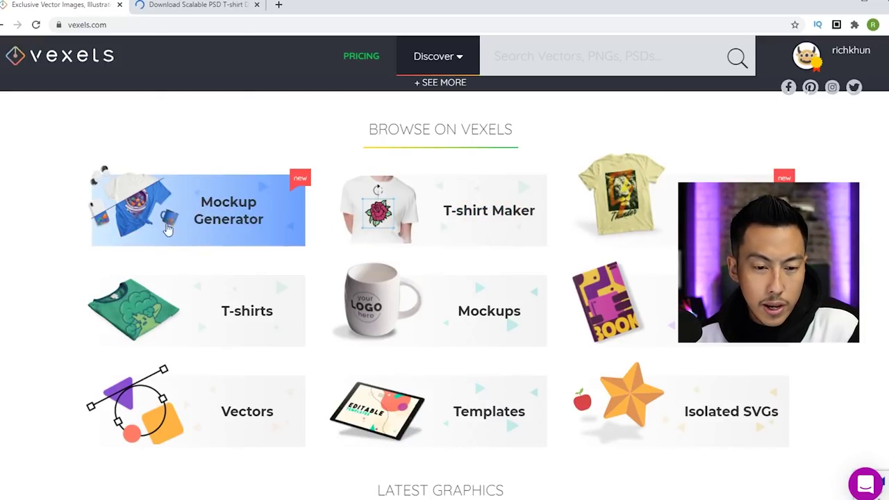
pyautogui.rightClick(134, 212)
pyautogui.click(184, 219)
pyautogui.rightClick(510, 216)
pyautogui.click(573, 222)
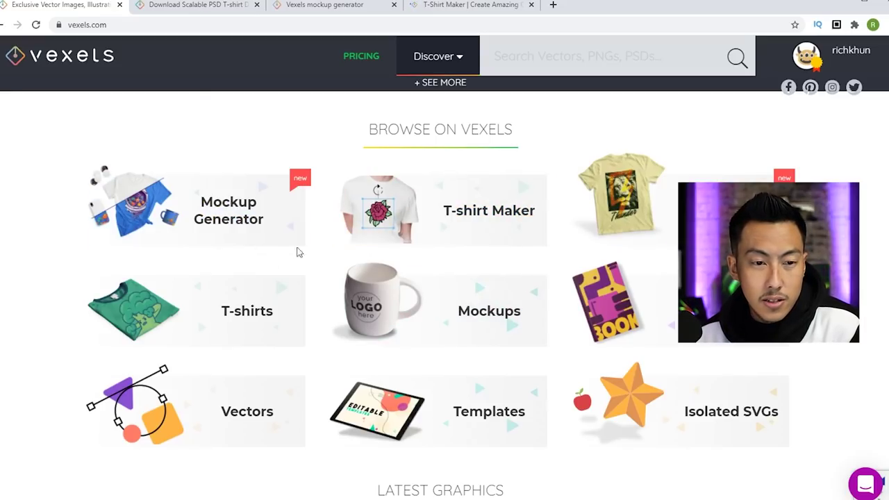
# Examine the Scalable T-Shirt PSDs page, including its banner, intro video and gallery of editable designs
pyautogui.click(194, 11)
pyautogui.scroll(-3, 413, 183)
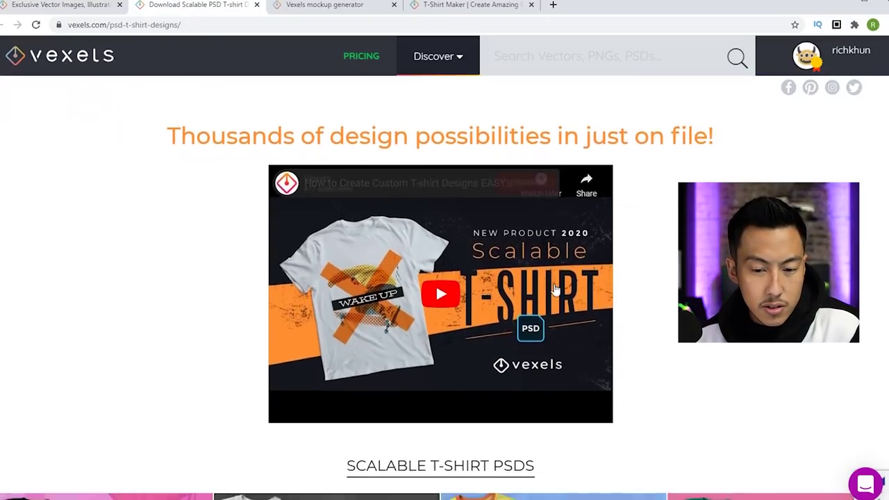
pyautogui.scroll(-3, 556, 291)
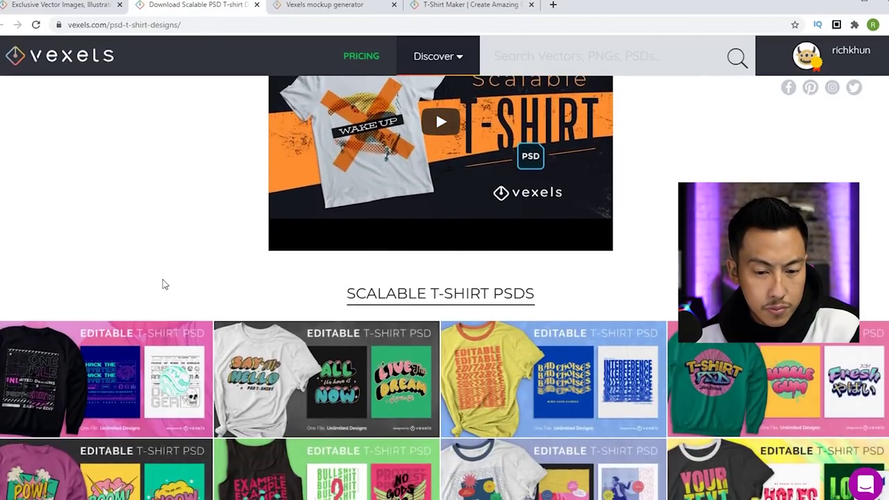
pyautogui.scroll(3, 167, 283)
pyautogui.scroll(3, 141, 255)
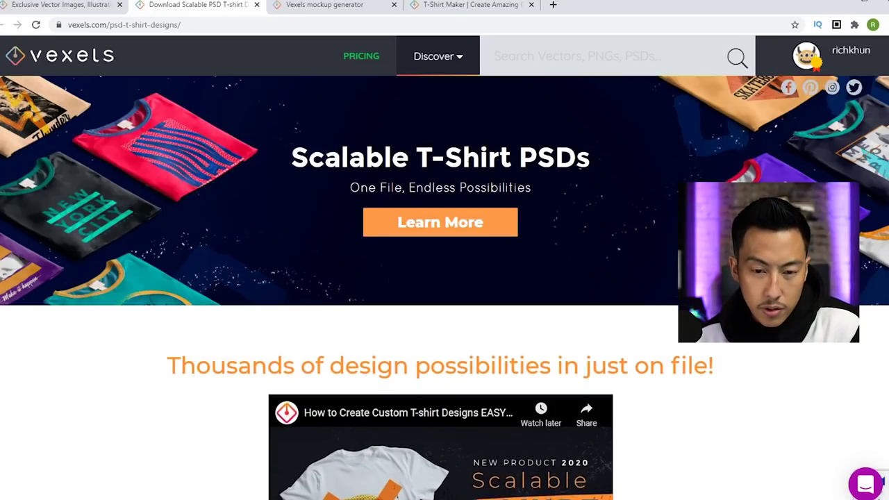
pyautogui.moveTo(461, 157); pyautogui.dragTo(556, 157)
pyautogui.click(693, 358)
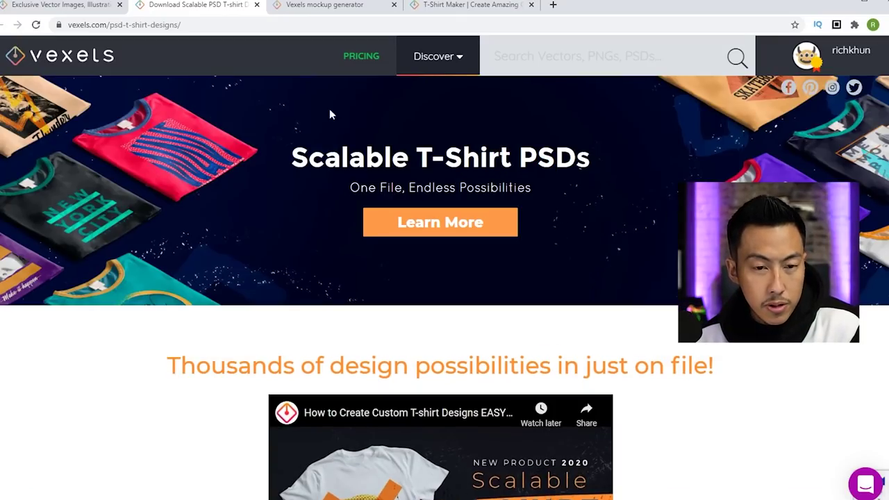
# Reorder the browser tabs so the Scalable PSD T-shirt page comes last, and bring up the T-shirt Maker
pyautogui.moveTo(186, 6); pyautogui.dragTo(496, 7)
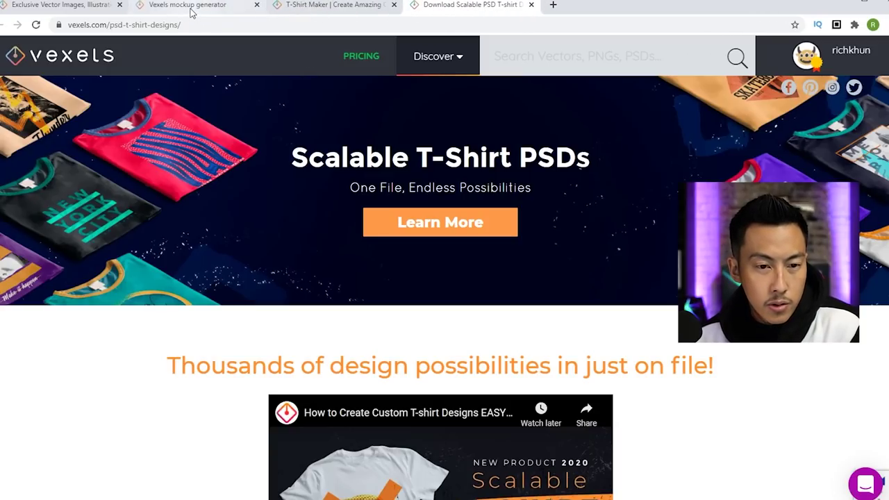
pyautogui.click(193, 9)
pyautogui.click(290, 10)
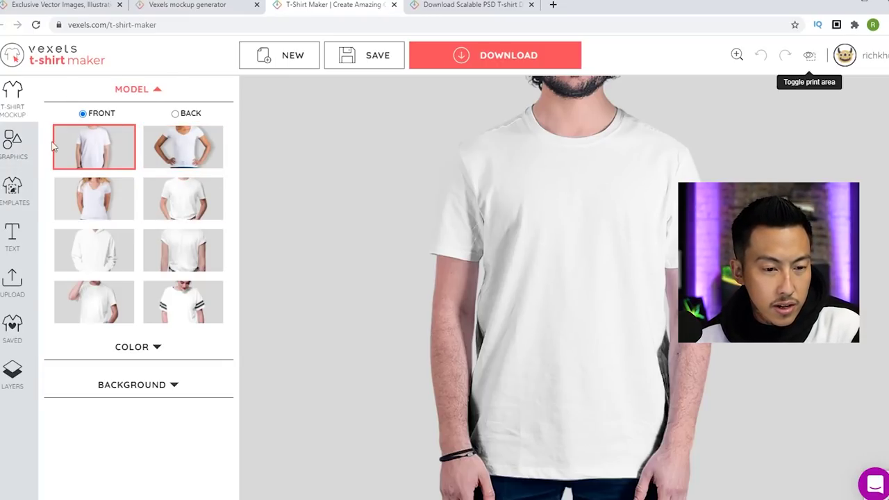
# Look through the T-shirt Maker's featured graphics and view the full list of them
pyautogui.click(10, 151)
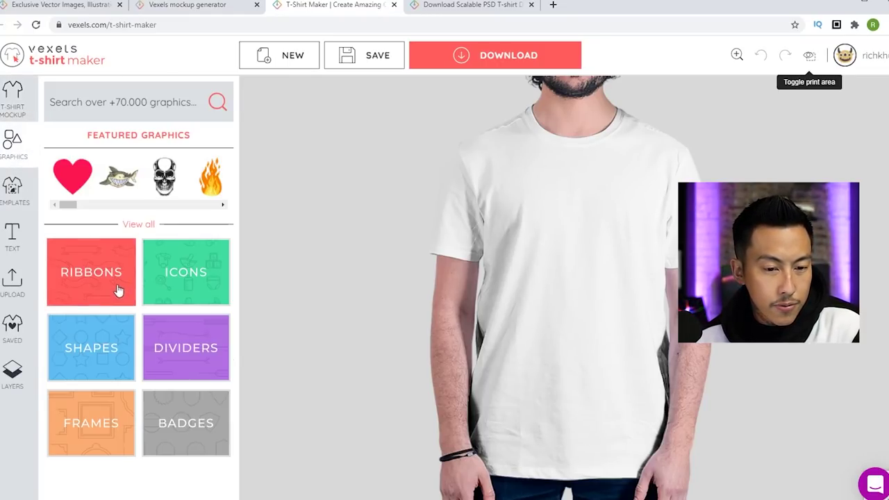
pyautogui.click(117, 204)
pyautogui.click(110, 205)
pyautogui.click(122, 205)
pyautogui.click(127, 205)
pyautogui.moveTo(124, 205); pyautogui.dragTo(203, 205)
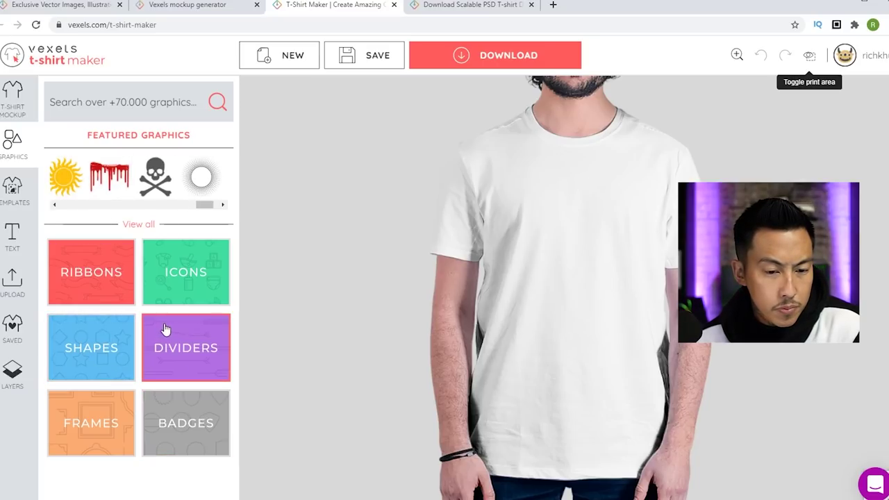
pyautogui.click(147, 225)
pyautogui.scroll(-10, 191, 341)
# Search the graphics library for "ninja"
pyautogui.doubleClick(144, 99)
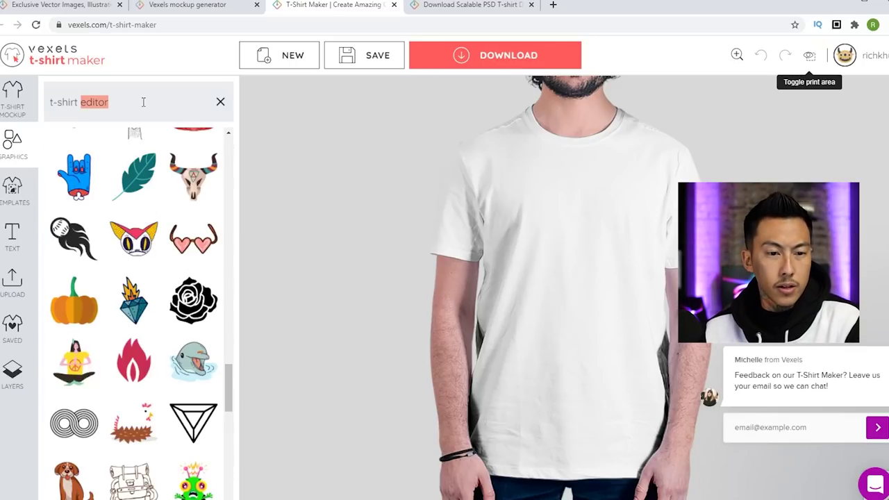
pyautogui.moveTo(134, 101); pyautogui.dragTo(40, 105)
pyautogui.write('ninja')
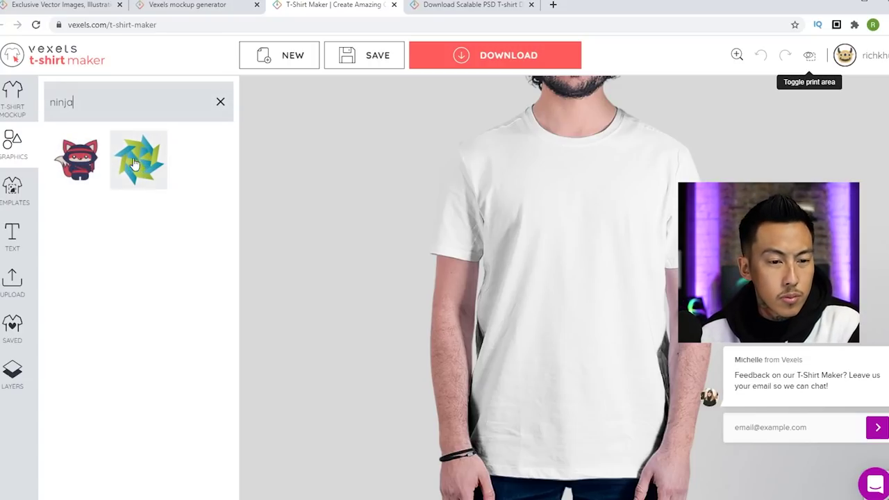
# Search the graphics library for "money", look through the matching artwork, and clear the search
pyautogui.click(104, 102)
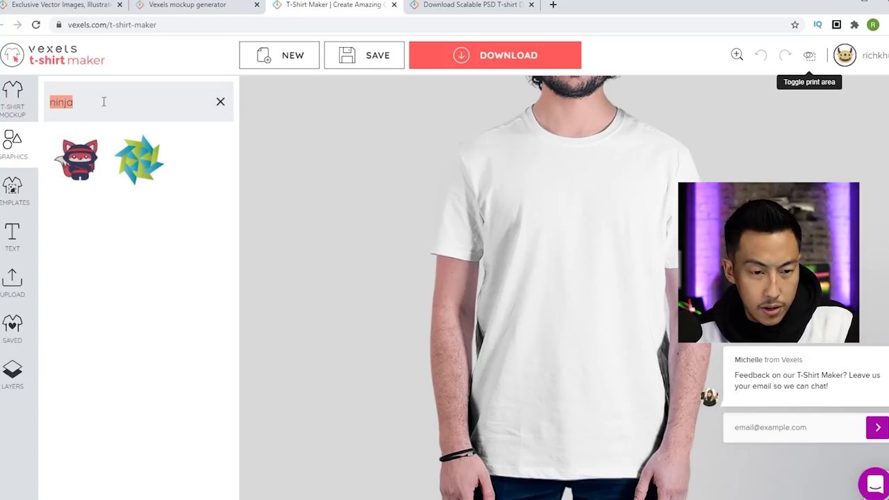
pyautogui.write('money')
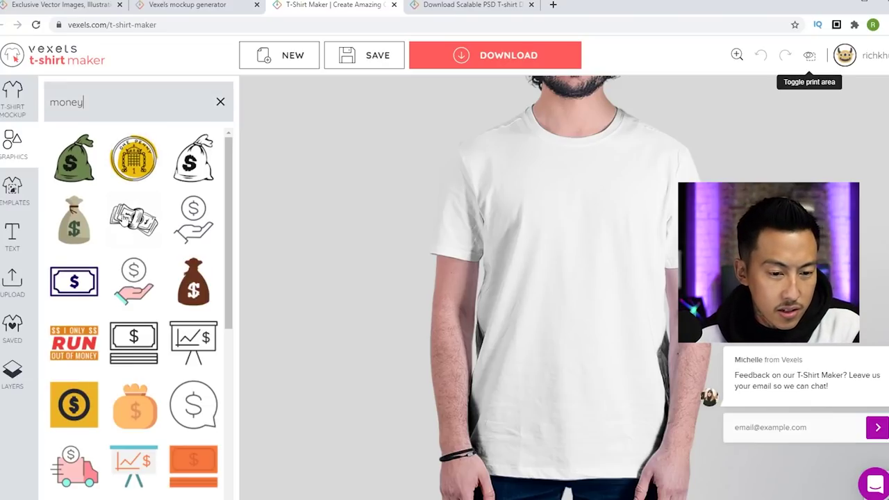
pyautogui.scroll(-3, 124, 250)
pyautogui.scroll(-9, 124, 250)
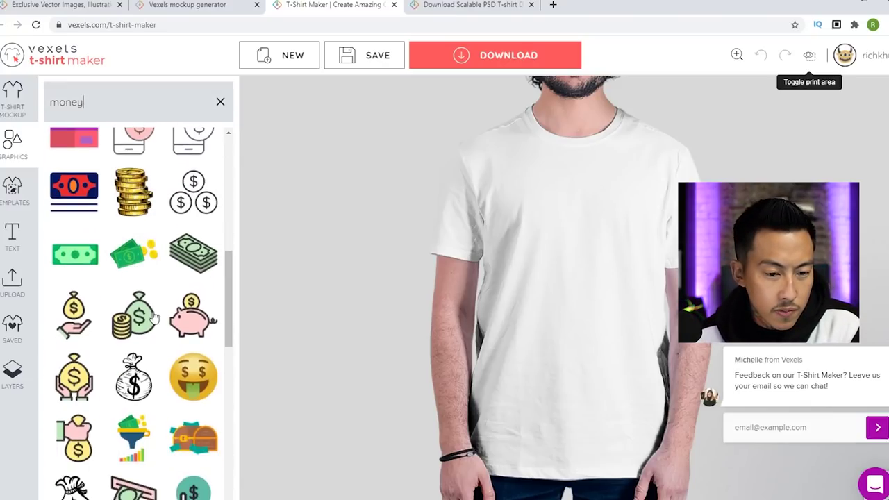
pyautogui.scroll(-4, 130, 313)
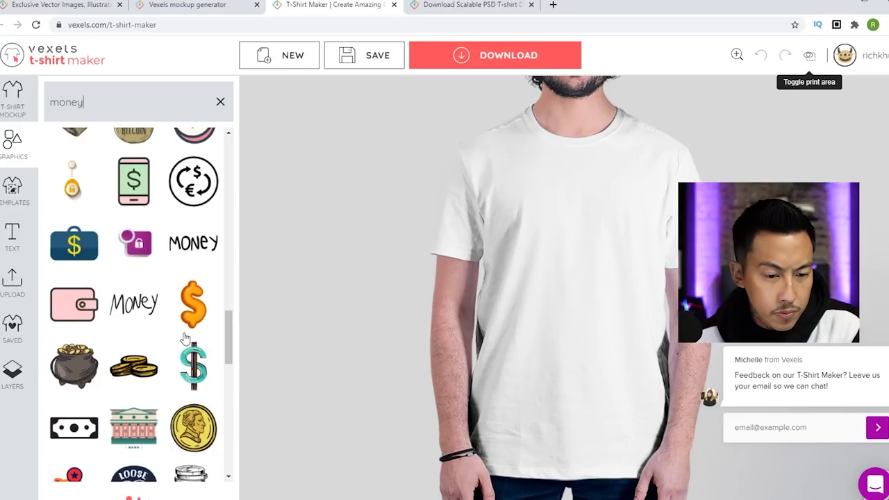
pyautogui.scroll(-3, 106, 316)
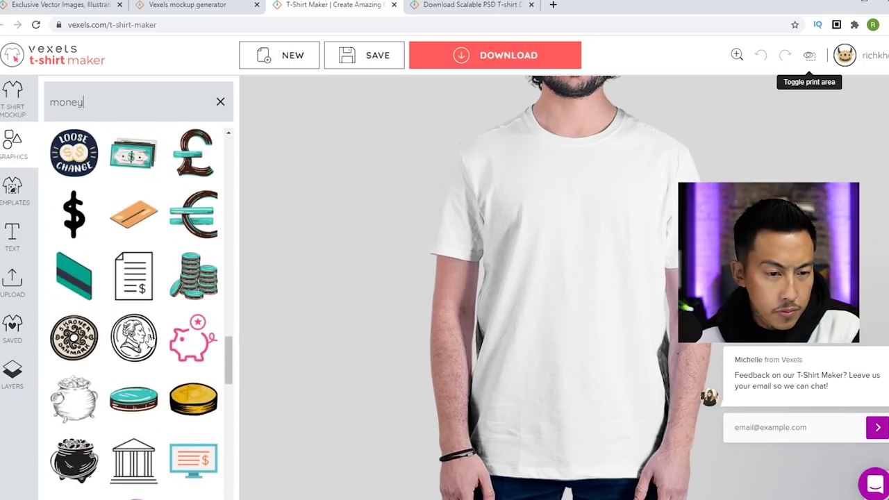
pyautogui.scroll(-1, 135, 271)
pyautogui.scroll(-6, 132, 278)
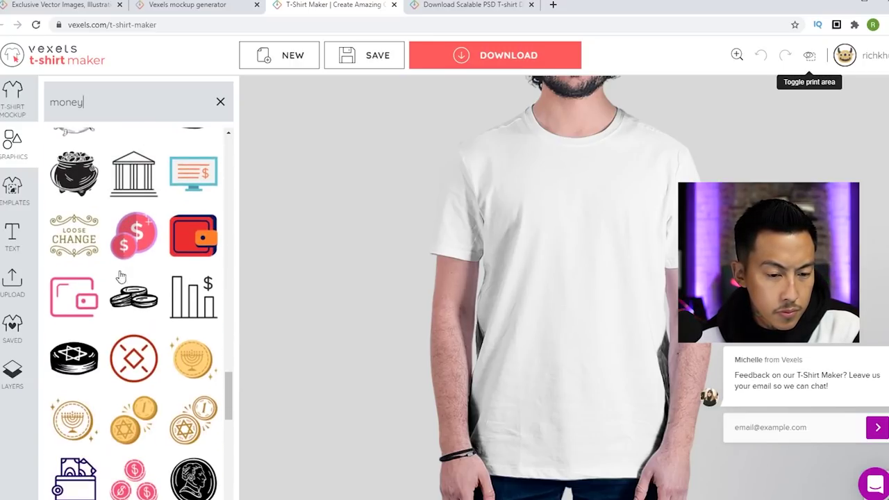
pyautogui.click(218, 104)
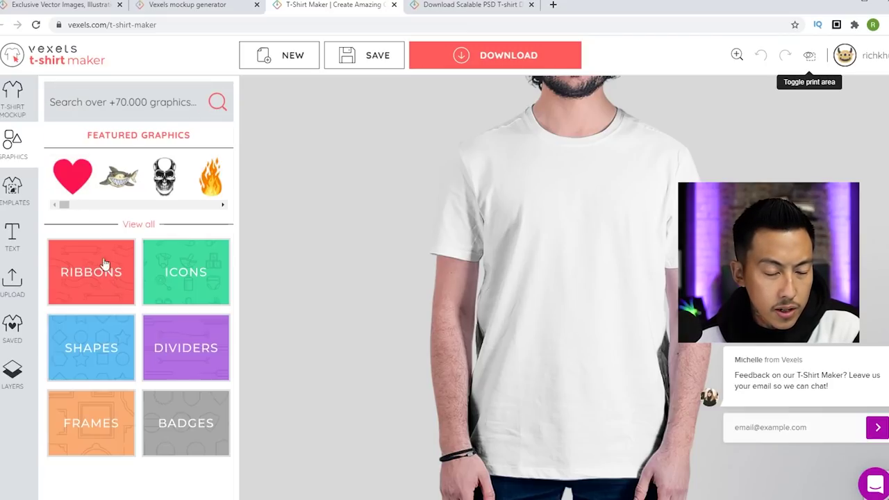
# Add an Arc Warp text shape to the shirt and change its wording to "girl"
pyautogui.click(12, 235)
pyautogui.click(78, 226)
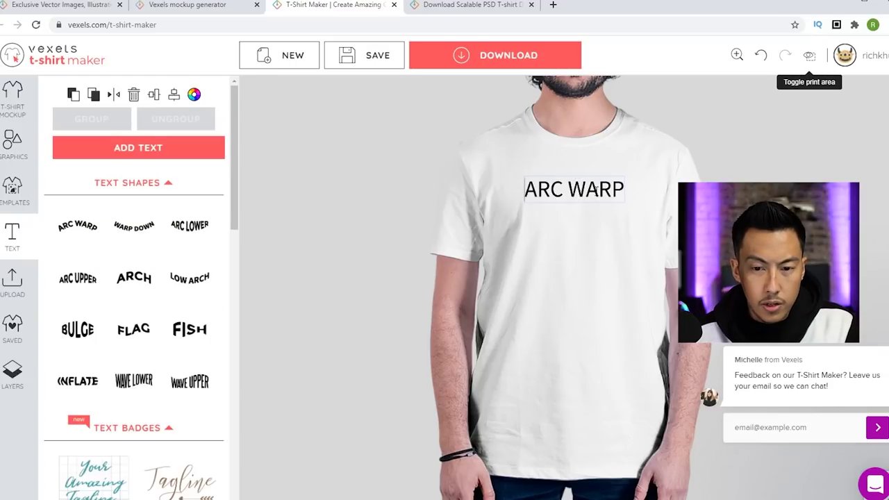
pyautogui.tripleClick(596, 189)
pyautogui.write('girl')
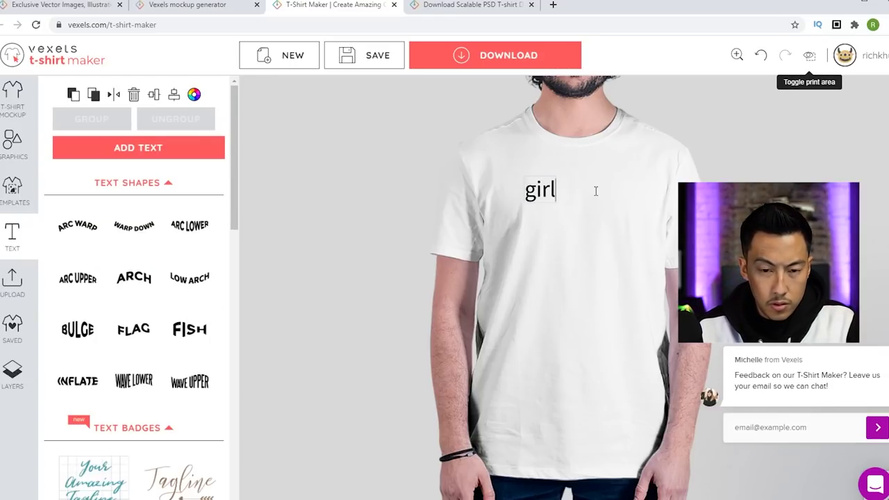
pyautogui.tripleClick(596, 190)
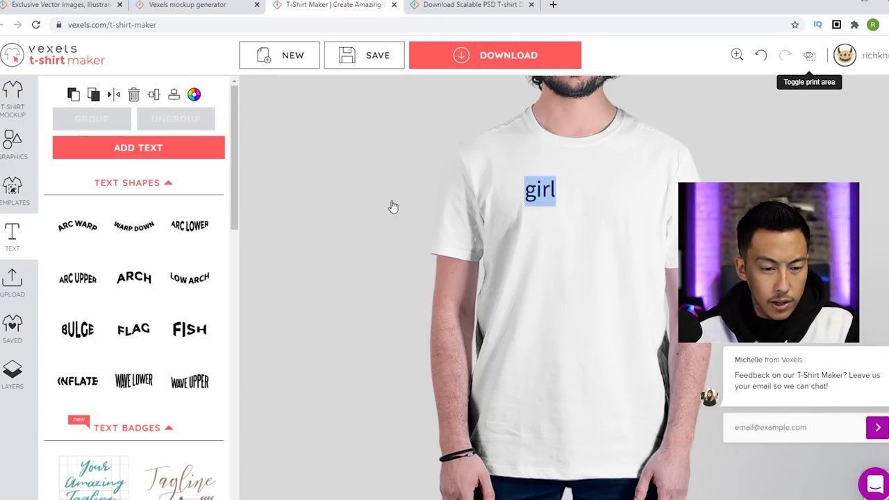
# Add the "Your Amazing Tagline Here" text badge with the grid background to the shirt
pyautogui.scroll(-2, 124, 341)
pyautogui.click(102, 381)
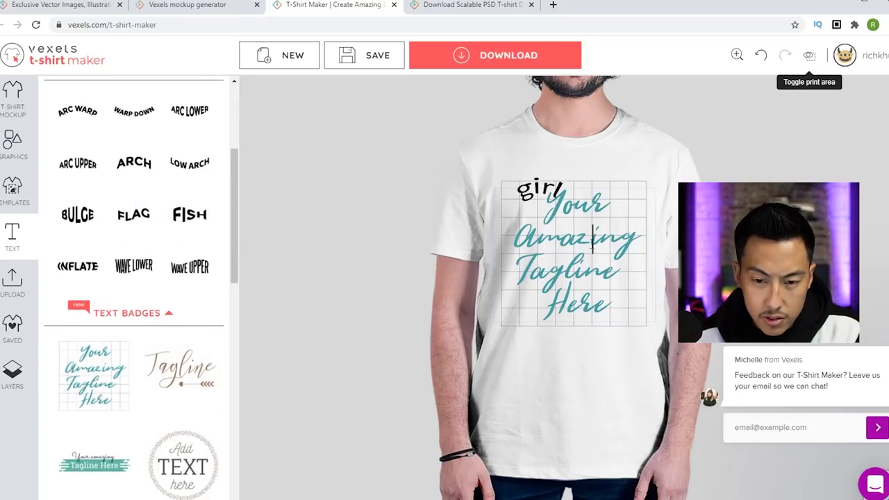
pyautogui.scroll(4, 154, 337)
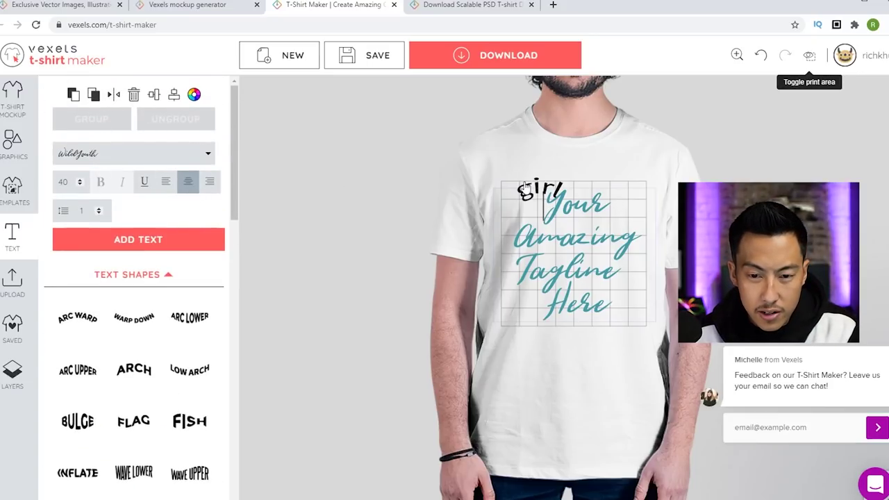
# Move the tagline lettering lower on the shirt and delete the grid behind it
pyautogui.click(586, 191)
pyautogui.moveTo(602, 190); pyautogui.dragTo(575, 251)
pyautogui.click(558, 209)
pyautogui.doubleClick(582, 230)
pyautogui.moveTo(616, 345); pyautogui.dragTo(482, 228)
pyautogui.click(644, 378)
pyautogui.moveTo(604, 387); pyautogui.dragTo(579, 440)
pyautogui.rightClick(582, 426)
pyautogui.click(531, 410)
pyautogui.moveTo(531, 411); pyautogui.dragTo(557, 406)
pyautogui.click(139, 95)
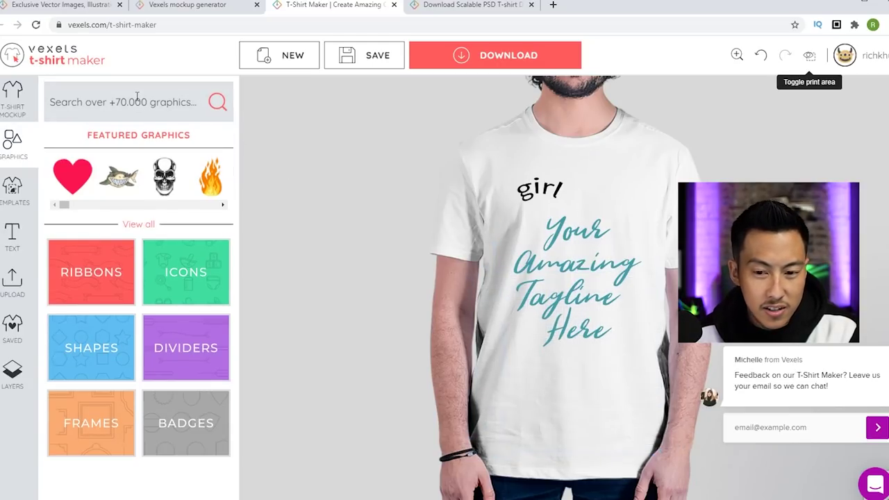
# Delete the "girl" text and move the tagline lettering up to the shirt's chest
pyautogui.click(582, 209)
pyautogui.click(541, 187)
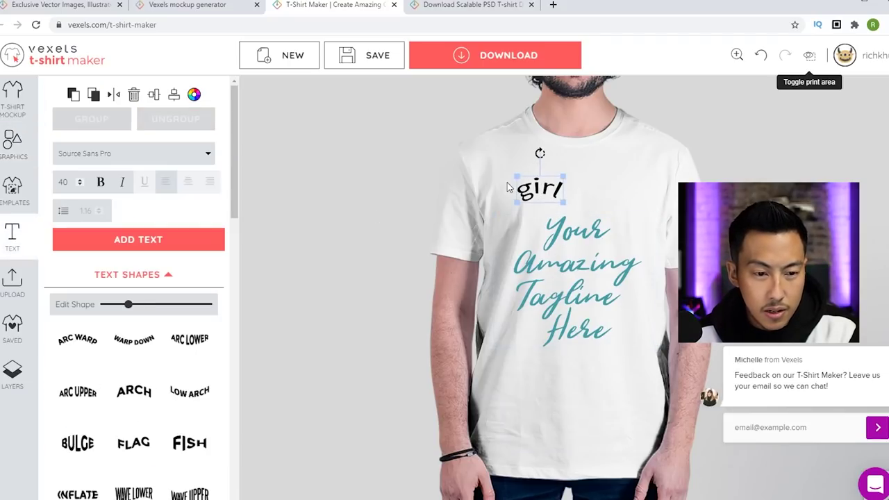
pyautogui.click(134, 95)
pyautogui.click(559, 259)
pyautogui.moveTo(587, 278); pyautogui.dragTo(587, 240)
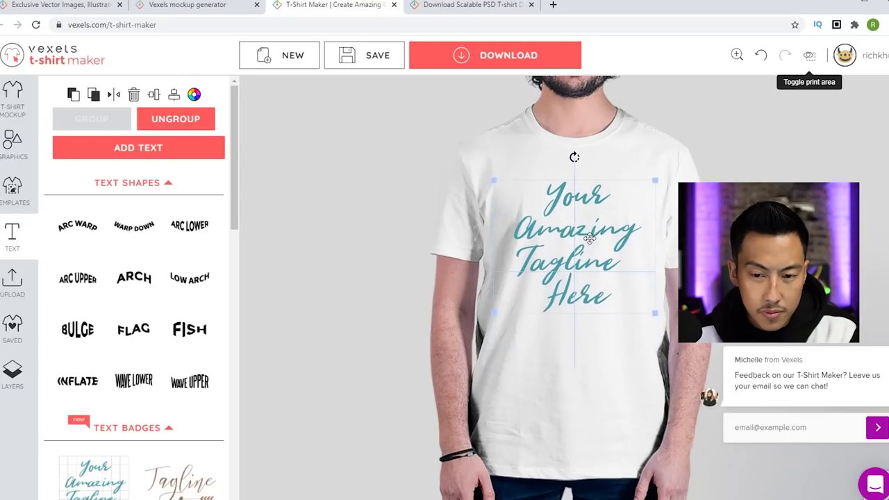
# Replace the tagline wording with "Girl Power"
pyautogui.click(559, 253)
pyautogui.hotkey('ctrl', 'a')
pyautogui.write('Girl Power')
# Recolor all of the "Girl Power" lettering to a bright coral red
pyautogui.hotkey('ctrl', 'a')
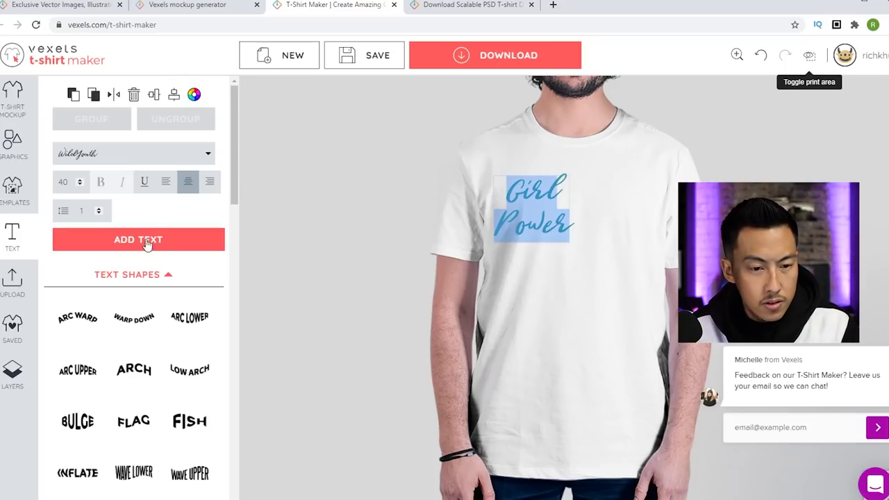
pyautogui.click(196, 95)
pyautogui.moveTo(264, 206); pyautogui.dragTo(238, 207)
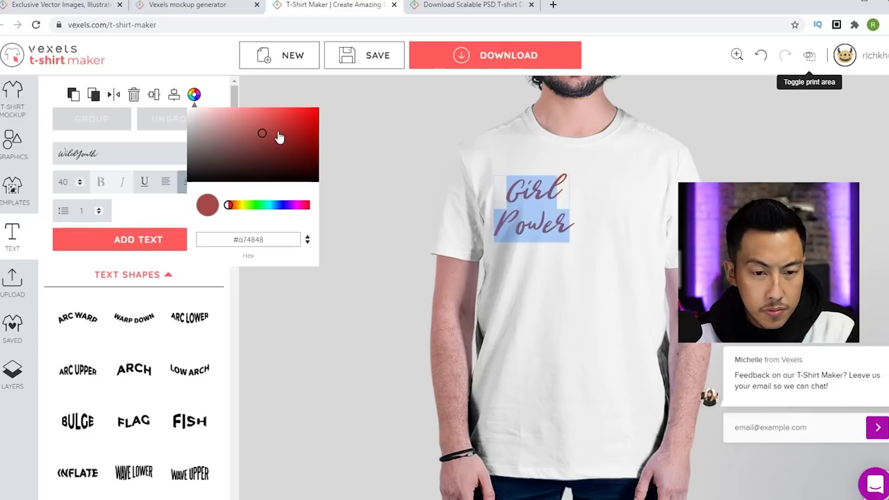
pyautogui.moveTo(277, 132); pyautogui.dragTo(276, 106)
# Enlarge the "Girl Power" text and centre it across the shirt's chest
pyautogui.click(584, 224)
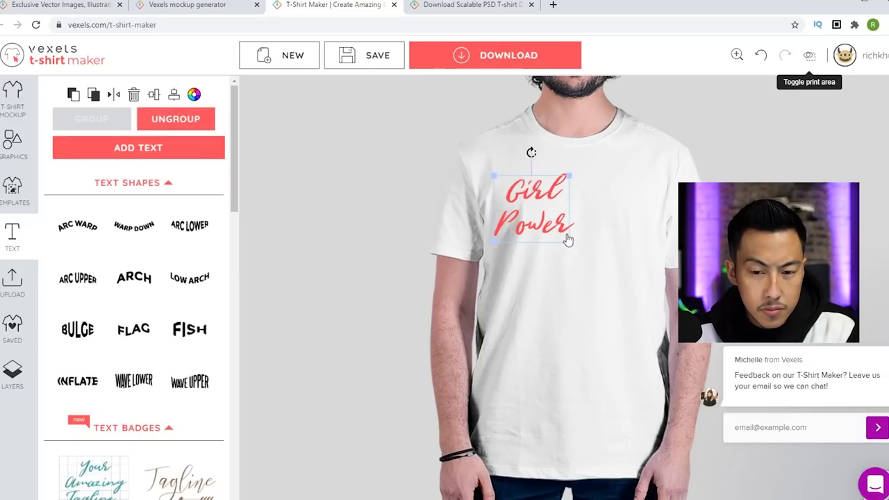
pyautogui.moveTo(569, 241); pyautogui.dragTo(634, 298)
pyautogui.moveTo(596, 277); pyautogui.dragTo(600, 266)
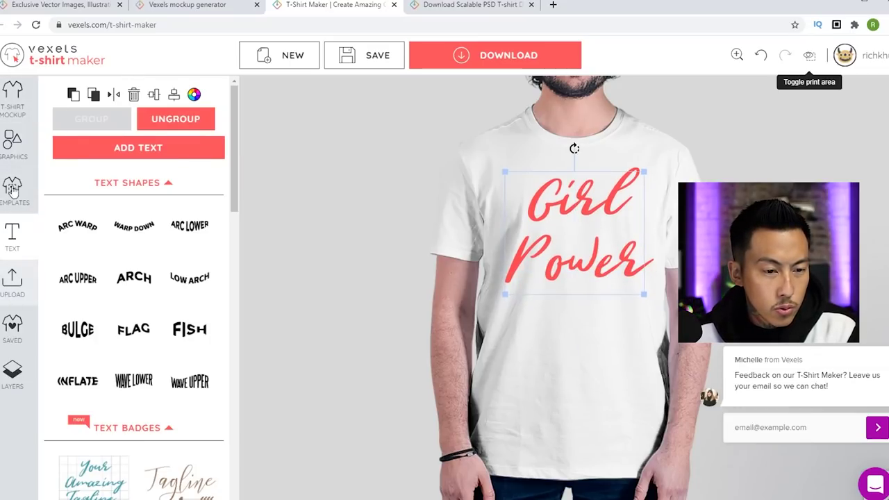
# Search the graphics library for "rose" and look through the available artwork
pyautogui.click(12, 147)
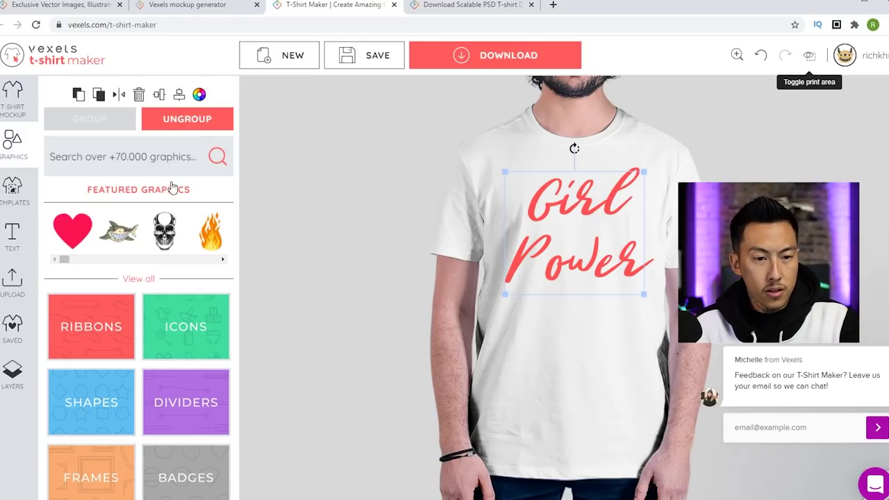
pyautogui.click(138, 158)
pyautogui.write('rose')
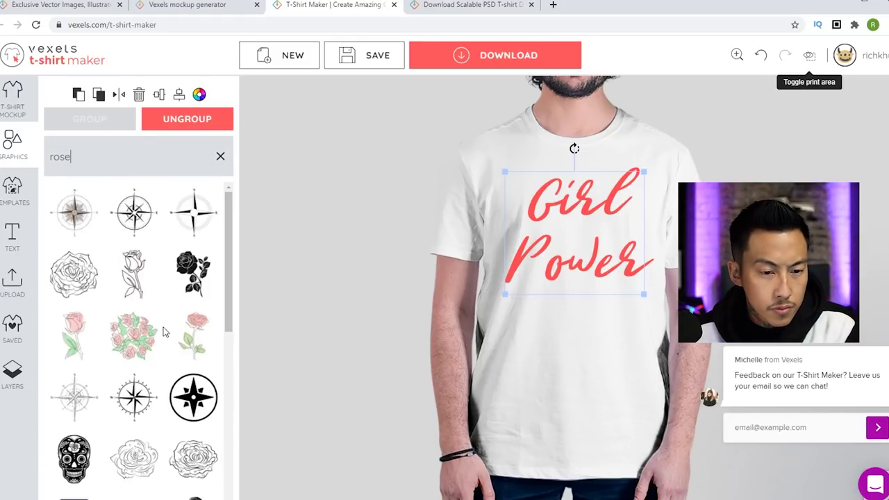
pyautogui.scroll(-4, 160, 333)
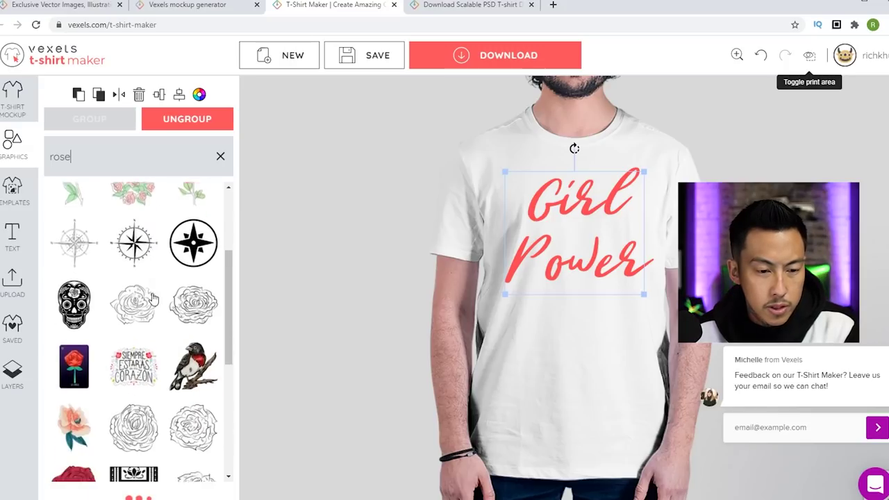
pyautogui.scroll(-2, 166, 392)
pyautogui.scroll(1, 150, 240)
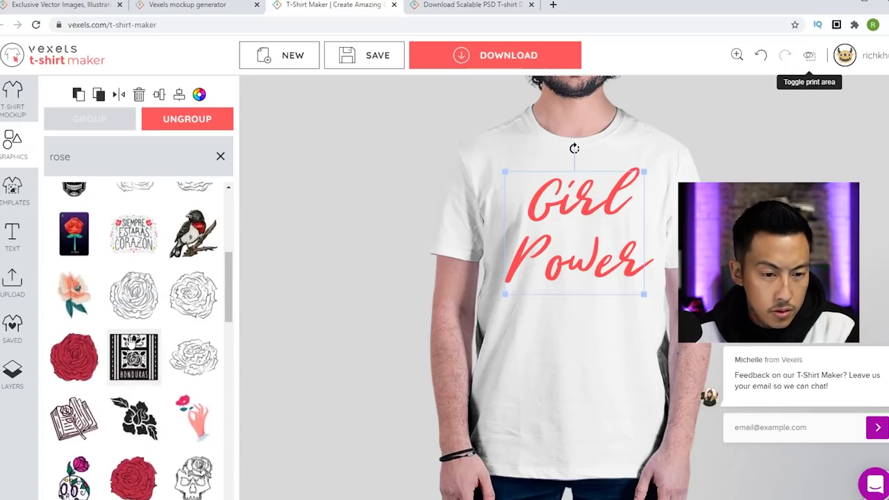
pyautogui.click(132, 243)
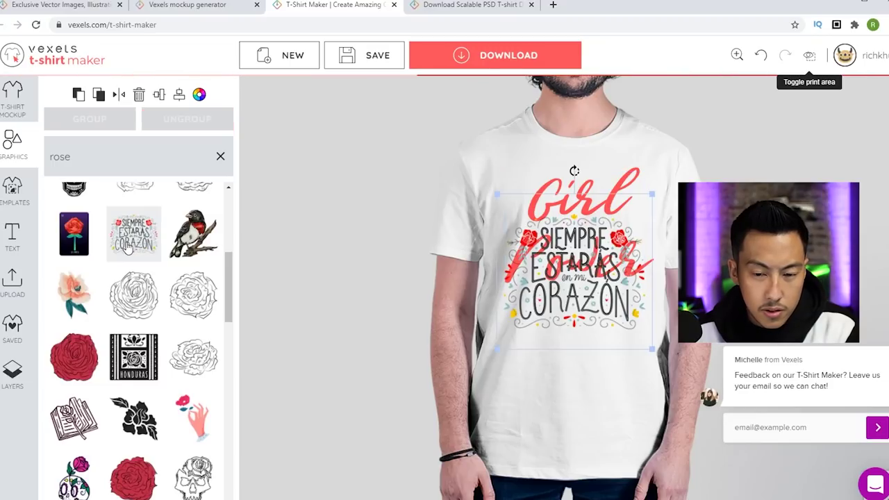
pyautogui.moveTo(575, 313); pyautogui.dragTo(582, 375)
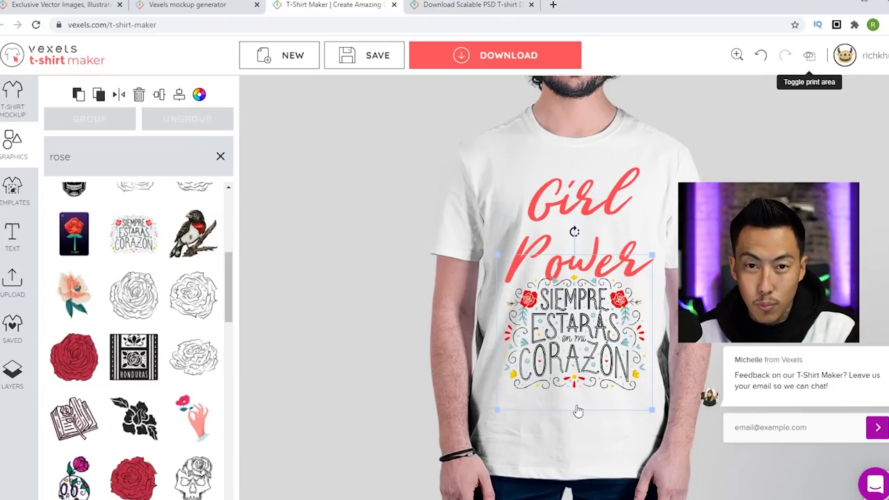
pyautogui.moveTo(587, 386); pyautogui.dragTo(594, 406)
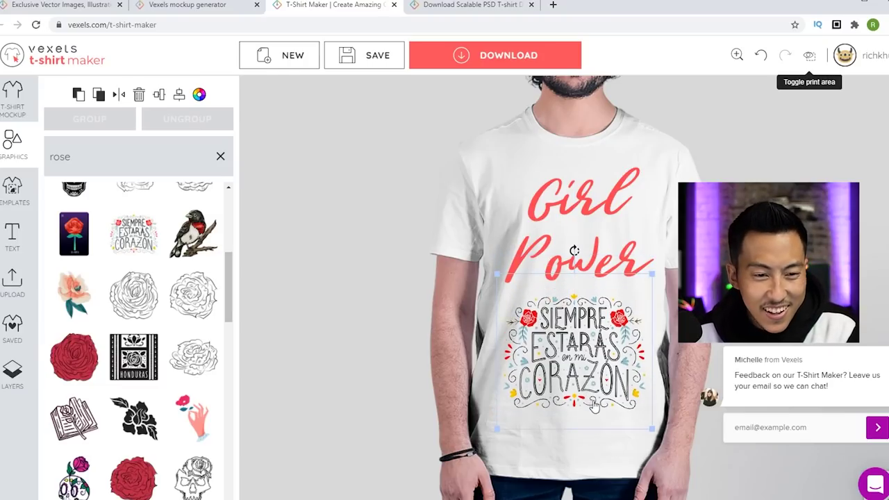
pyautogui.click(139, 94)
# Add the long-stemmed red rose graphic, shrink it, and lay it sideways between the words "Girl" and "Power"
pyautogui.scroll(-5, 133, 361)
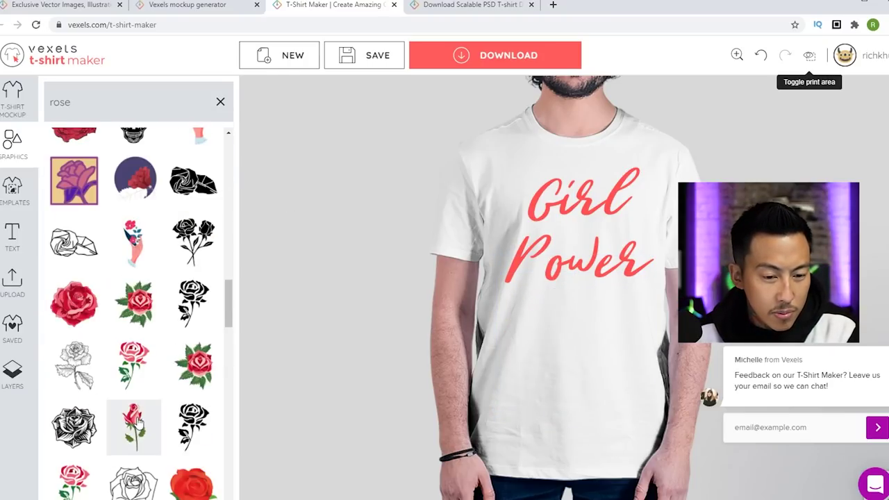
pyautogui.click(134, 424)
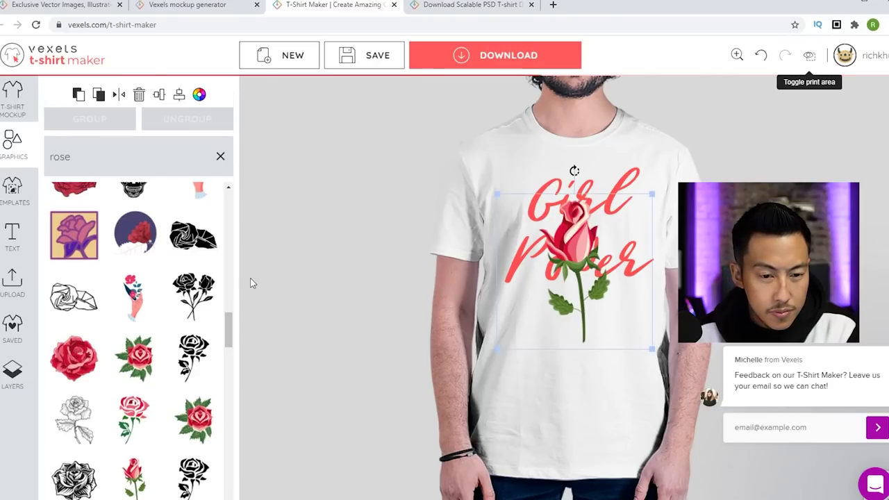
pyautogui.moveTo(653, 194); pyautogui.dragTo(621, 225)
pyautogui.moveTo(574, 202); pyautogui.dragTo(604, 240)
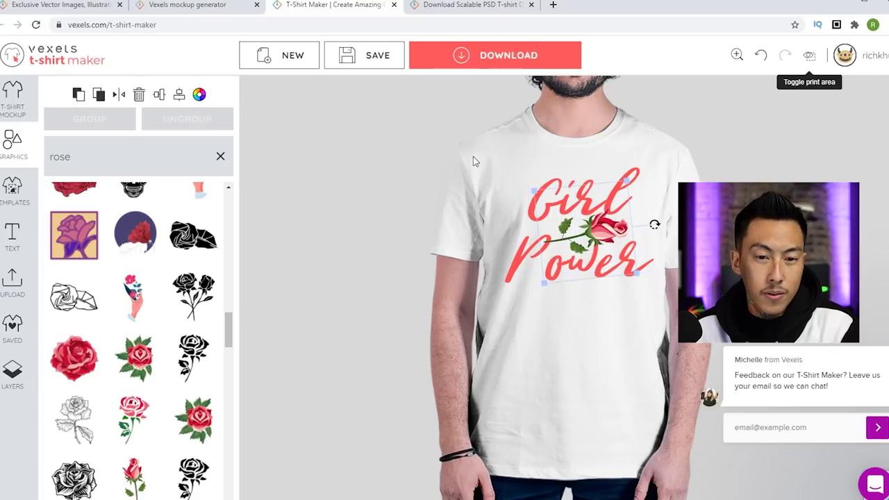
pyautogui.click(473, 161)
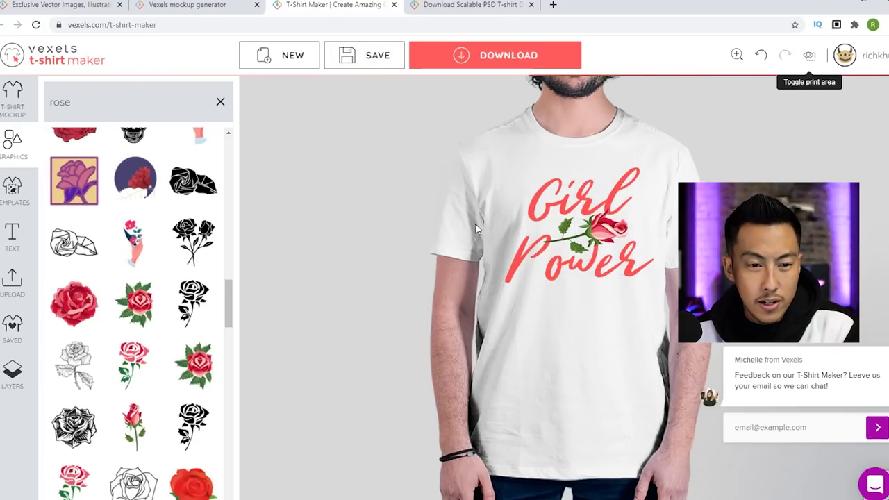
# Switch to the Vexels mockup generator and preview the back T-shirt and jean-jacket model mockups
pyautogui.click(182, 5)
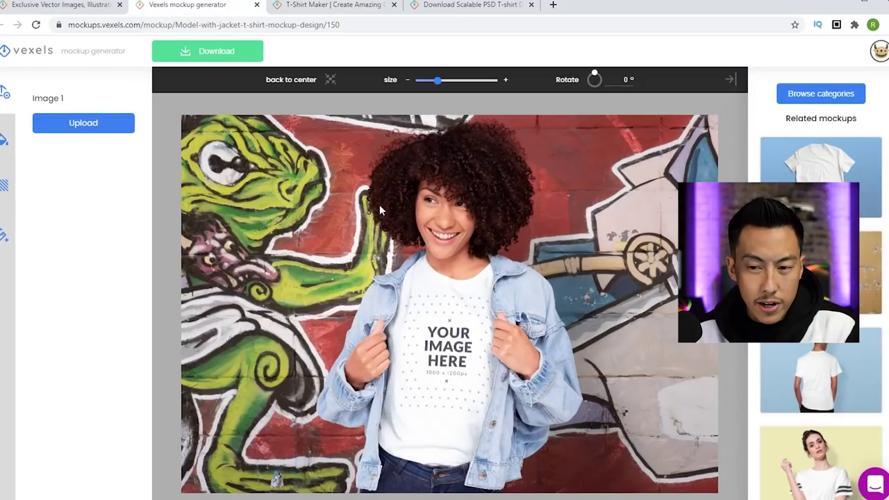
pyautogui.click(821, 167)
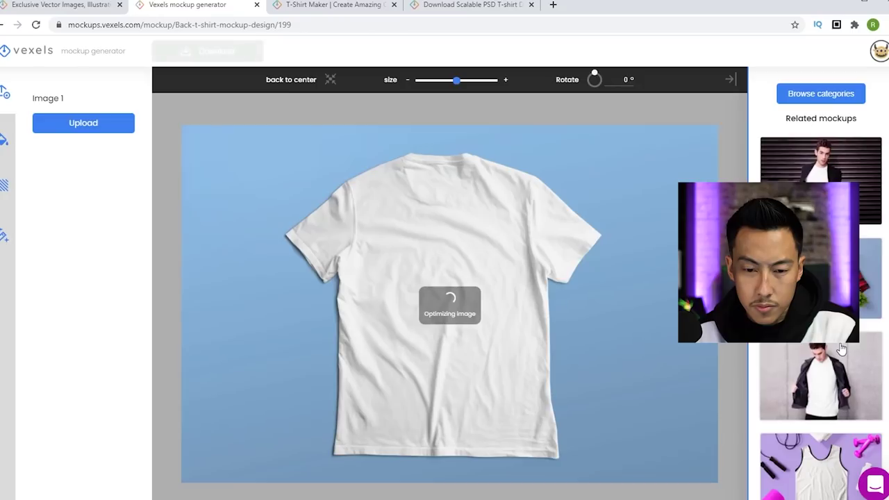
pyautogui.scroll(-6, 821, 347)
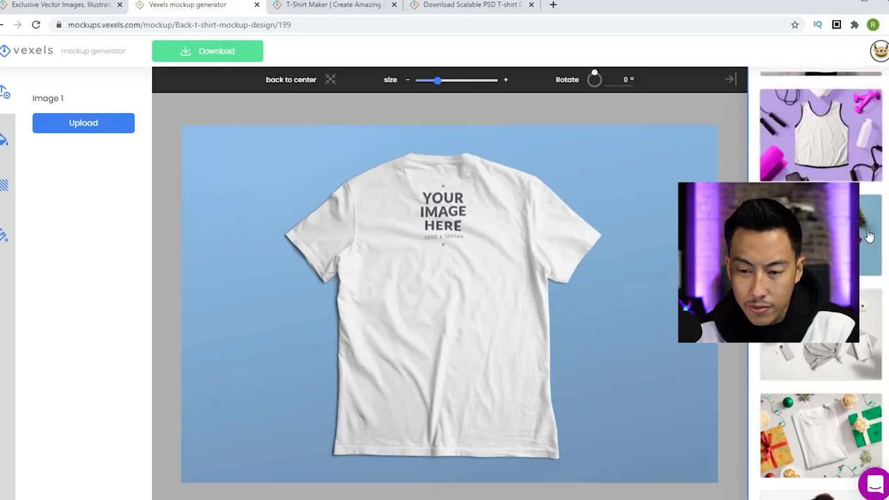
pyautogui.click(827, 453)
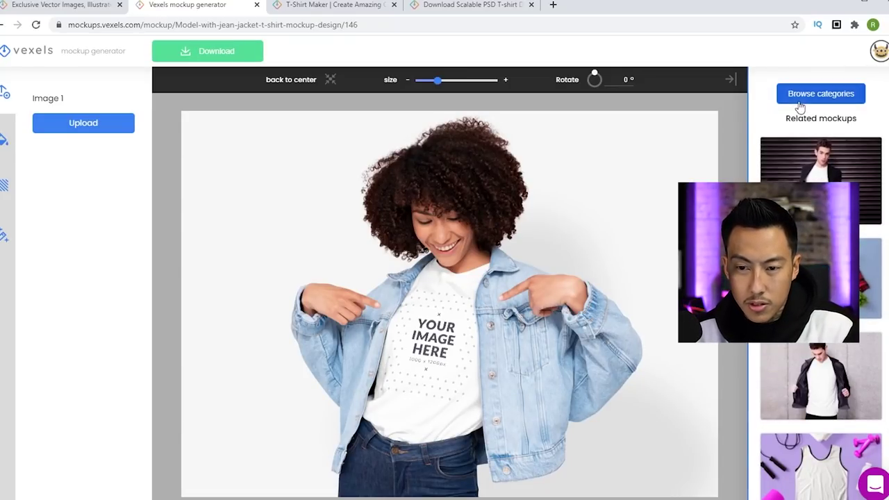
pyautogui.scroll(-1, 814, 121)
pyautogui.scroll(1, 814, 126)
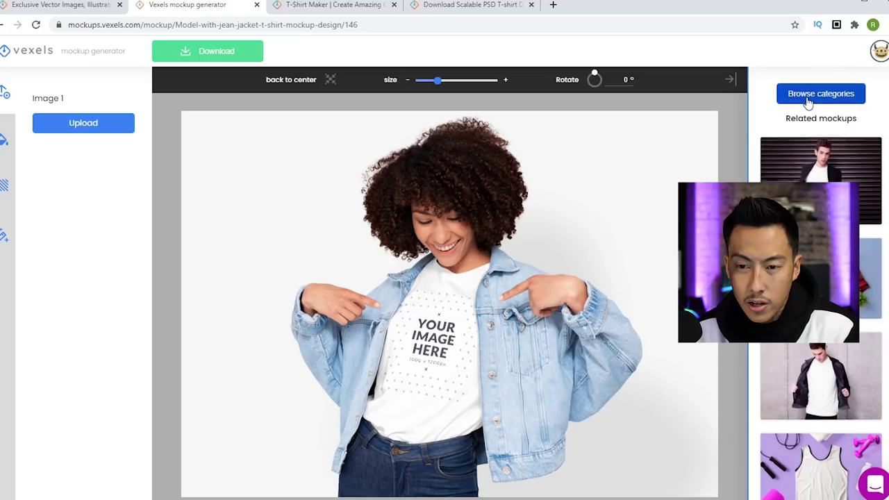
# Browse the Merch & Clothing mockup category and choose the woman holding a jacket over her shoulder
pyautogui.click(808, 102)
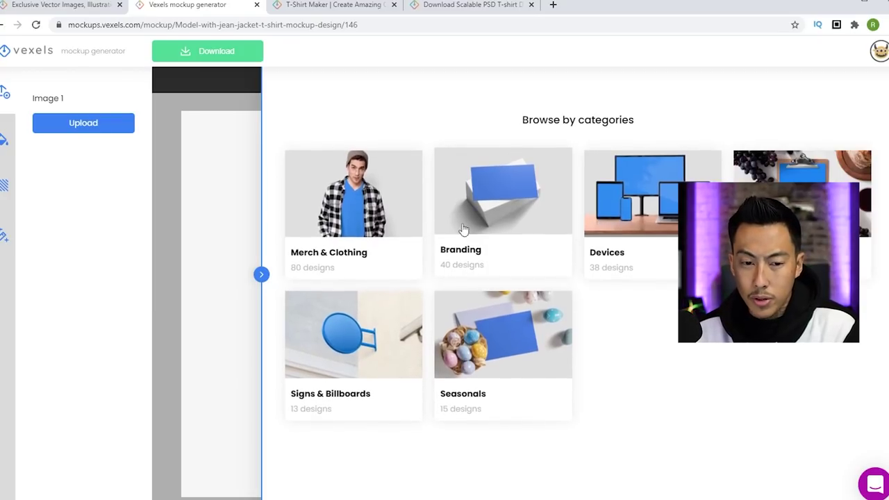
pyautogui.click(354, 248)
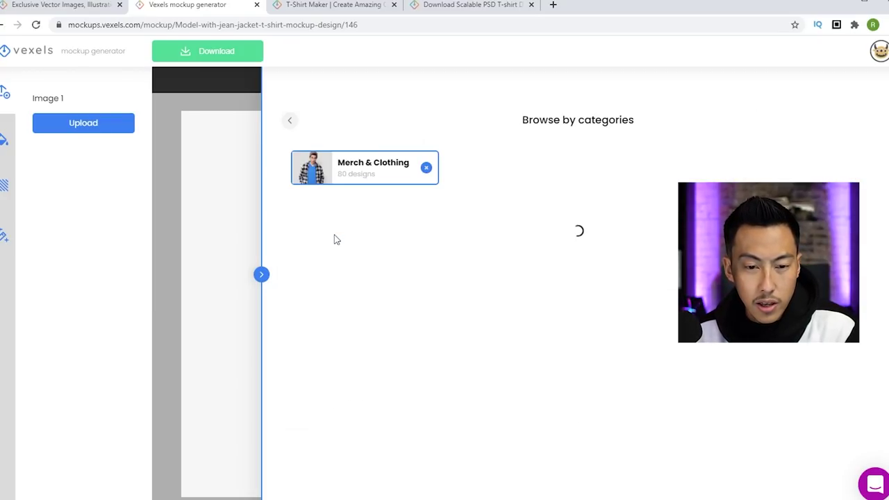
pyautogui.scroll(-3, 490, 325)
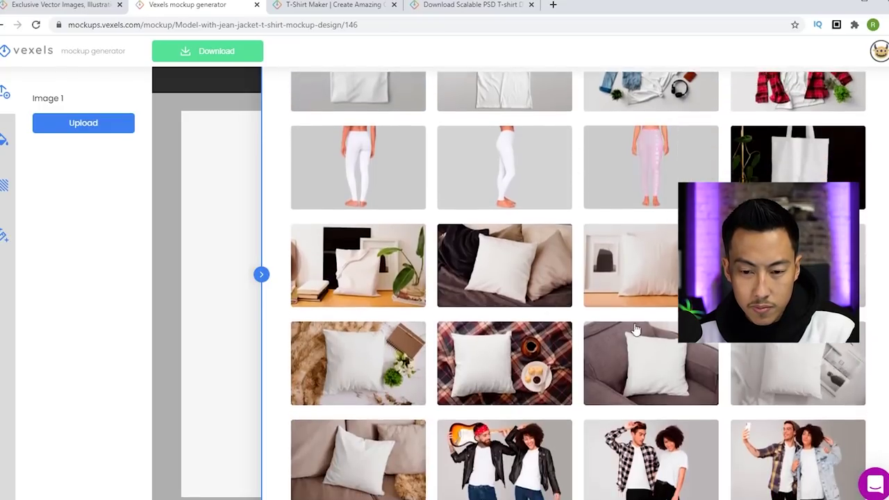
pyautogui.scroll(-2, 491, 325)
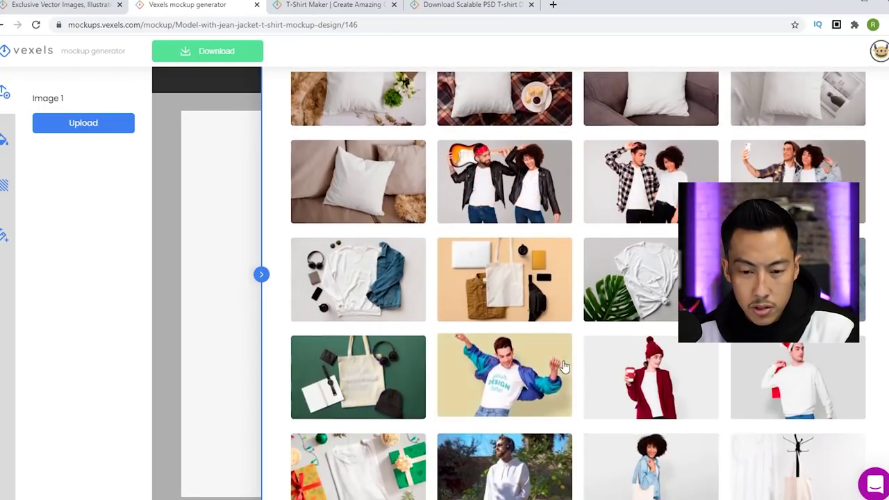
pyautogui.scroll(-2, 524, 309)
pyautogui.scroll(-1, 525, 309)
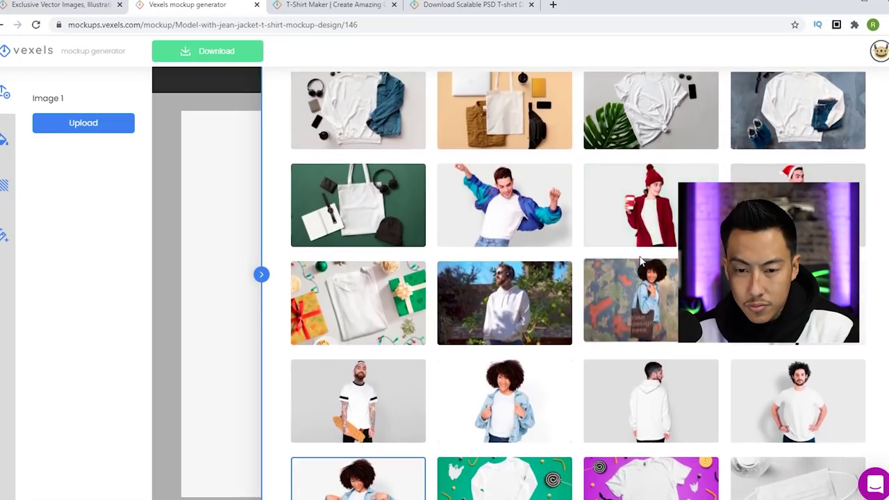
pyautogui.scroll(-6, 556, 313)
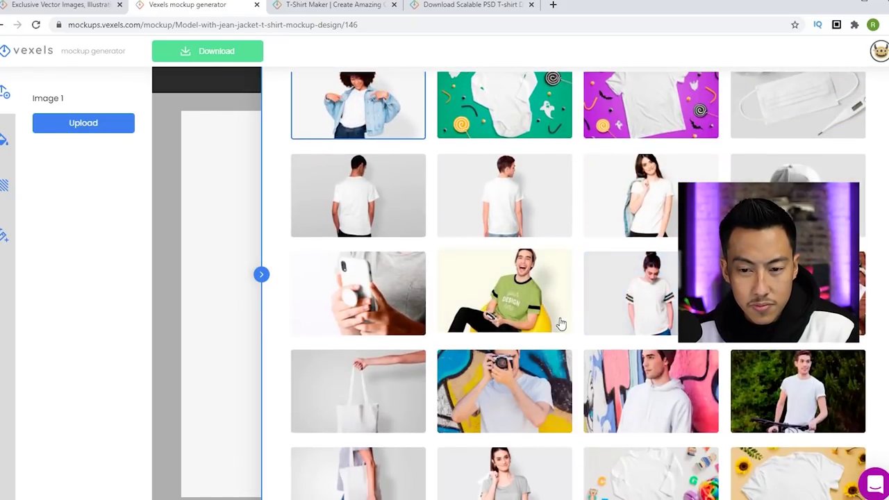
pyautogui.click(650, 200)
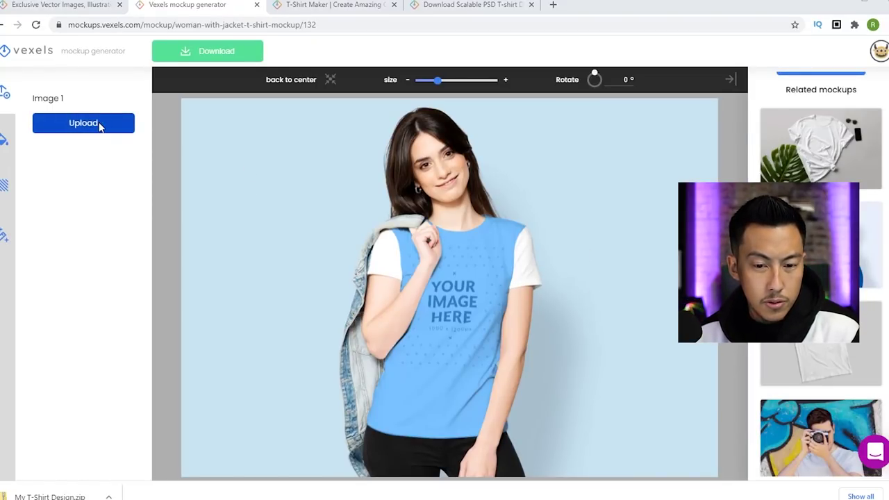
# Upload the "Girl Power" design as Image 1 and scale it down to fit the woman's T-shirt
pyautogui.click(100, 123)
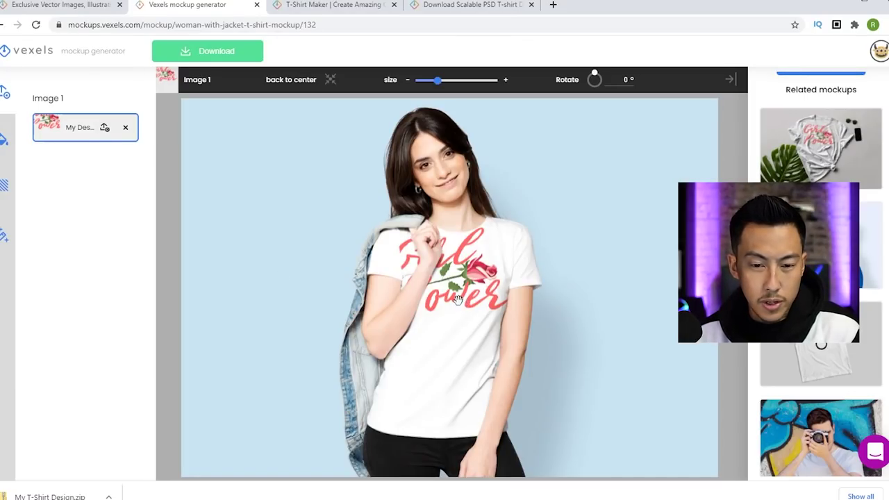
pyautogui.moveTo(439, 84); pyautogui.dragTo(428, 84)
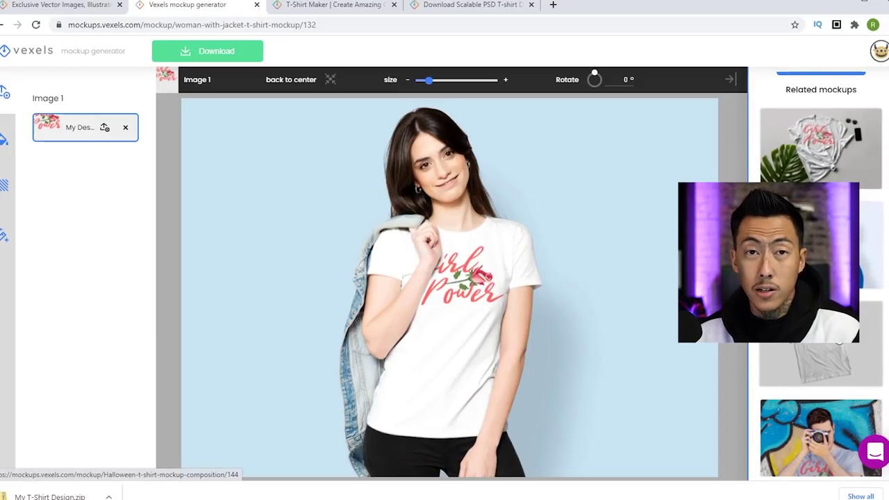
# Switch to the related flat-lay T-shirt mockup on grey, shrink the design slightly and shift it lower on the chest
pyautogui.scroll(-10, 821, 278)
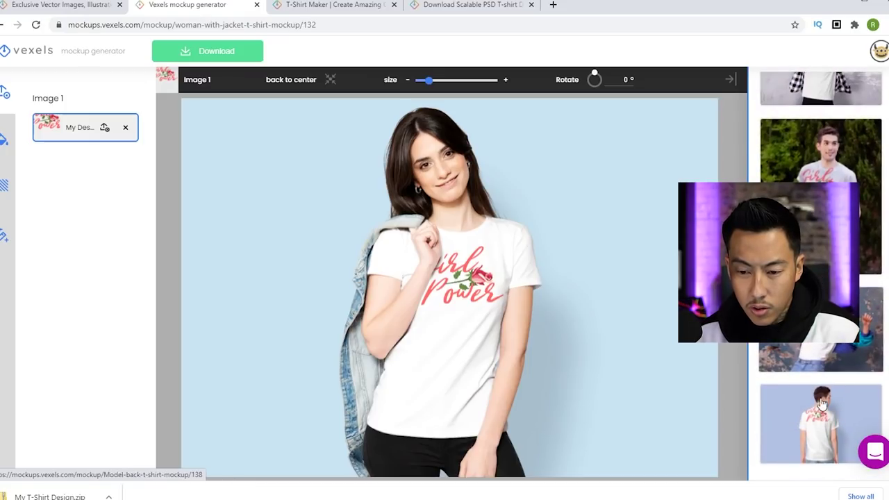
pyautogui.scroll(-5, 818, 389)
pyautogui.scroll(1, 818, 394)
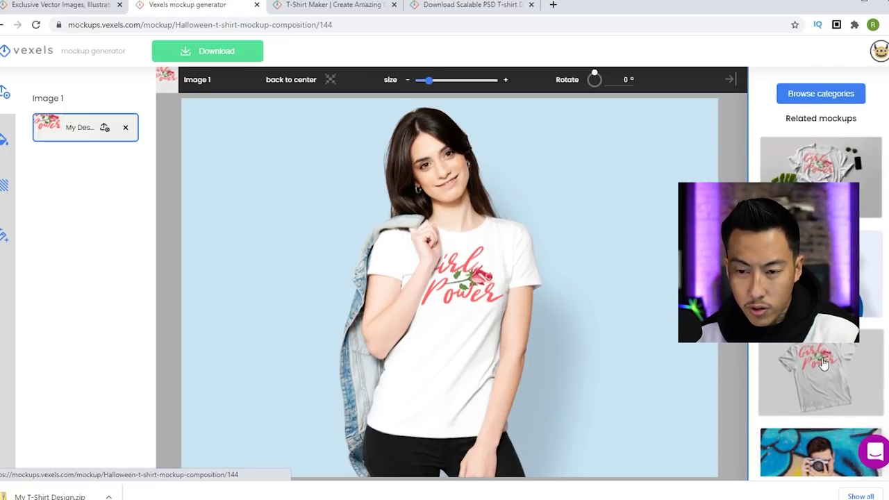
pyautogui.click(823, 364)
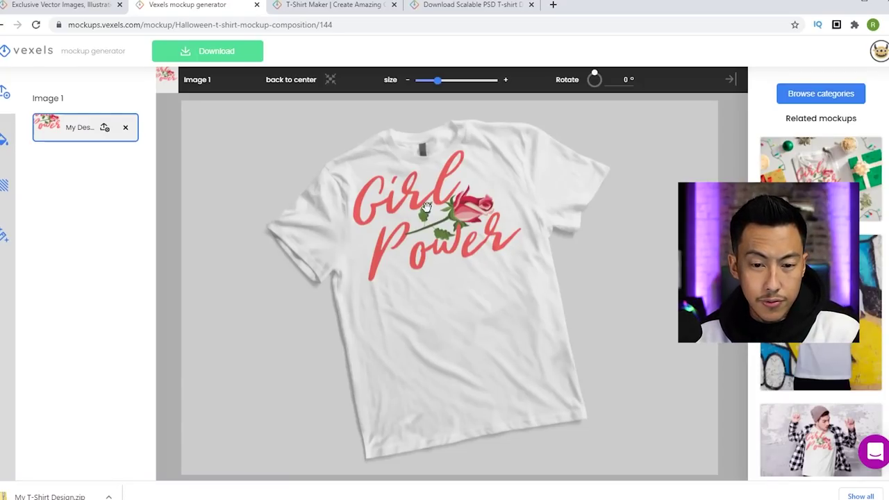
pyautogui.moveTo(438, 83); pyautogui.dragTo(435, 89)
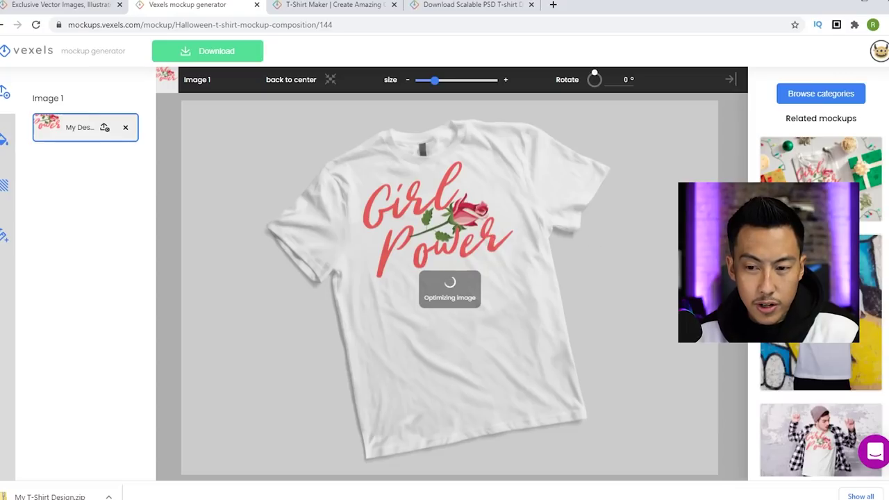
pyautogui.moveTo(428, 231); pyautogui.dragTo(441, 234)
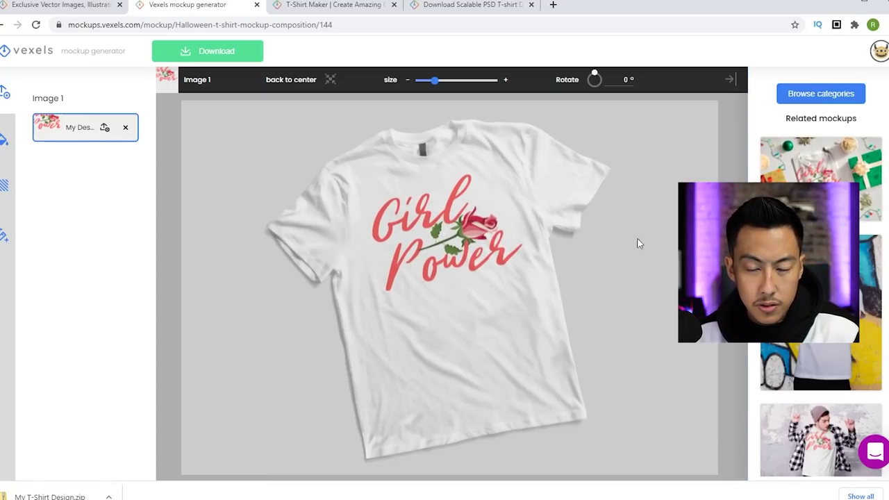
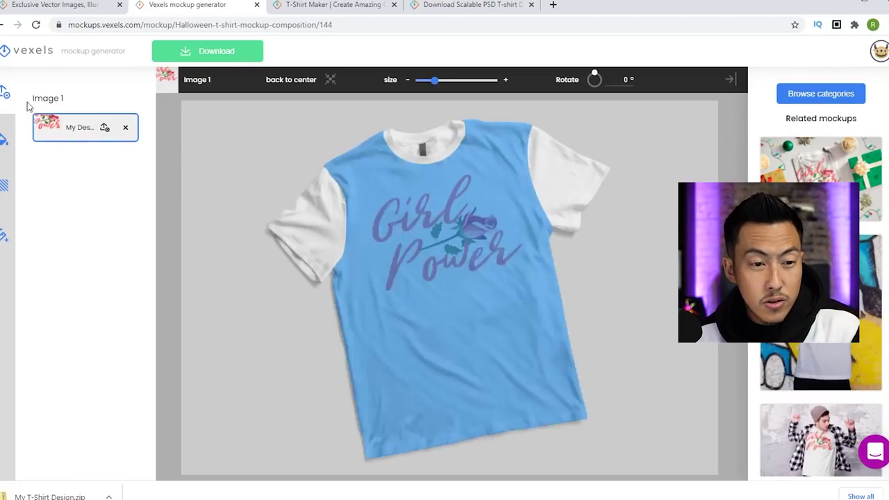
# Return to the Vexels home page and browse its latest graphics and category sections
pyautogui.click(38, 6)
pyautogui.scroll(5, 326, 193)
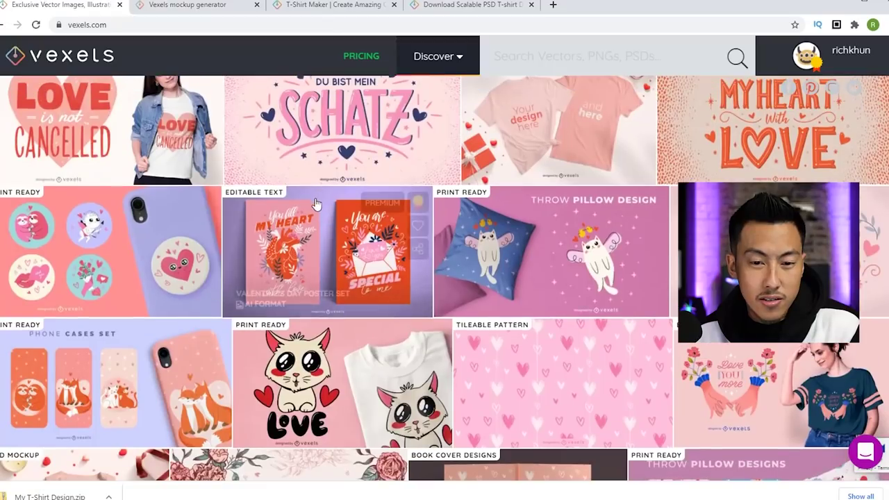
pyautogui.scroll(-4, 333, 250)
pyautogui.scroll(-8, 184, 278)
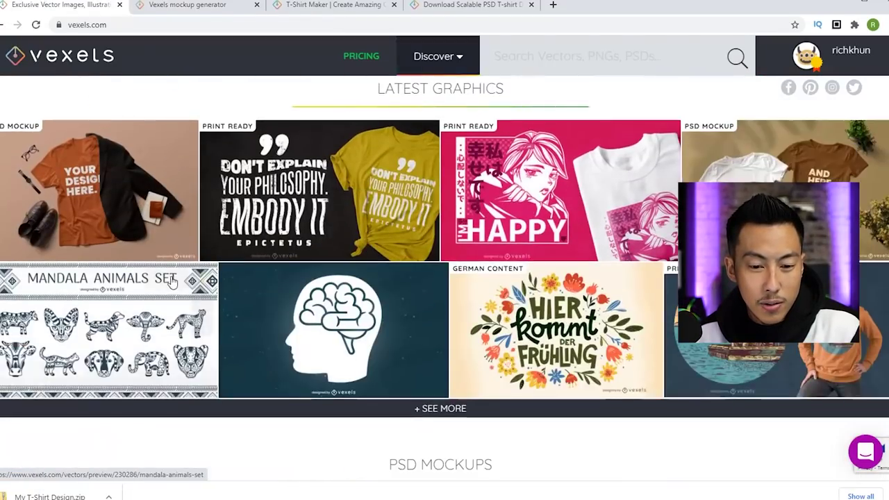
pyautogui.scroll(3, 139, 313)
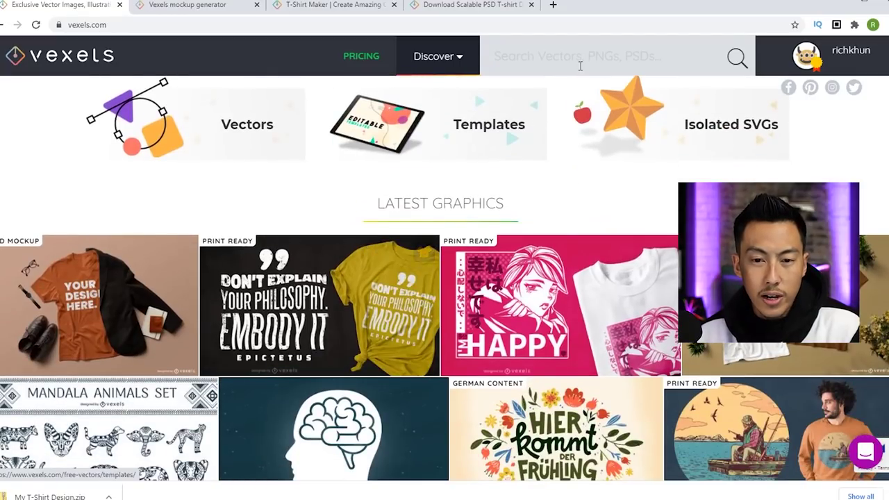
# Search the Vexels graphics for "rose" and browse the rose illustrations and T-shirt designs
pyautogui.click(579, 63)
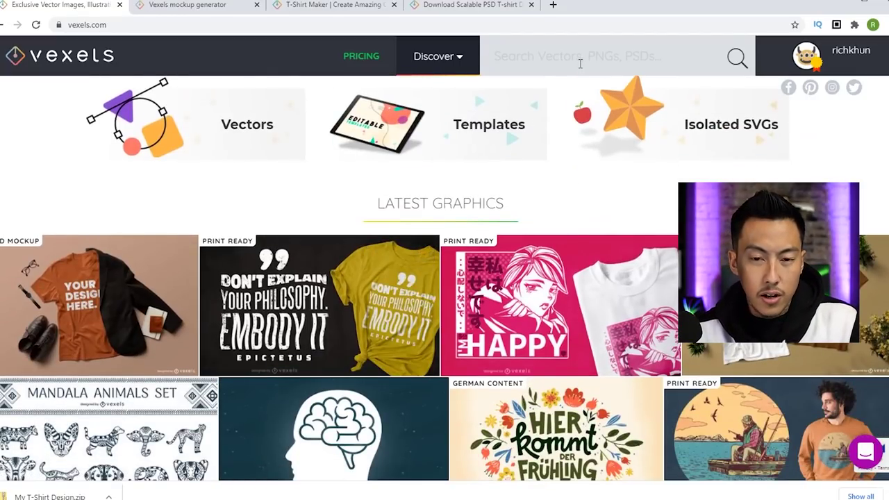
pyautogui.press('Return')
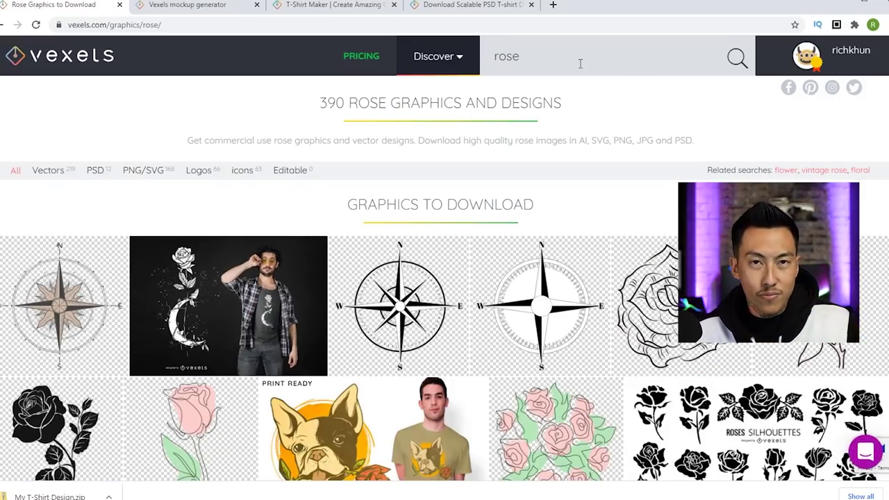
pyautogui.scroll(-3, 591, 222)
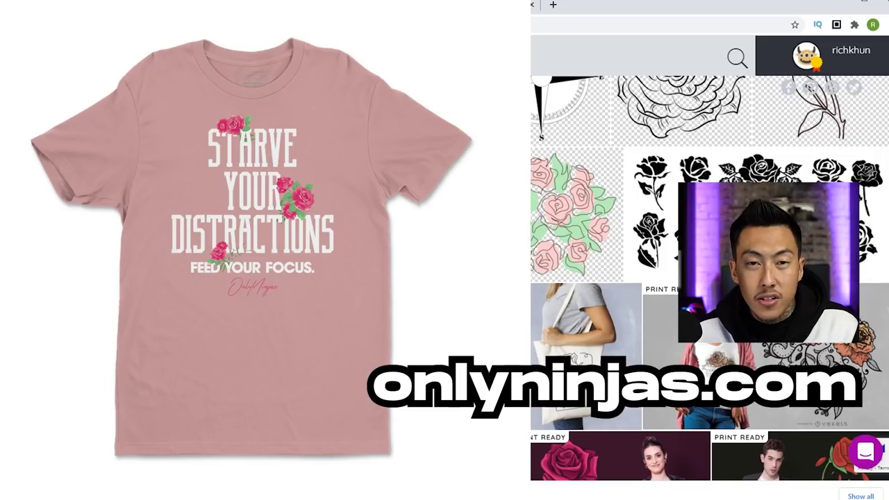
pyautogui.scroll(-3, 608, 289)
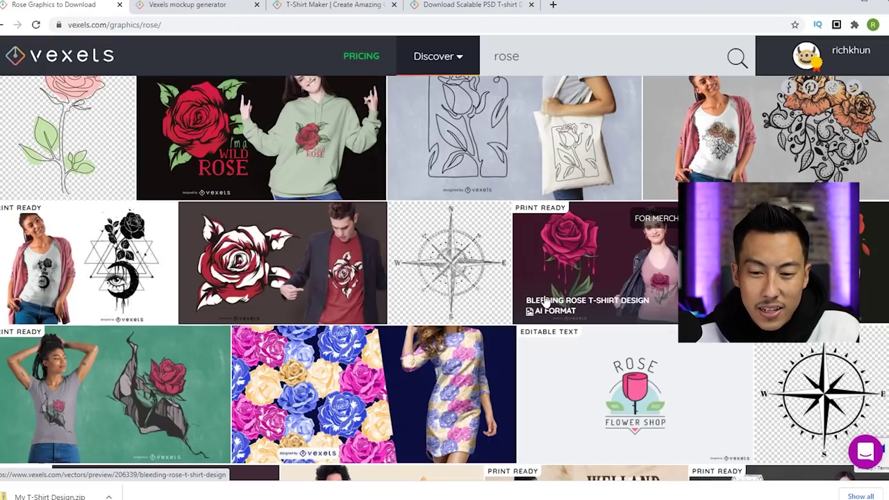
pyautogui.scroll(-5, 555, 293)
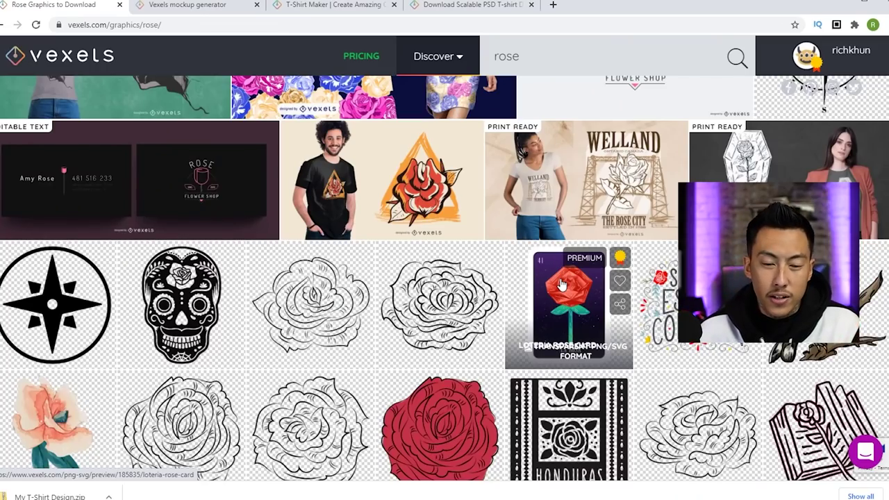
pyautogui.scroll(10, 546, 283)
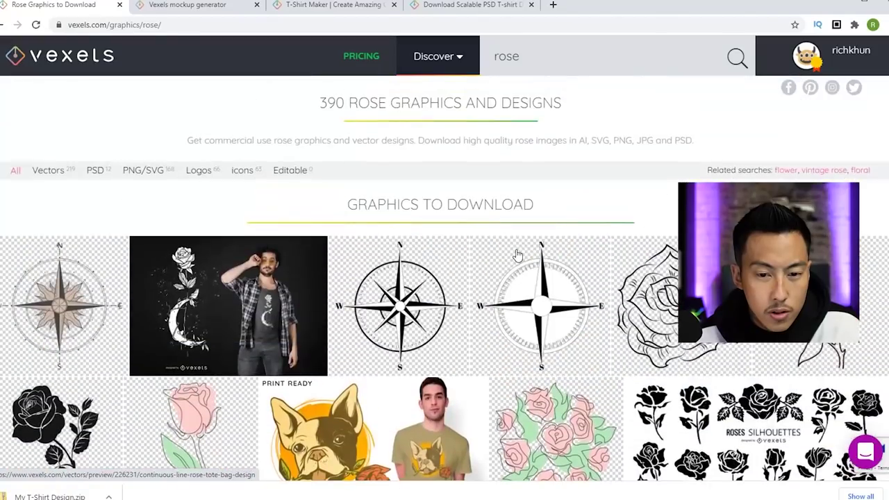
pyautogui.scroll(-5, 509, 263)
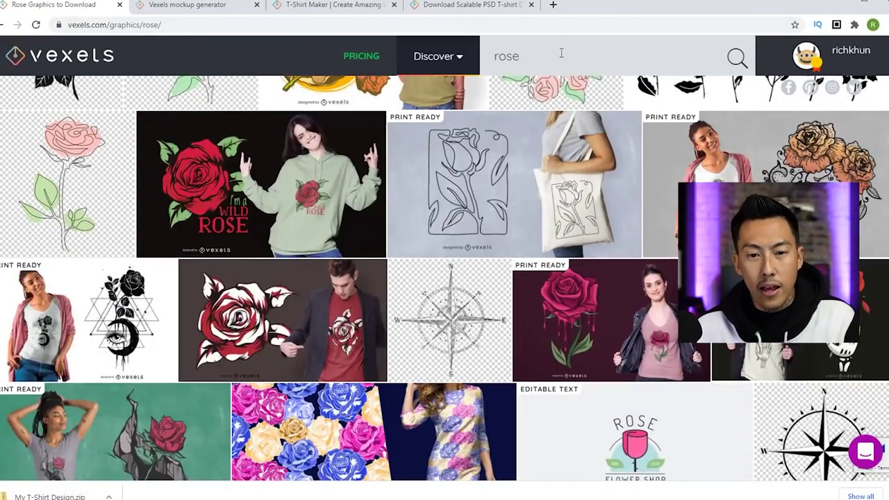
# Search the graphics for "floral pattern" and open the Peonies Flowers Pattern Design from the second results page
pyautogui.write('floral pattern')
pyautogui.press('Return')
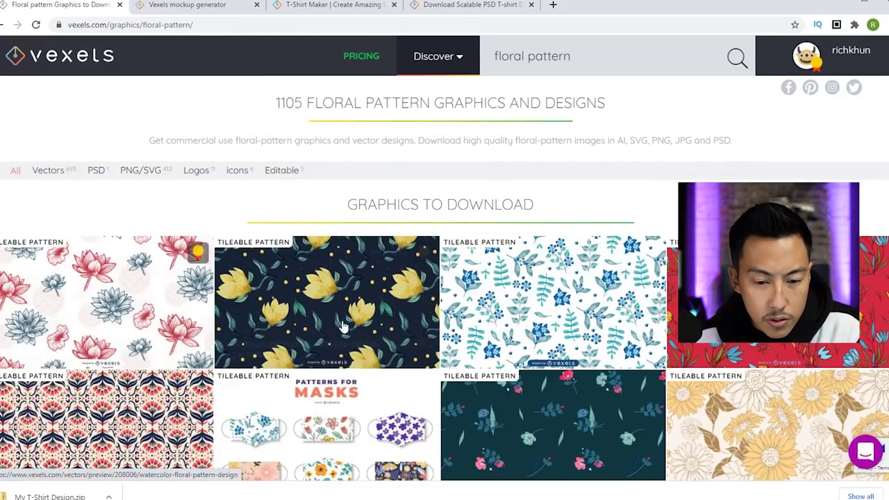
pyautogui.scroll(-10, 323, 324)
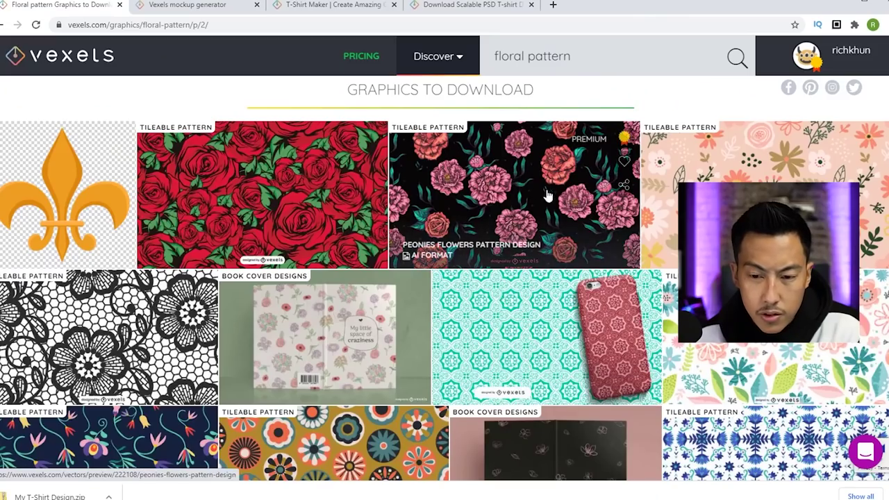
pyautogui.click(512, 182)
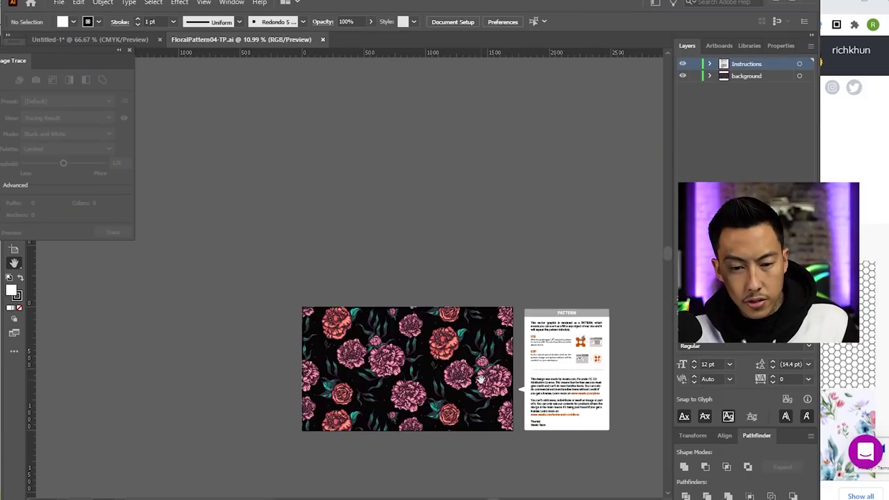
# Try repositioning the flower pattern in FloralPattern04-TP.ai in Illustrator, undo the changes and clear the selection
pyautogui.scroll(1, 458, 378)
pyautogui.scroll(-1, 456, 377)
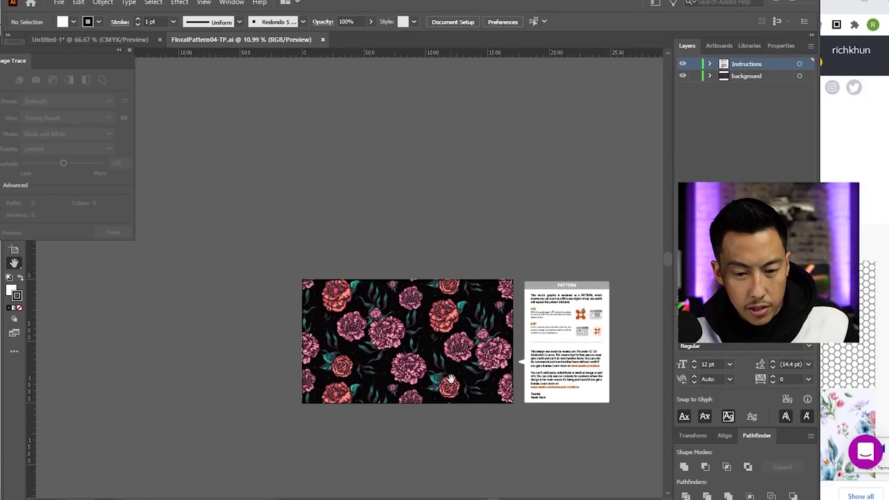
pyautogui.scroll(1, 448, 378)
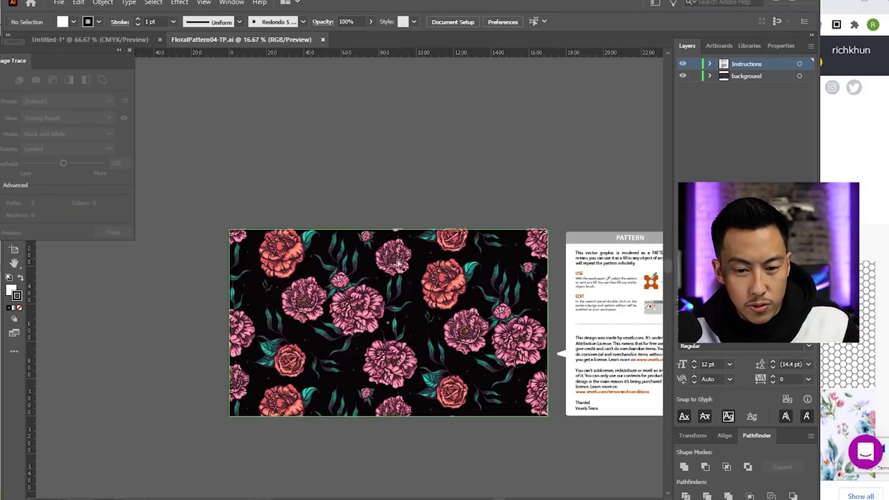
pyautogui.moveTo(349, 311); pyautogui.dragTo(310, 361)
pyautogui.hotkey('ctrl', 'z')
pyautogui.hotkey('ctrl', 'z')
pyautogui.click(560, 203)
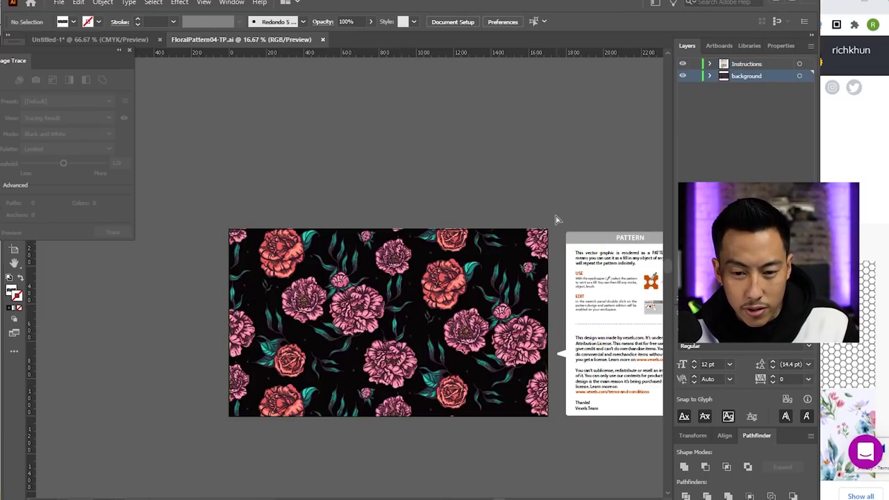
# Delete the pattern instructions panel beside the floral artboard
pyautogui.moveTo(650, 485); pyautogui.dragTo(693, 434)
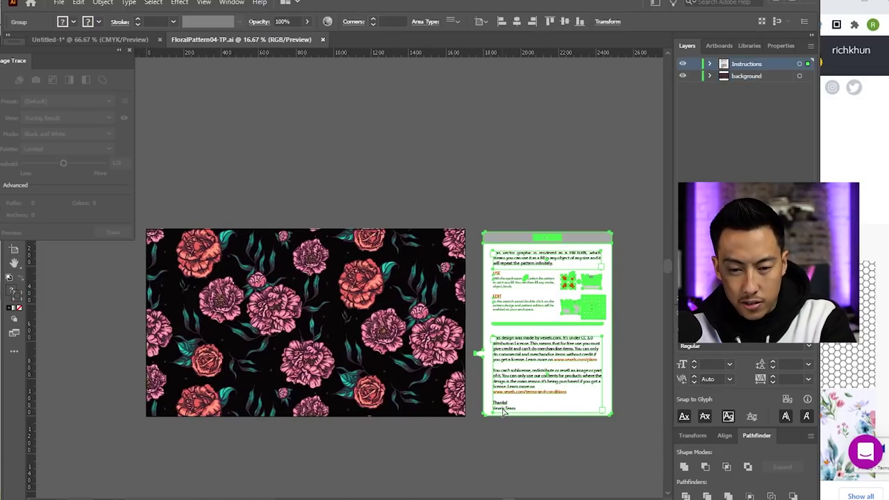
pyautogui.press('Delete')
# Try deleting the flower layer from the black background and undo the deletion
pyautogui.scroll(2, 373, 394)
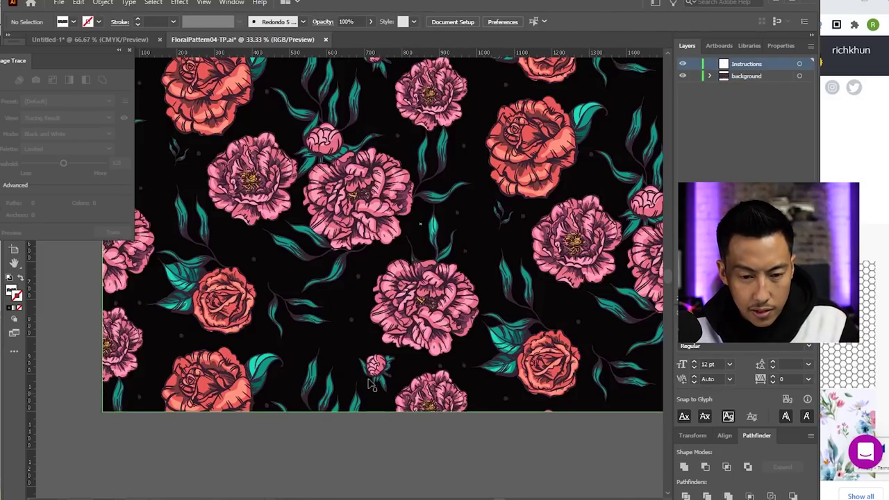
pyautogui.click(350, 356)
pyautogui.press('Delete')
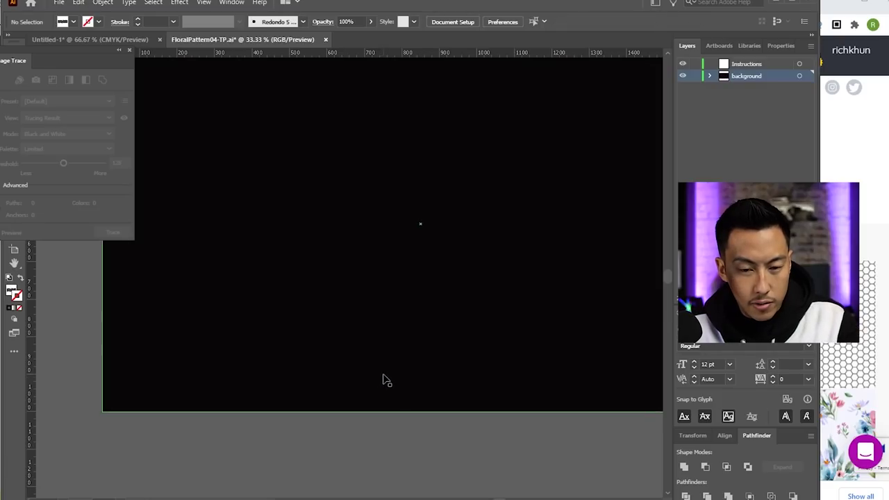
pyautogui.hotkey('ctrl', 'z')
# Move the flower pattern away from the black background rectangle and delete that rectangle
pyautogui.moveTo(384, 313); pyautogui.dragTo(528, 392)
pyautogui.press('Down')
pyautogui.click(200, 347)
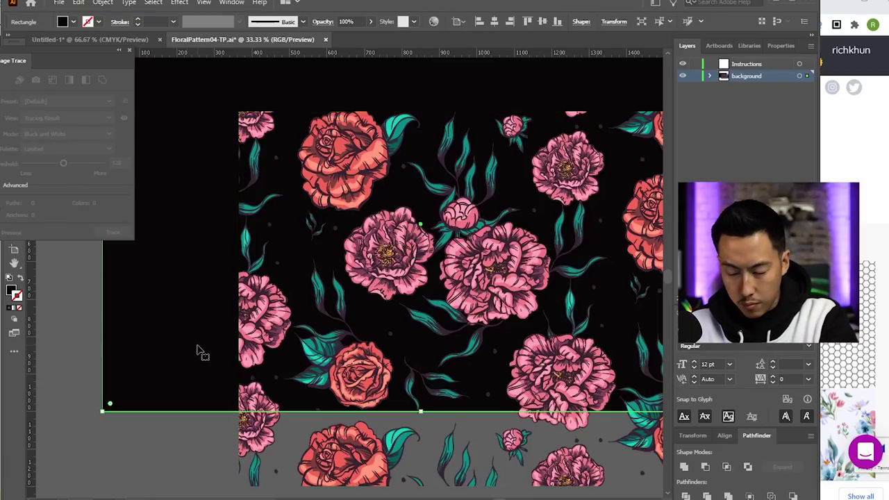
pyautogui.press('Delete')
# Reposition the flower pattern over the white artboard so it nearly lines up with the artboard's edges
pyautogui.moveTo(267, 267); pyautogui.dragTo(245, 234)
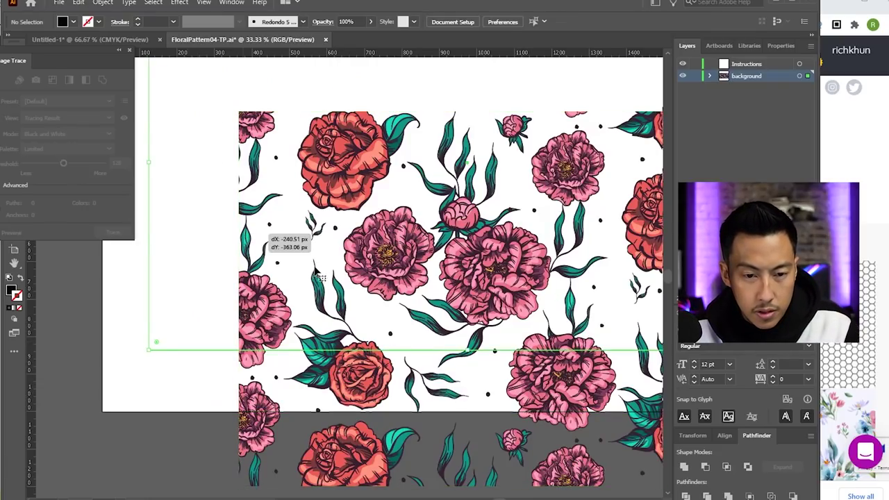
pyautogui.scroll(5, 451, 292)
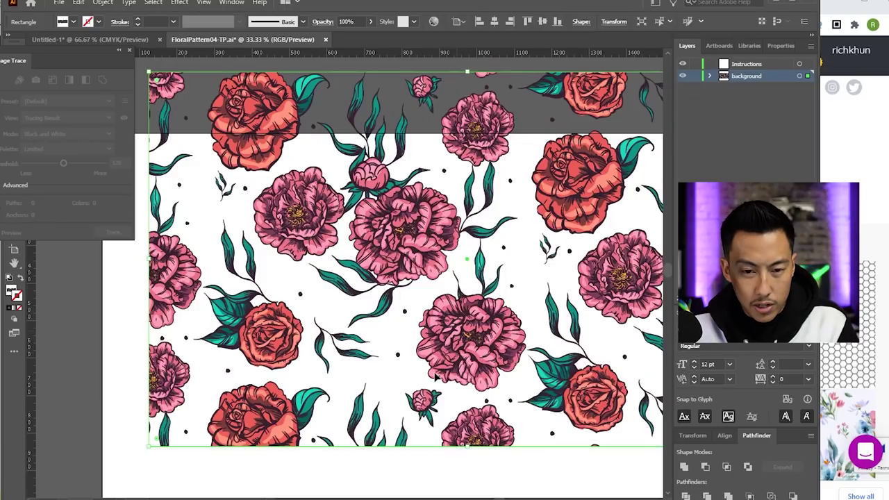
pyautogui.moveTo(459, 332); pyautogui.dragTo(434, 373)
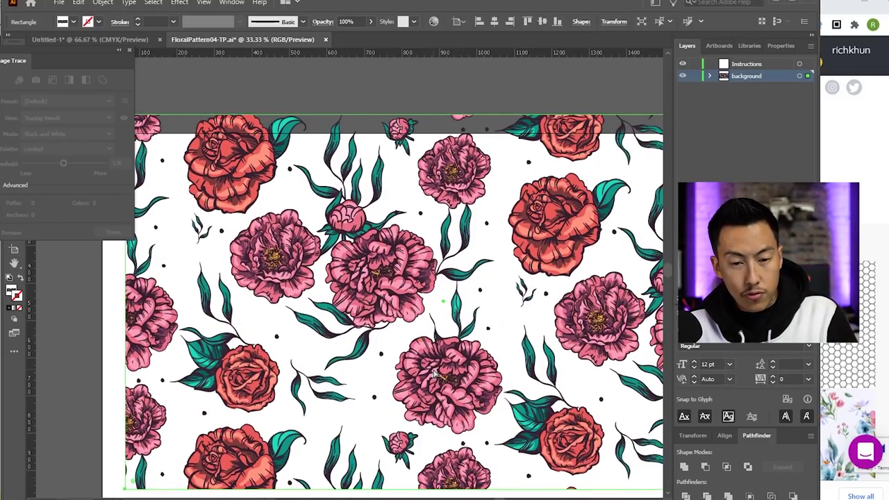
pyautogui.click(58, 317)
pyautogui.click(132, 319)
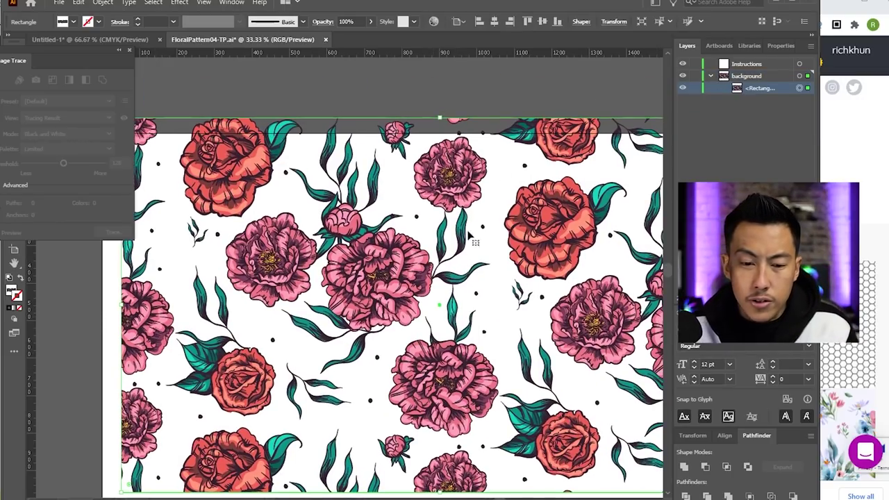
# Close FloralPattern04-TP.ai without saving the changes
pyautogui.scroll(-1, 411, 324)
pyautogui.scroll(-1, 411, 323)
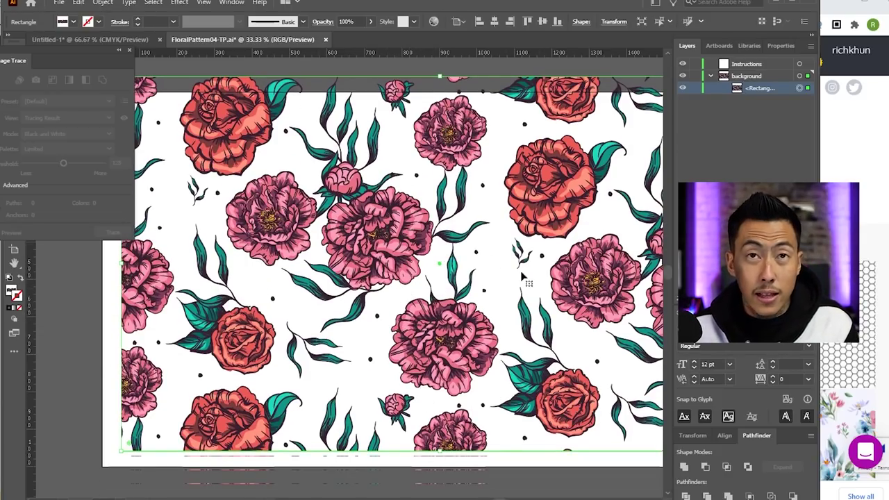
pyautogui.hotkey('ctrl', 'w')
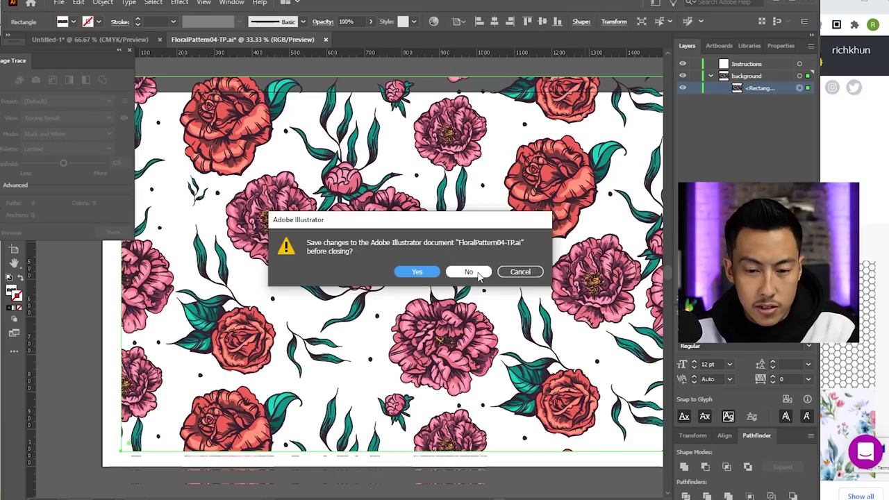
pyautogui.click(468, 272)
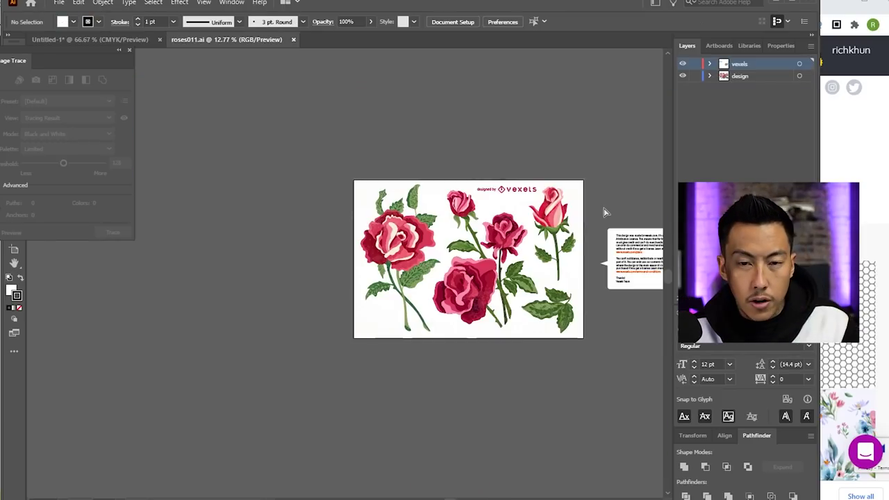
# Delete the licence note beside the roses011.ai artboard and the speckled texture covering the roses artwork
pyautogui.moveTo(590, 214); pyautogui.dragTo(663, 361)
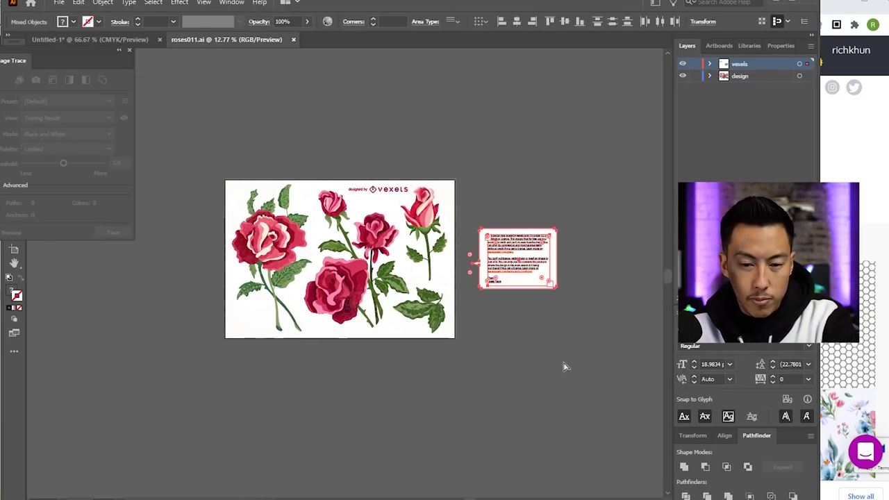
pyautogui.press('Delete')
pyautogui.scroll(2, 309, 254)
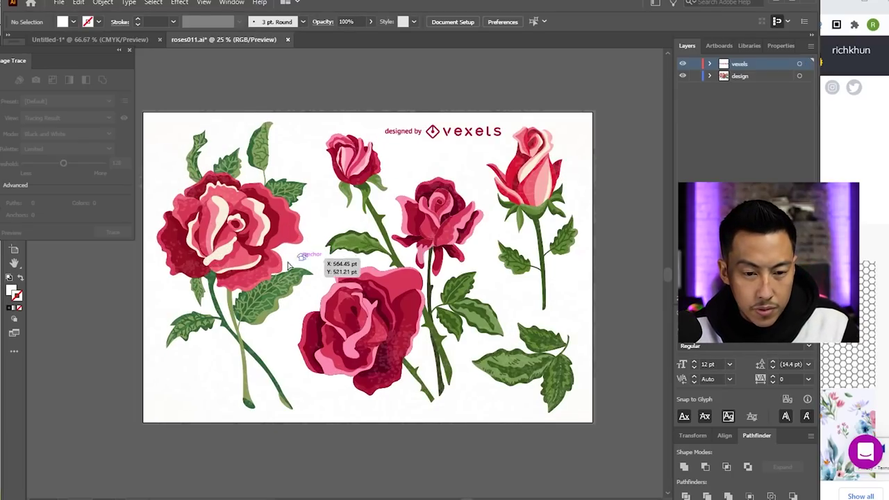
pyautogui.click(178, 414)
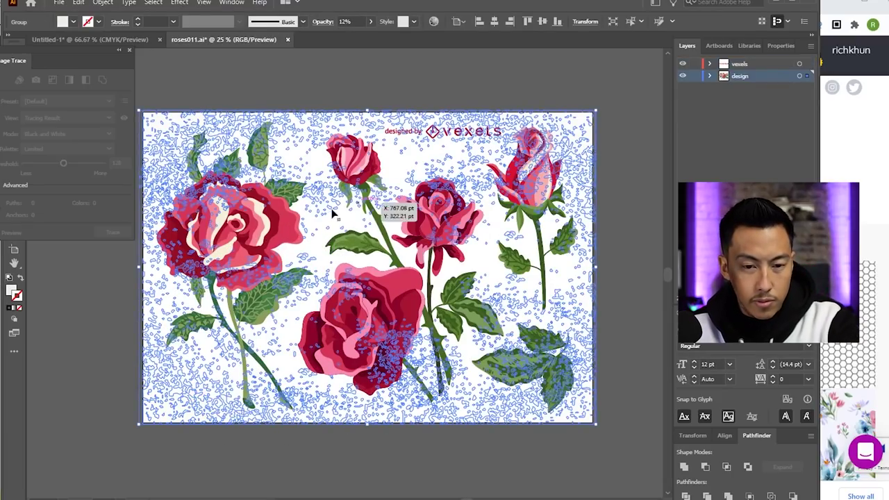
pyautogui.click(605, 321)
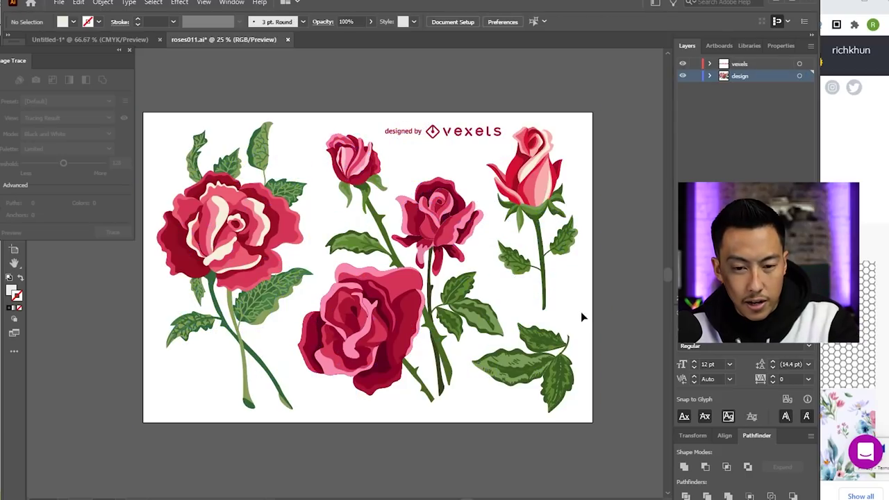
# Shift the grouped roses slightly lower on the artboard and ungroup them into separate pieces
pyautogui.moveTo(229, 257); pyautogui.dragTo(226, 300)
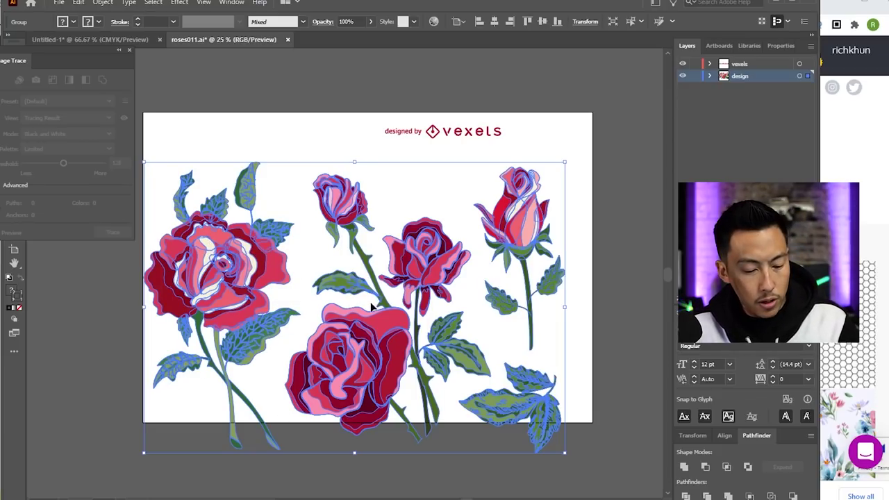
pyautogui.hotkey('ctrl', 'shift', 'g')
pyautogui.click(137, 344)
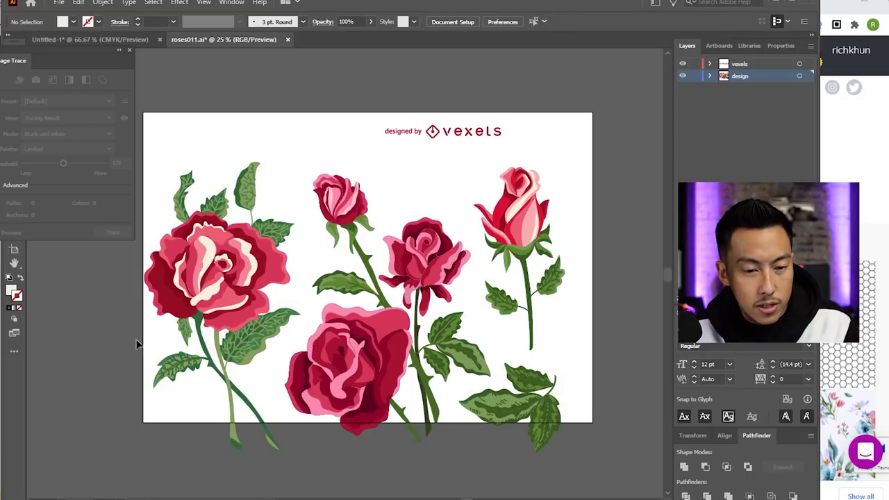
# Move the full-bloom rose to the artboard's upper-left corner and the three-rose cluster toward its lower edge, and try moving the leaf sprig
pyautogui.moveTo(225, 307); pyautogui.dragTo(162, 149)
pyautogui.moveTo(340, 200); pyautogui.dragTo(288, 303)
pyautogui.moveTo(510, 232)
pyautogui.mouseDown()
pyautogui.moveTo(577, 193)
pyautogui.moveTo(512, 234)
pyautogui.mouseUp()
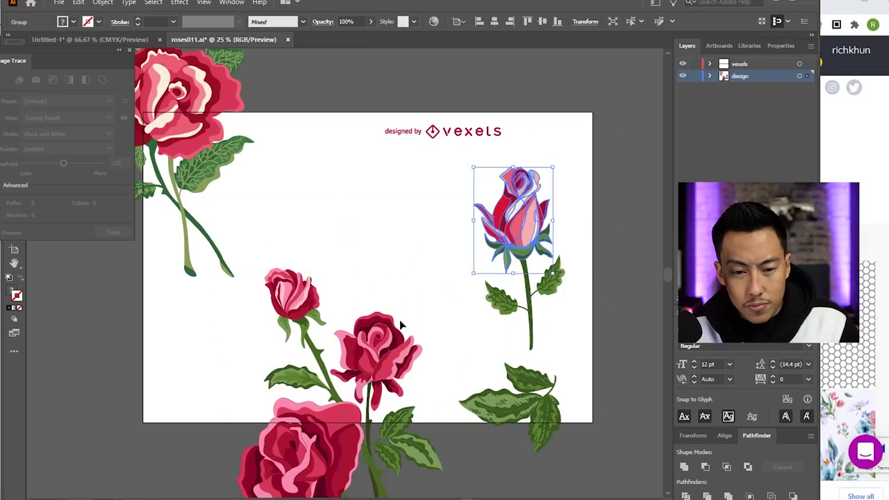
pyautogui.moveTo(514, 413); pyautogui.dragTo(608, 428)
pyautogui.hotkey('ctrl', 'z')
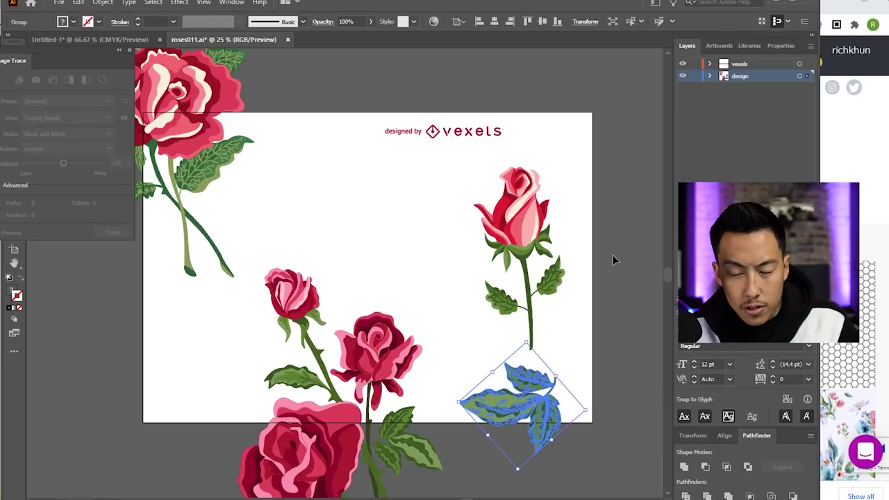
# Try moving the single long-stemmed rosebud toward the artboard's upper-right corner, and undo the move
pyautogui.click(614, 259)
pyautogui.moveTo(535, 228); pyautogui.dragTo(605, 198)
pyautogui.hotkey('ctrl', 'z')
pyautogui.click(447, 154)
pyautogui.moveTo(448, 157); pyautogui.dragTo(602, 357)
pyautogui.moveTo(552, 198); pyautogui.dragTo(608, 167)
pyautogui.hotkey('ctrl', 'z')
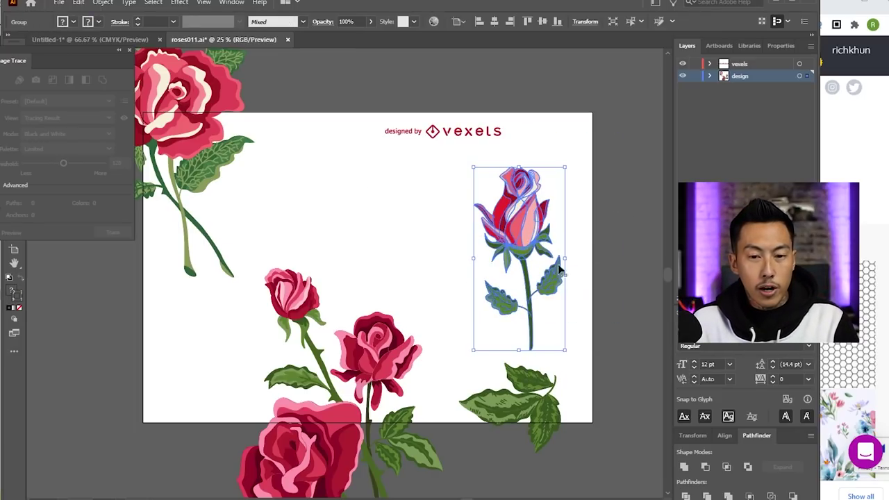
# In the Untitled-1 document, add the text ONLY NINJAS on two lines in Aka-AcidGR-Compacta at 180 pt
pyautogui.click(90, 36)
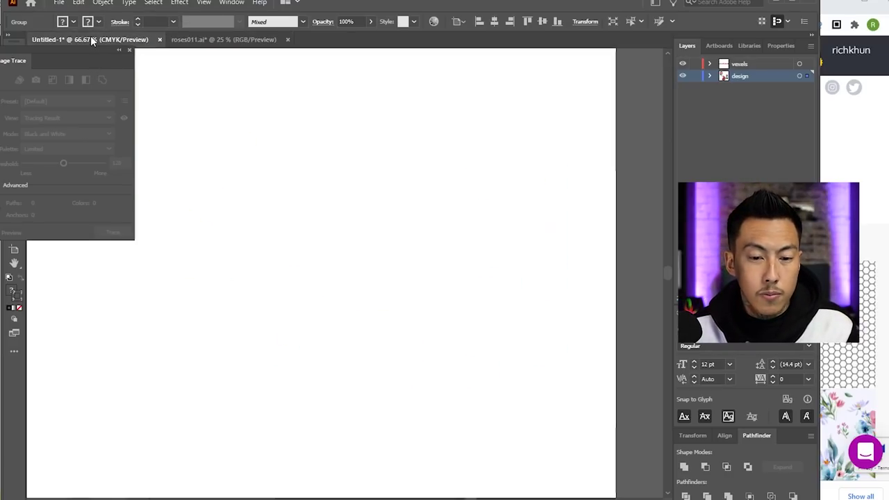
pyautogui.write('ONL')
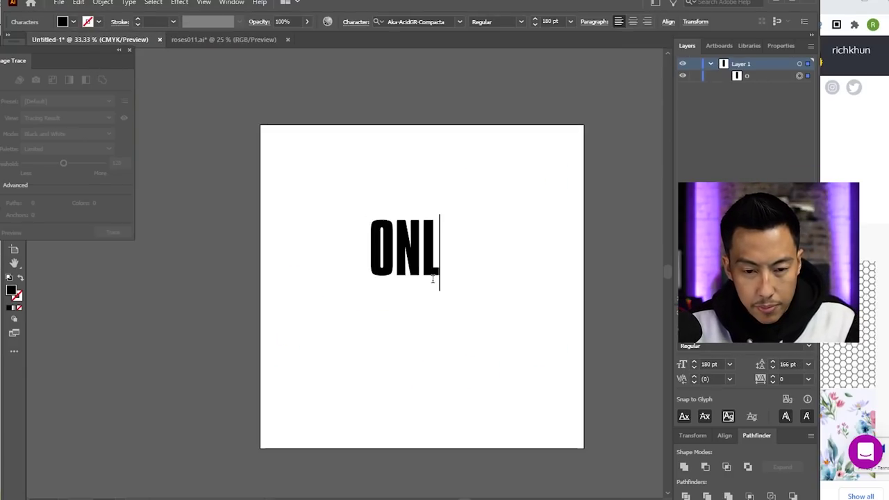
pyautogui.write('Y NINJAS')
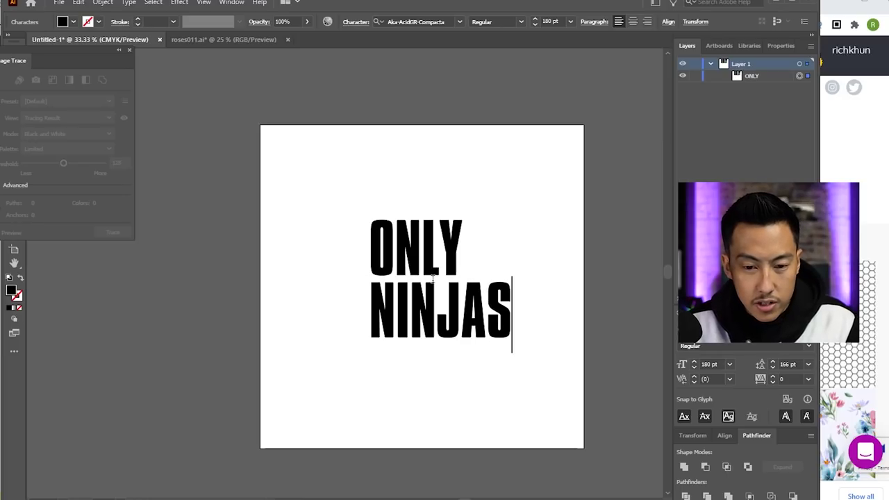
pyautogui.press('Escape')
# Enlarge the ONLY NINJAS text to about 341 pt and position it so it fills most of the artboard
pyautogui.moveTo(441, 239); pyautogui.dragTo(365, 193)
pyautogui.moveTo(435, 305); pyautogui.dragTo(591, 433)
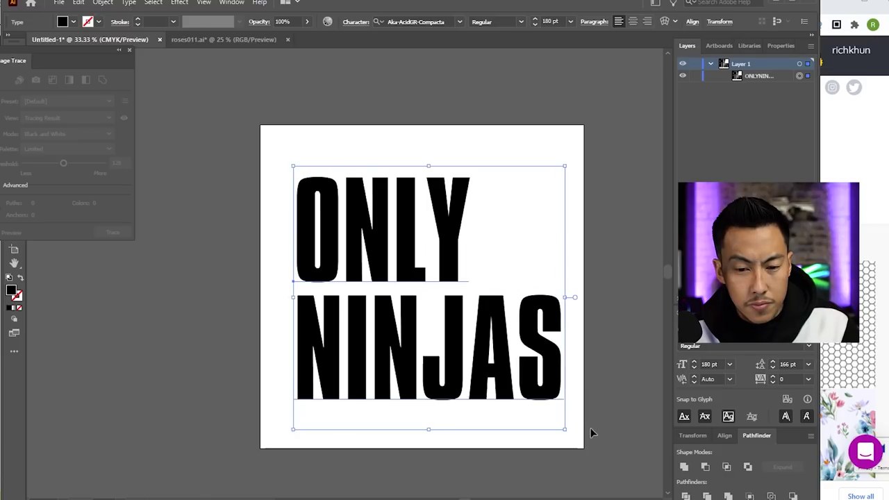
pyautogui.moveTo(492, 351); pyautogui.dragTo(490, 343)
# Convert the ONLY NINJAS text to outlines and deselect it
pyautogui.click(266, 127)
pyautogui.hotkey('ctrl', 'a')
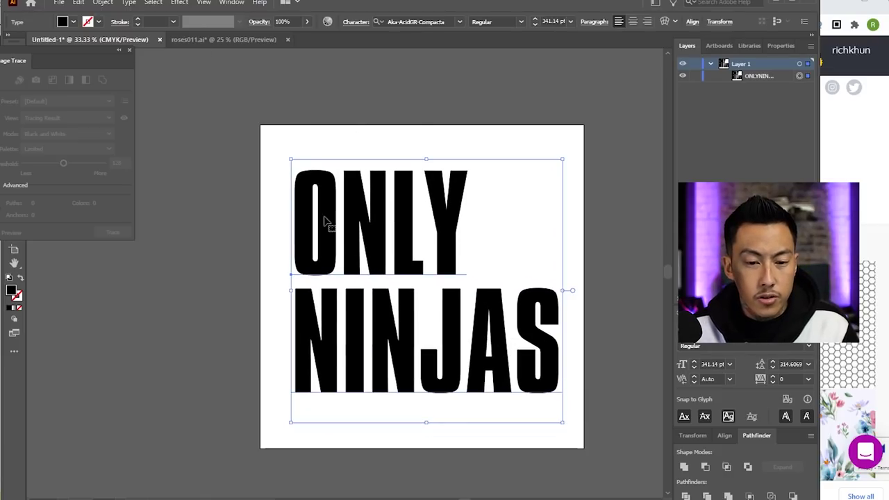
pyautogui.click(127, 3)
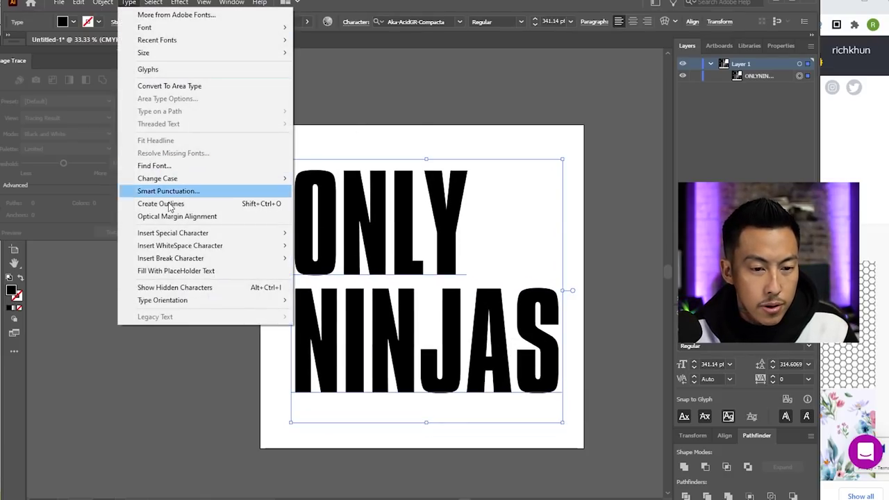
pyautogui.click(214, 204)
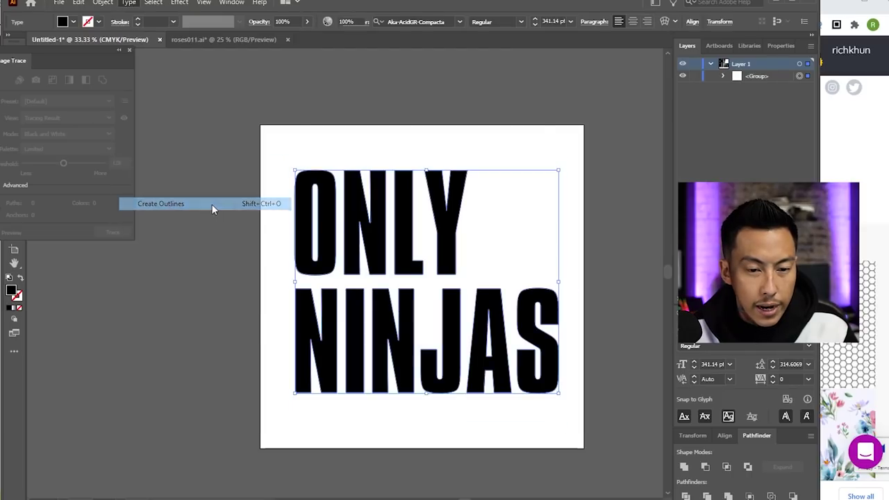
pyautogui.click(393, 123)
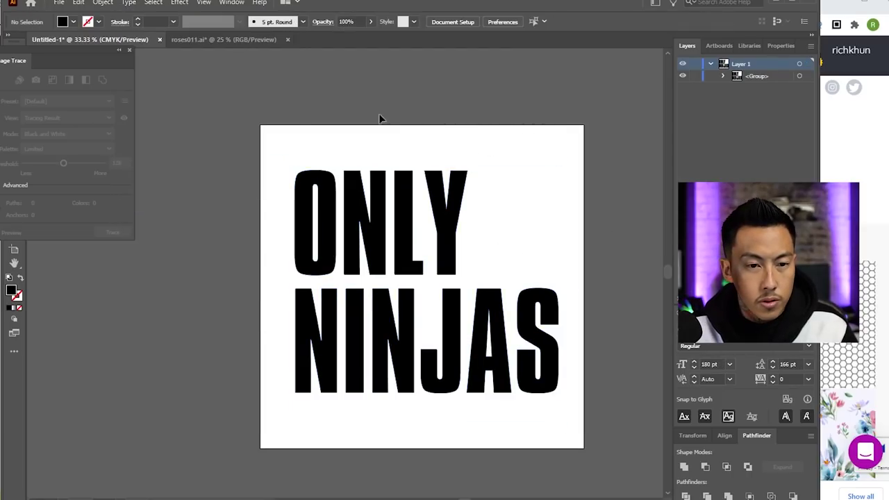
# Copy the full-bloom rose from roses011.ai into Untitled-1 and place it rotated over the lettering, bloom at the right and stems toward the lower left
pyautogui.click(206, 39)
pyautogui.click(283, 231)
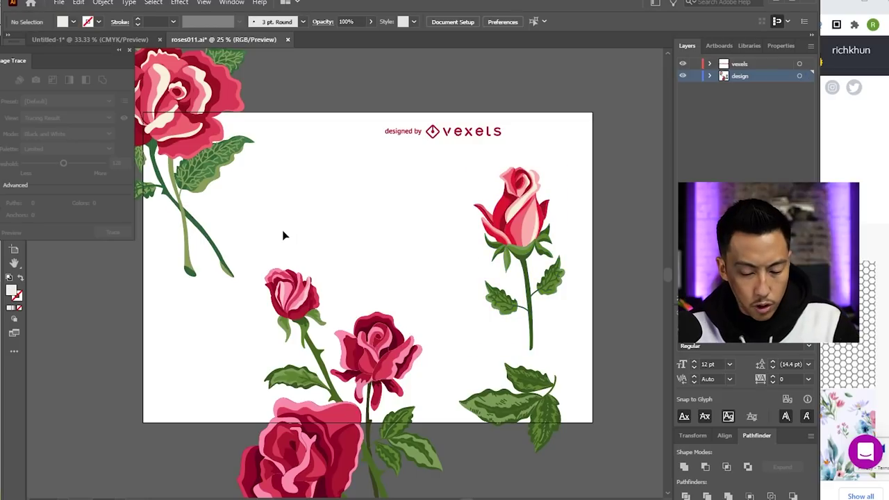
pyautogui.moveTo(284, 223); pyautogui.dragTo(391, 300)
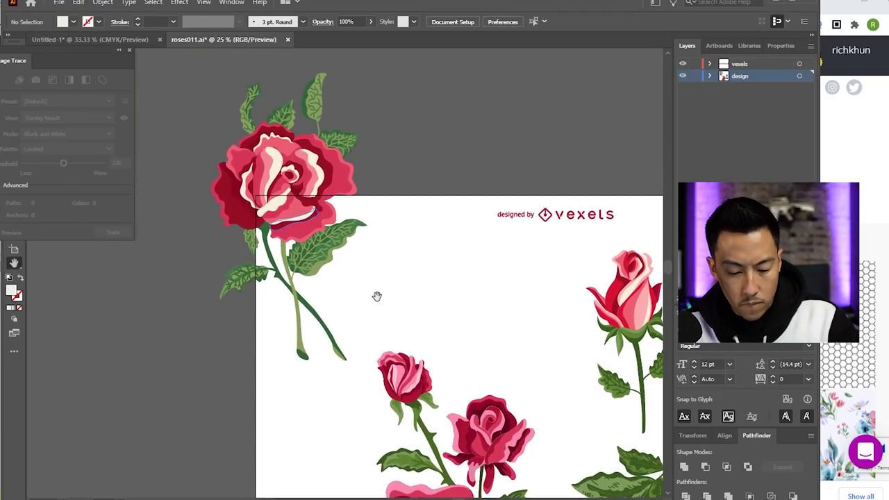
pyautogui.moveTo(314, 184); pyautogui.dragTo(516, 262)
pyautogui.moveTo(450, 81); pyautogui.dragTo(450, 386)
pyautogui.moveTo(428, 304); pyautogui.dragTo(539, 271)
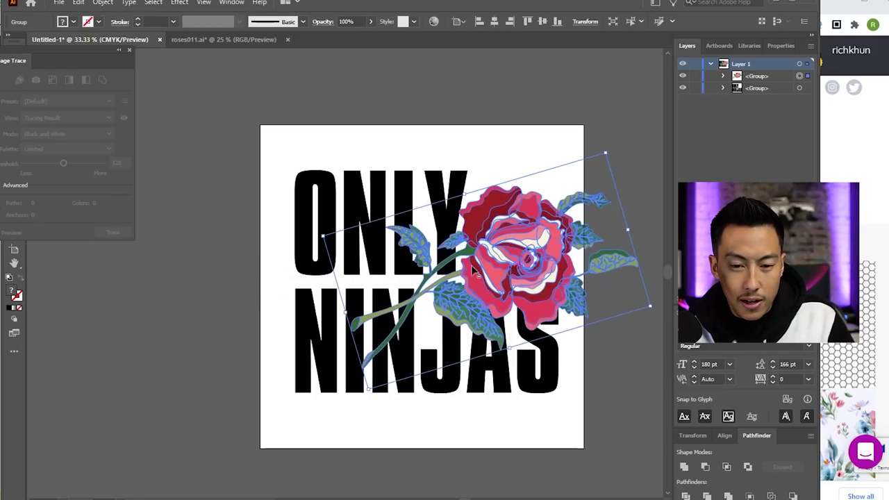
pyautogui.click(523, 145)
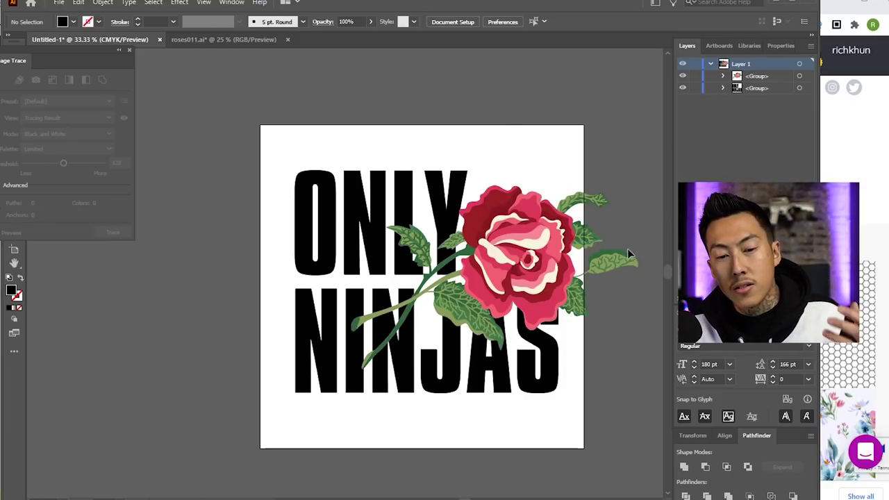
# Try ungrouping the outlined lettering into individual letters
pyautogui.scroll(2, 456, 267)
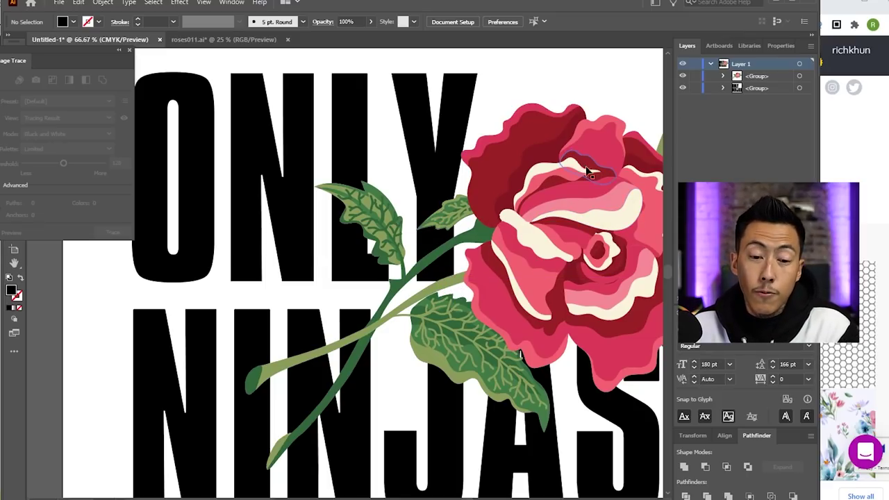
pyautogui.click(413, 138)
pyautogui.hotkey('ctrl', 'shift', 'g')
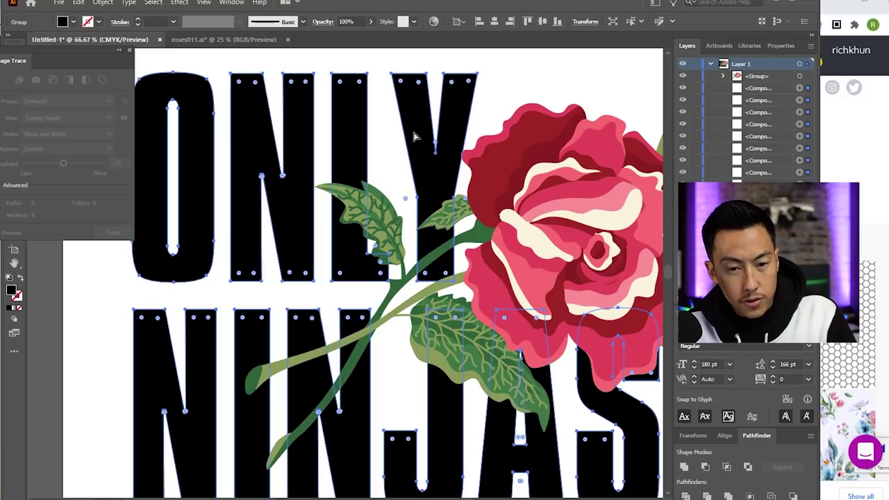
pyautogui.click(418, 61)
# Try bringing the letter Y in front of the rose, and undo both the reordering and the ungrouping of the letters
pyautogui.click(439, 234)
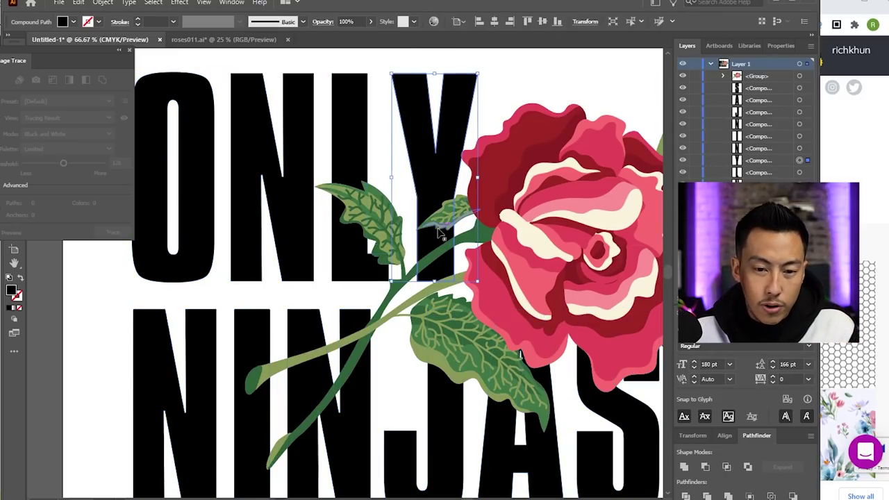
pyautogui.rightClick(432, 166)
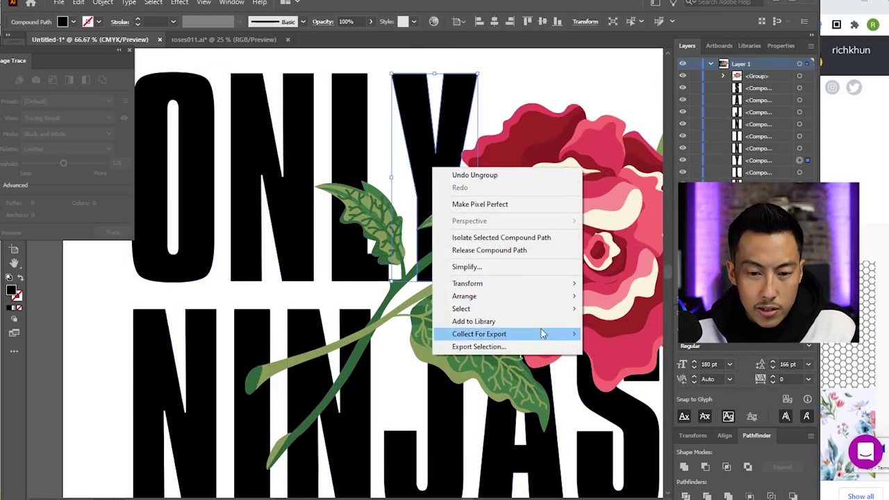
pyautogui.moveTo(530, 297)
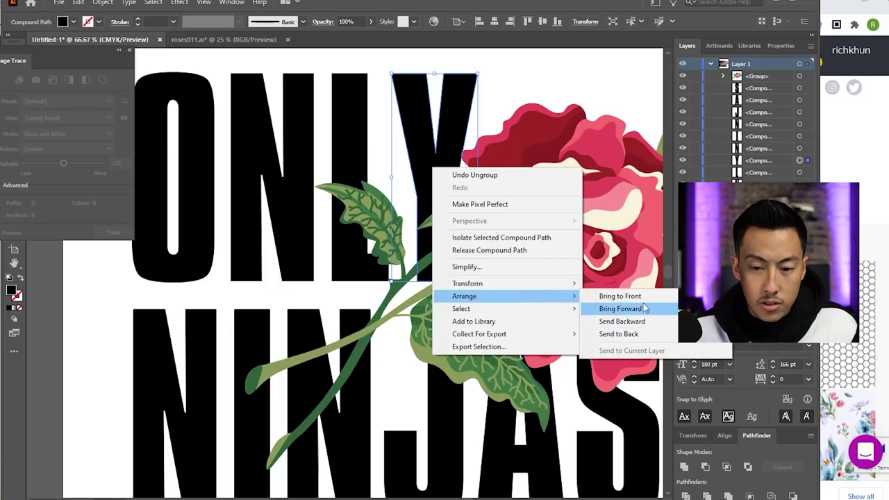
pyautogui.click(653, 303)
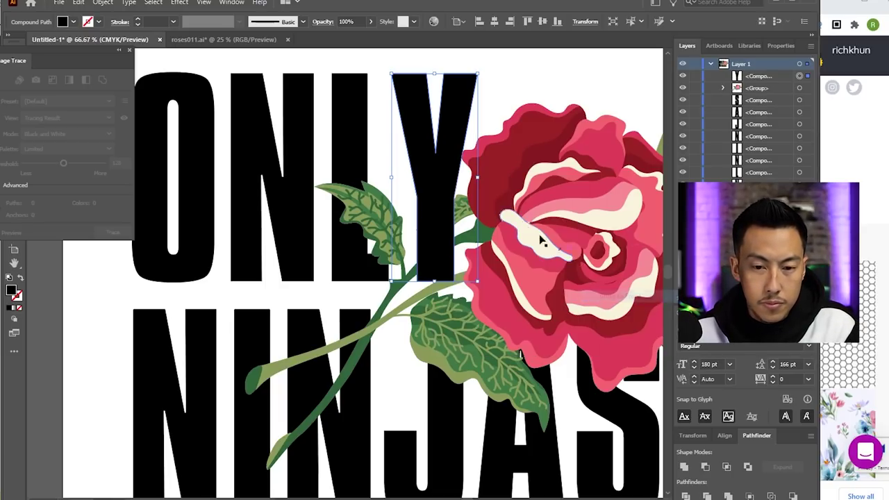
pyautogui.click(532, 97)
pyautogui.scroll(2, 603, 263)
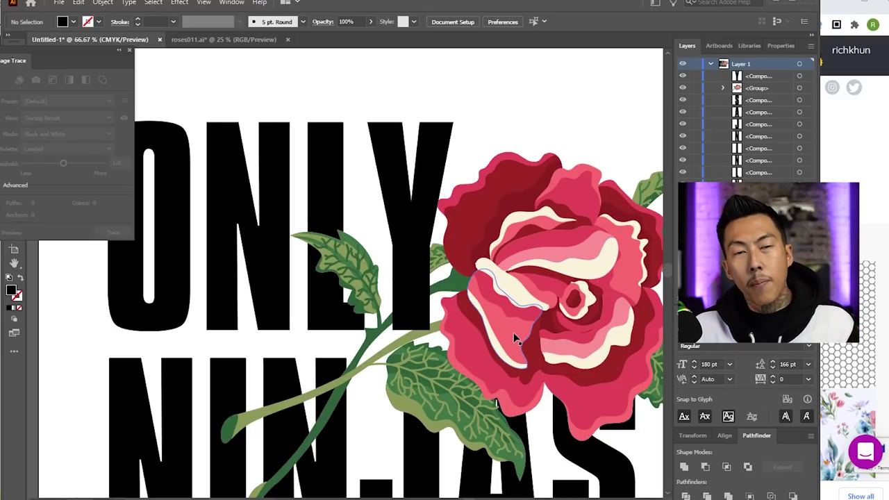
pyautogui.hotkey('ctrl', 'z')
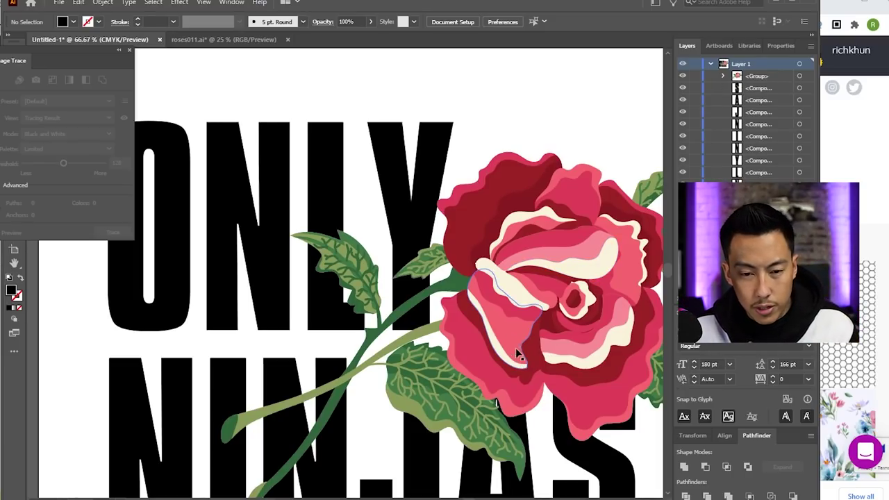
pyautogui.hotkey('ctrl', 'z')
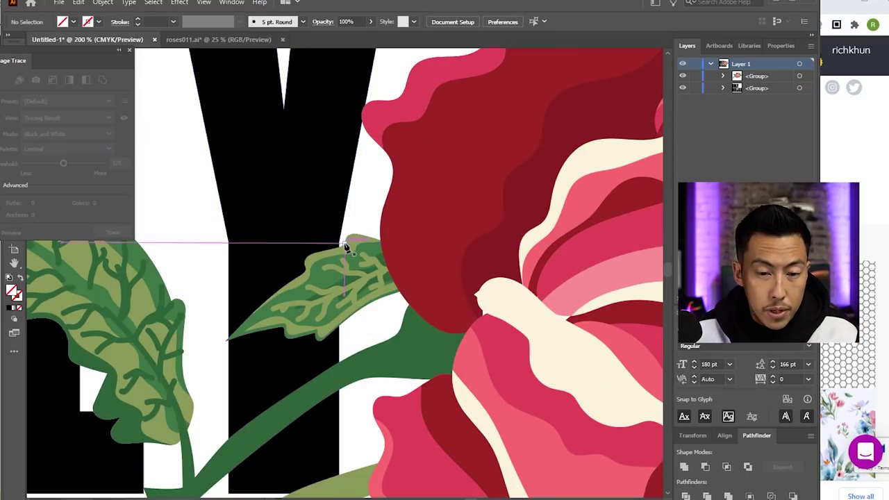
# Start an unfilled Pen path where the small leaf meets the Y's right edge, running below and around the leaf's tip
pyautogui.click(340, 243)
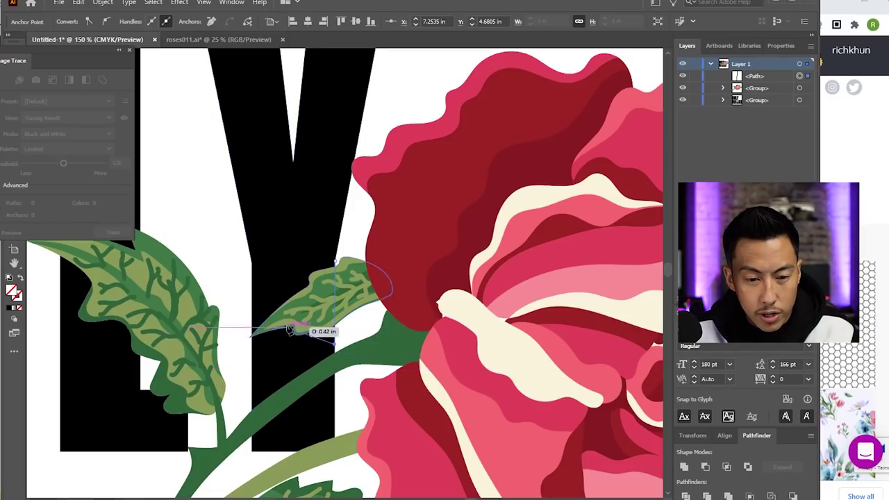
pyautogui.scroll(-2, 288, 326)
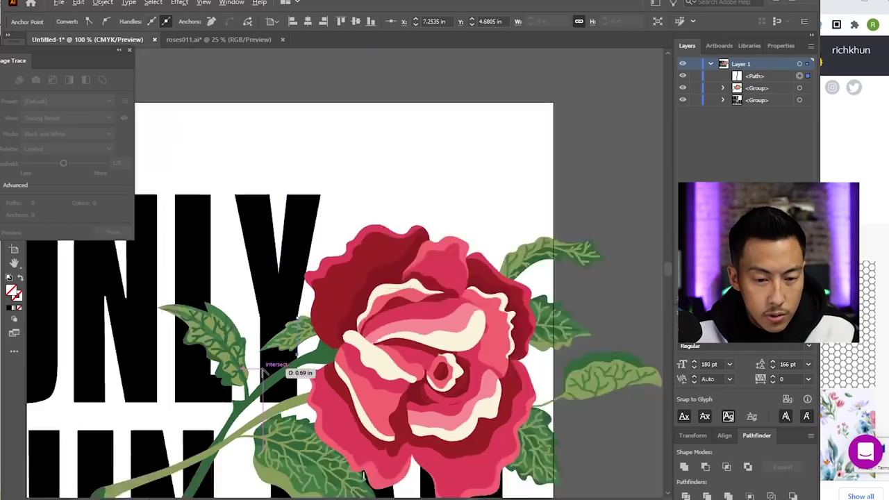
pyautogui.scroll(-2, 262, 373)
pyautogui.click(255, 362)
pyautogui.click(250, 312)
# Continue the path loosely around the outside of the whole rose and its stems, and close it at the starting point on the Y's edge
pyautogui.click(130, 283)
pyautogui.click(52, 412)
pyautogui.scroll(-5, 52, 412)
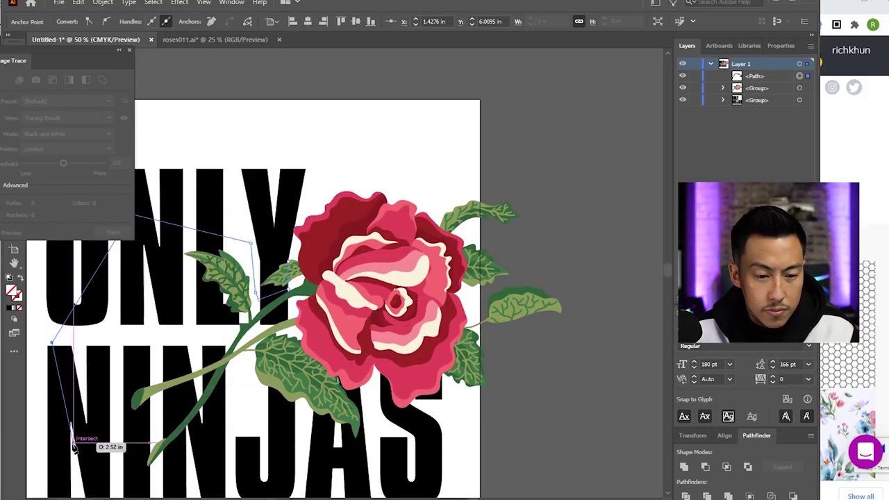
pyautogui.click(73, 448)
pyautogui.scroll(-2, 84, 465)
pyautogui.click(110, 453)
pyautogui.click(389, 446)
pyautogui.click(569, 411)
pyautogui.click(594, 175)
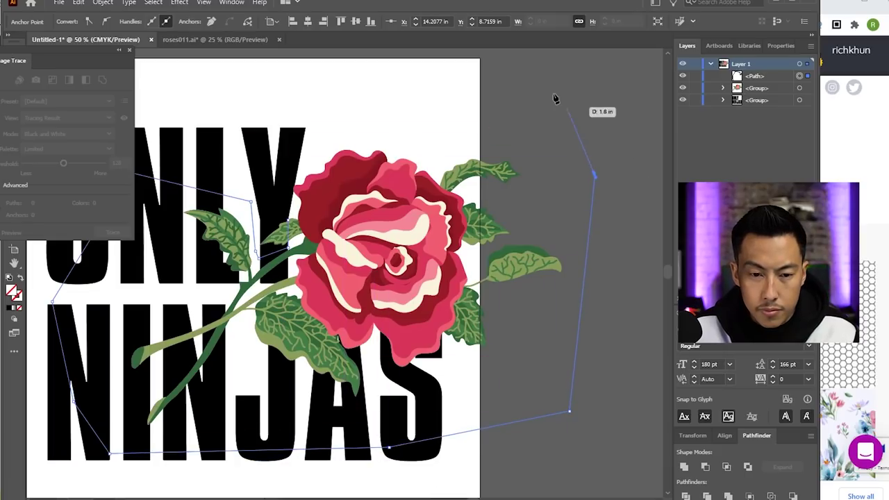
pyautogui.click(536, 77)
pyautogui.click(324, 77)
pyautogui.click(283, 138)
pyautogui.scroll(3, 280, 211)
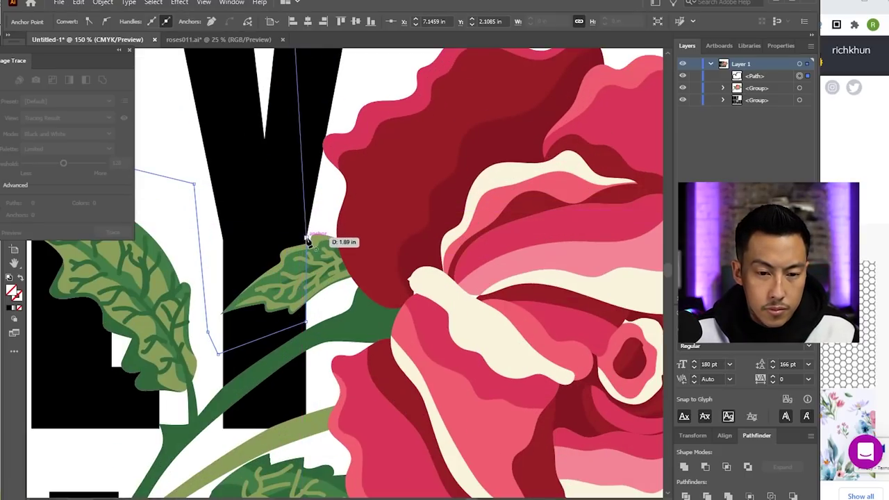
pyautogui.click(306, 239)
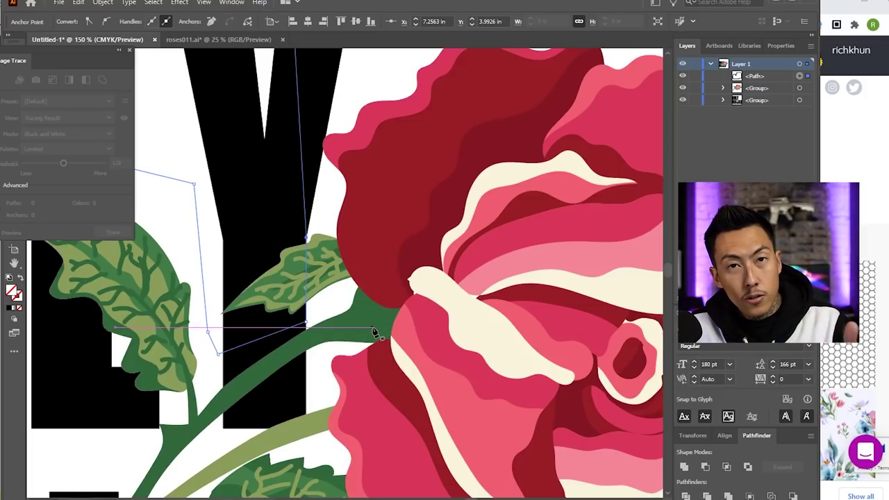
# Move the Image Trace panel clear of the tools and switch to the Selection tool
pyautogui.press('v')
pyautogui.moveTo(333, 176); pyautogui.dragTo(445, 197)
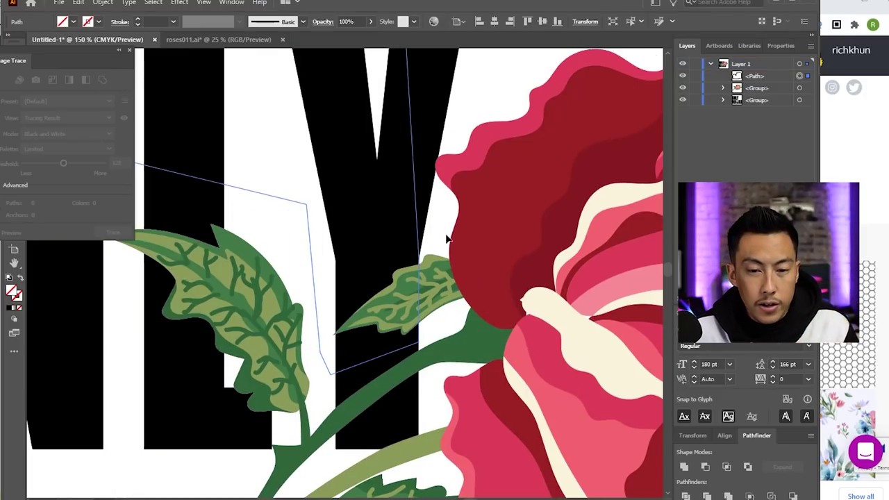
pyautogui.scroll(-2, 425, 250)
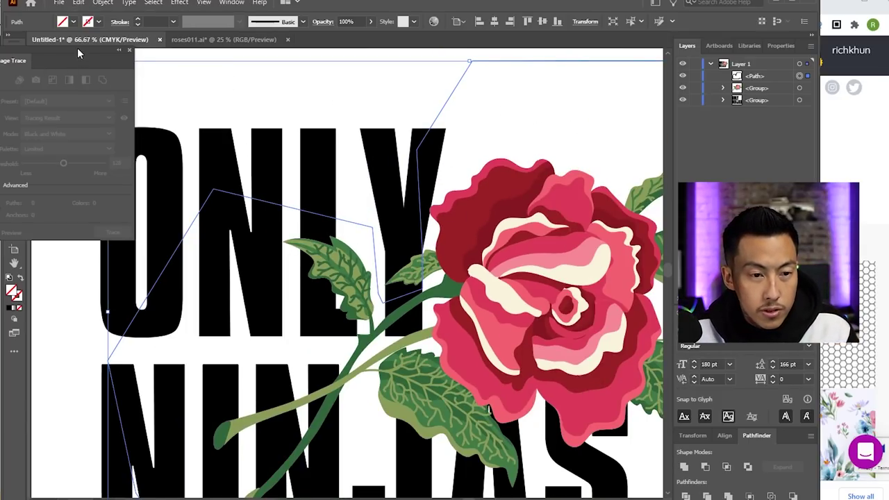
pyautogui.moveTo(79, 53); pyautogui.dragTo(138, 73)
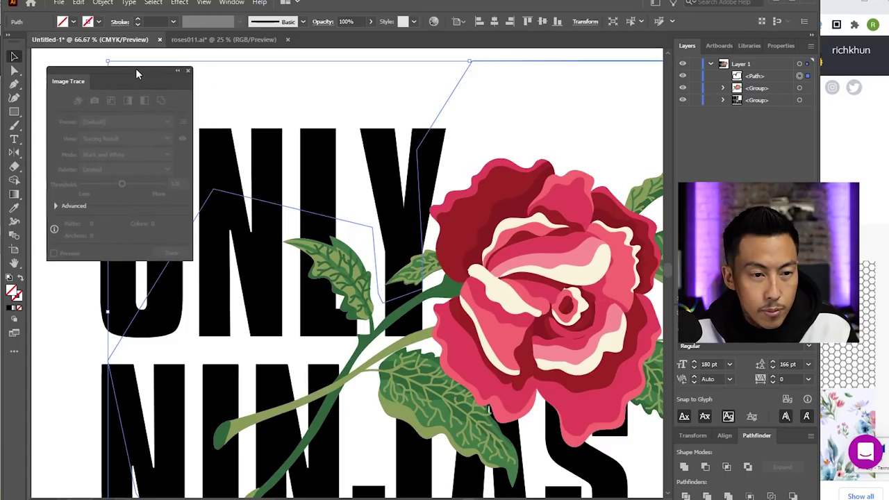
pyautogui.click(14, 56)
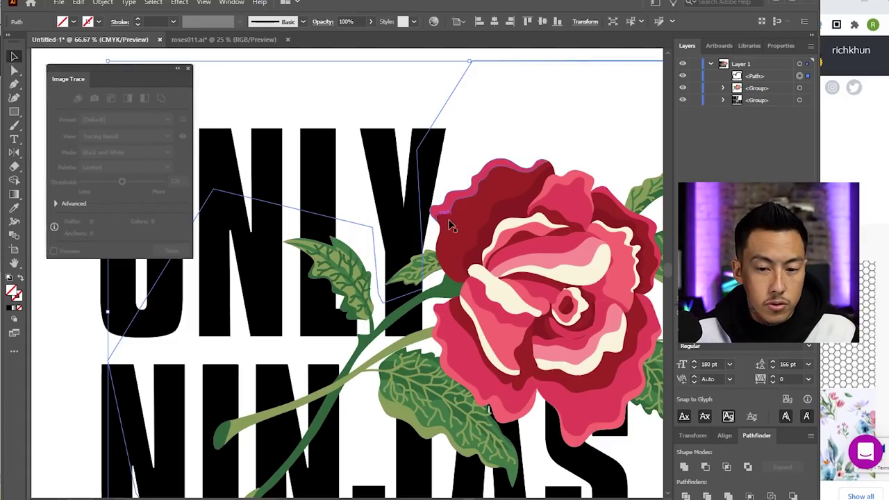
# Select the rose together with the drawn path and make a clipping mask that hides the leaf portion overlapping the Y
pyautogui.click(469, 223)
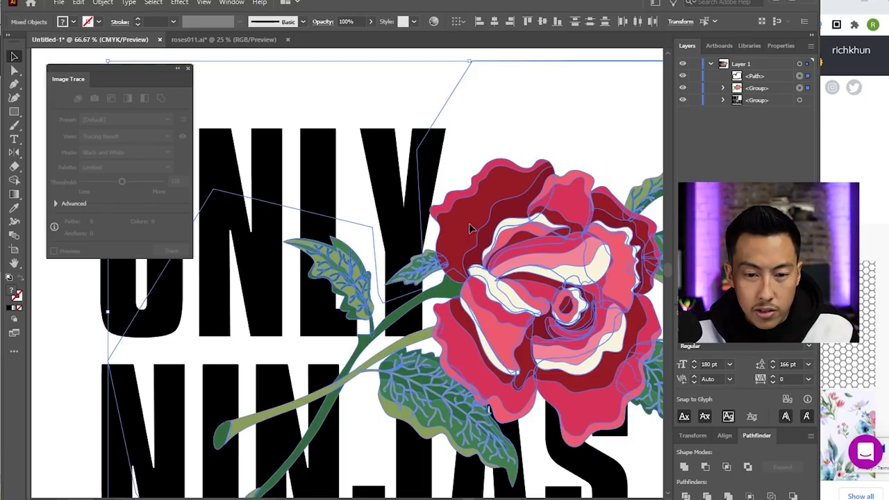
pyautogui.click(103, 3)
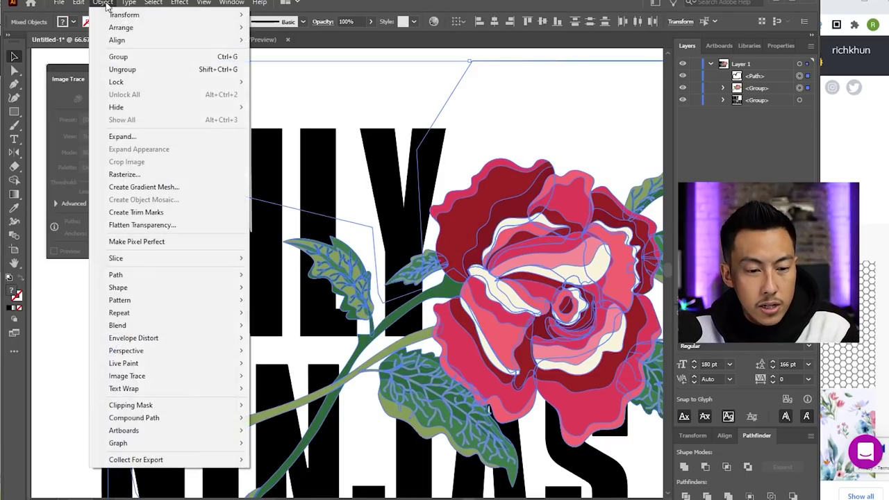
pyautogui.moveTo(185, 405)
pyautogui.click(274, 406)
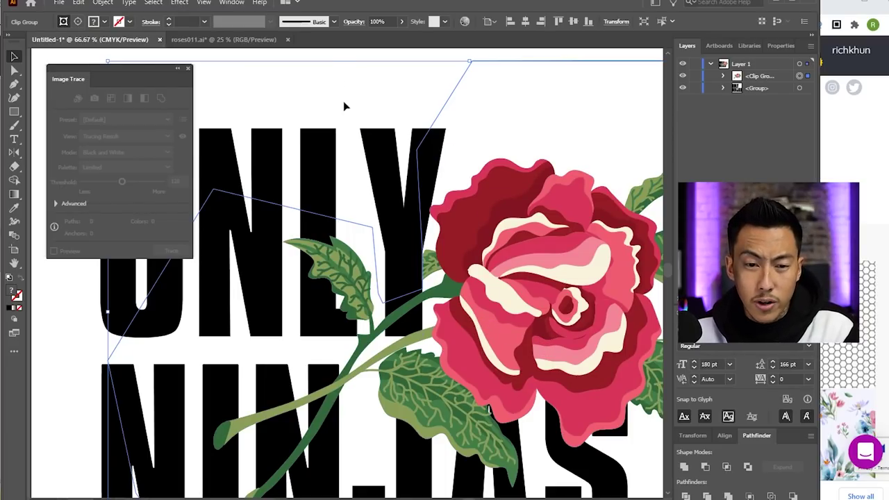
# Examine where the rose's stems and leaves cross the letters of NINJAS
pyautogui.click(397, 60)
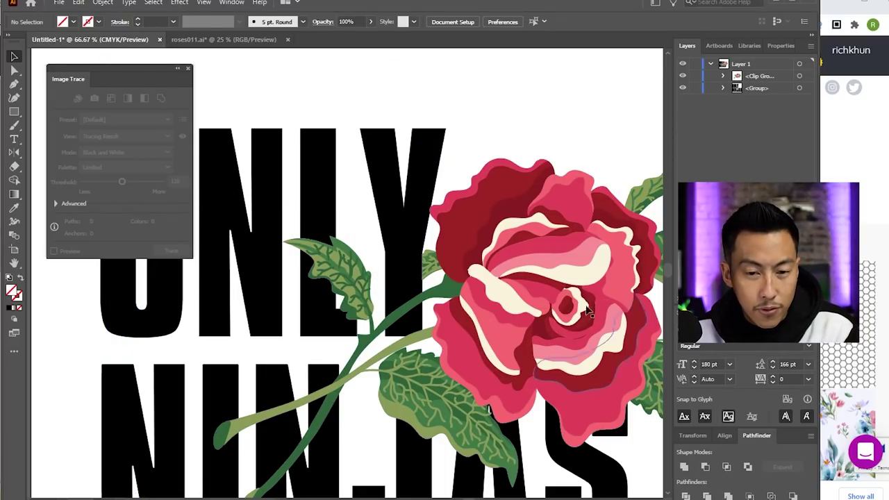
pyautogui.scroll(-2, 459, 188)
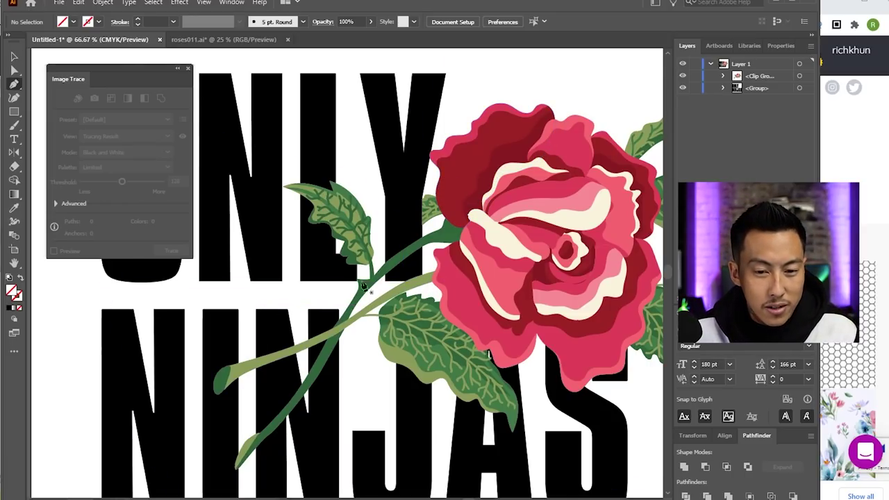
pyautogui.scroll(-1, 354, 312)
pyautogui.scroll(4, 318, 324)
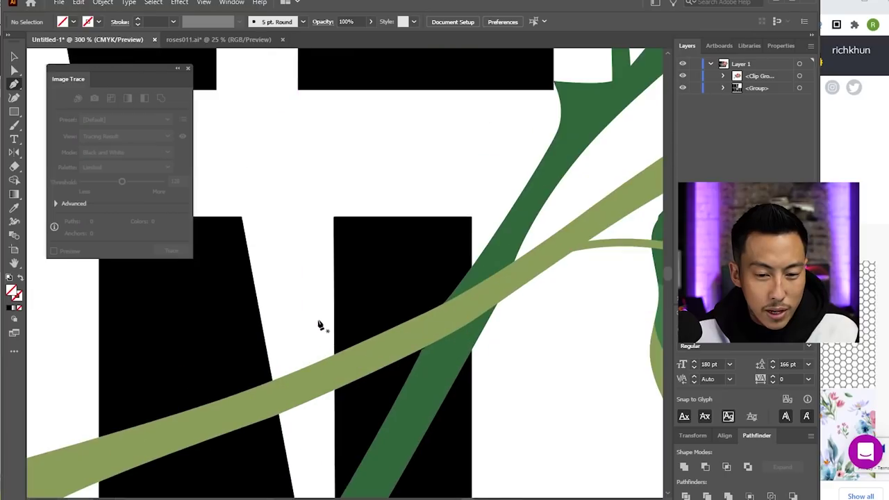
pyautogui.scroll(-6, 318, 324)
pyautogui.scroll(5, 297, 347)
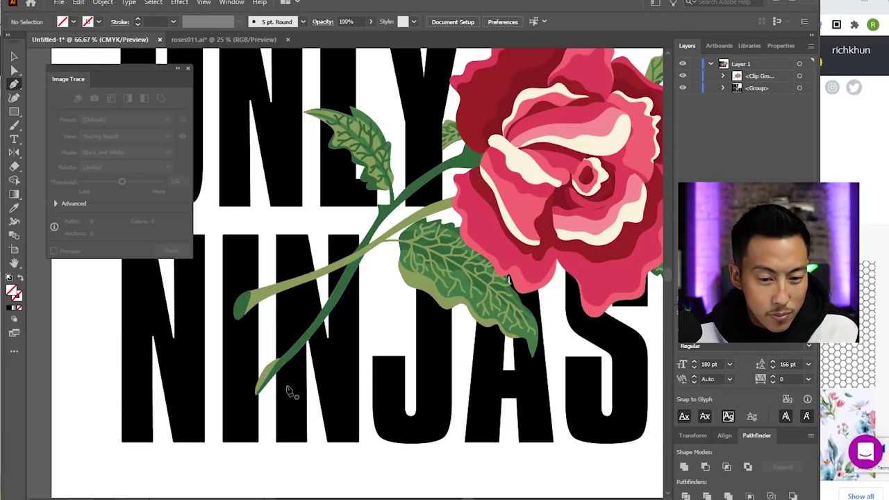
pyautogui.scroll(-3, 262, 389)
pyautogui.press('v')
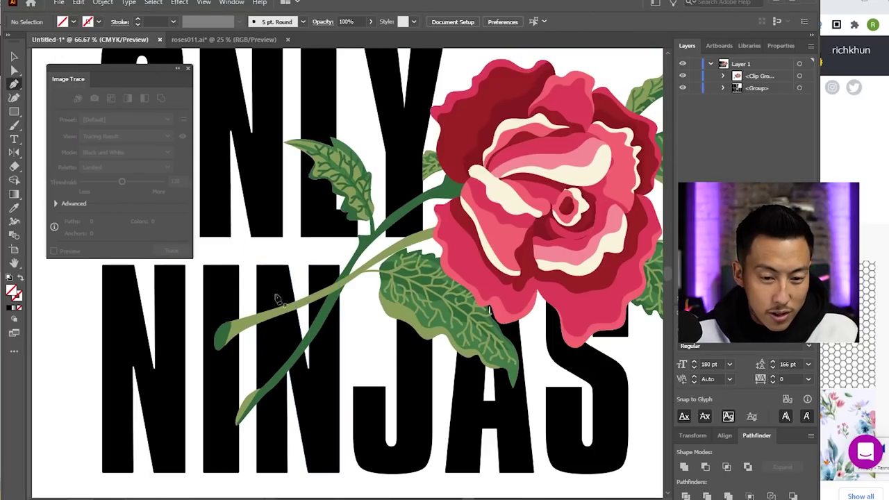
pyautogui.scroll(-1, 389, 414)
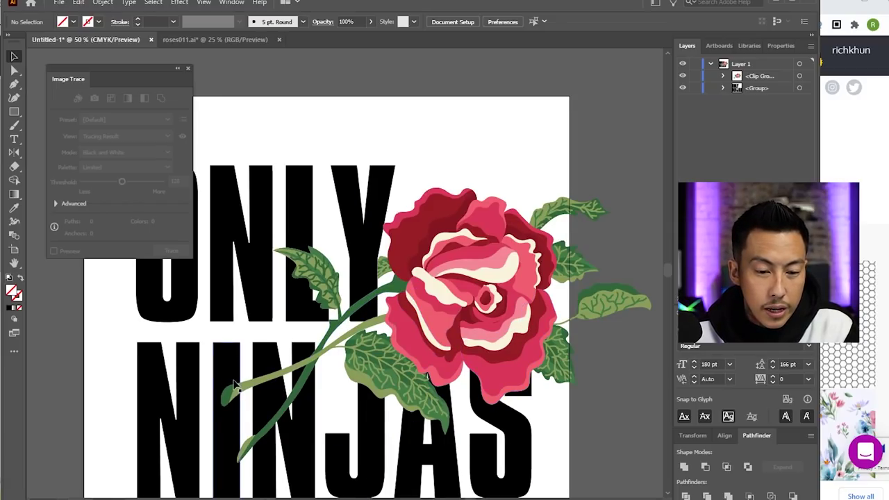
pyautogui.scroll(-1, 316, 339)
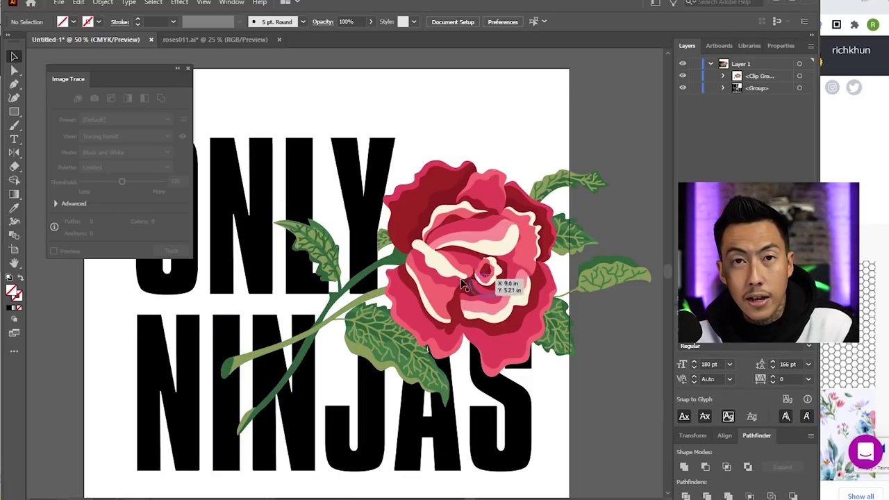
# Ungroup the ONLY NINJAS lettering into separate letters and clear the selection
pyautogui.click(236, 340)
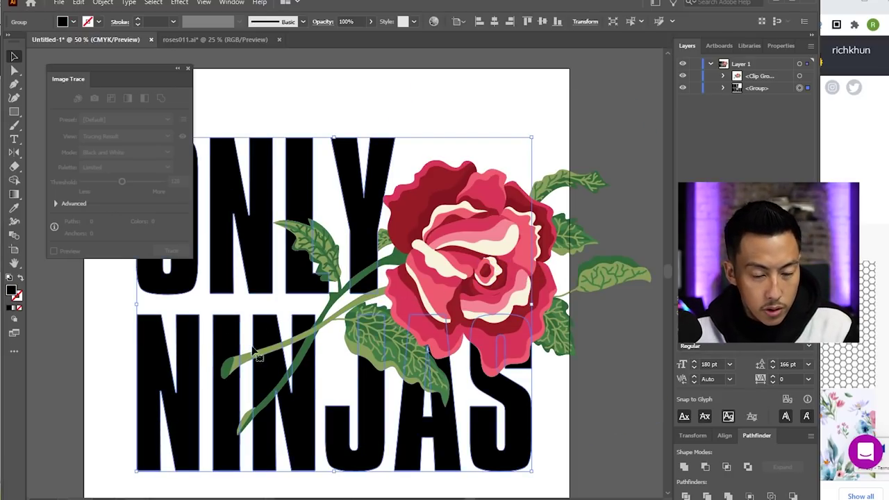
pyautogui.hotkey('ctrl', 'shift', 'g')
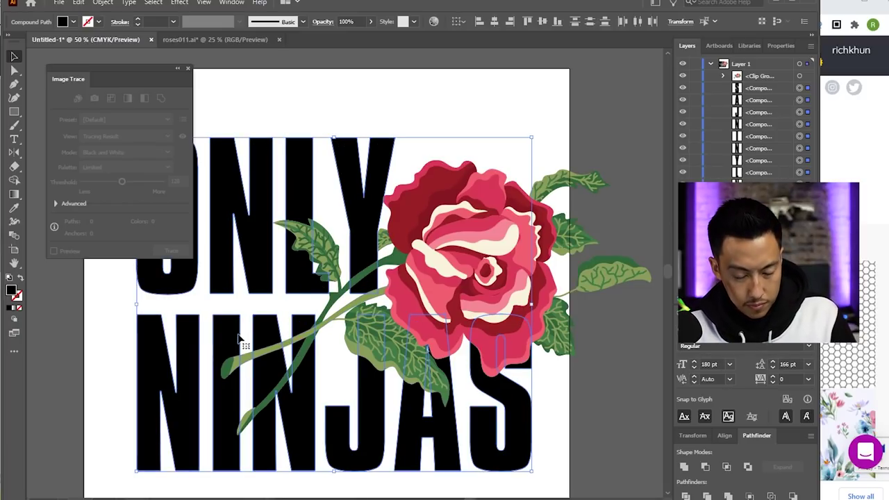
pyautogui.click(240, 493)
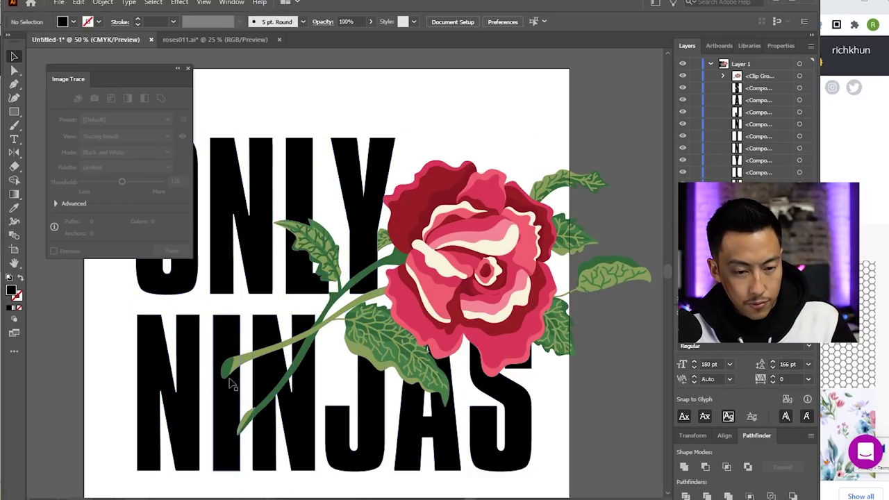
# Bring the first I of NINJAS to the front so it covers the ends of the rose's stems
pyautogui.click(229, 333)
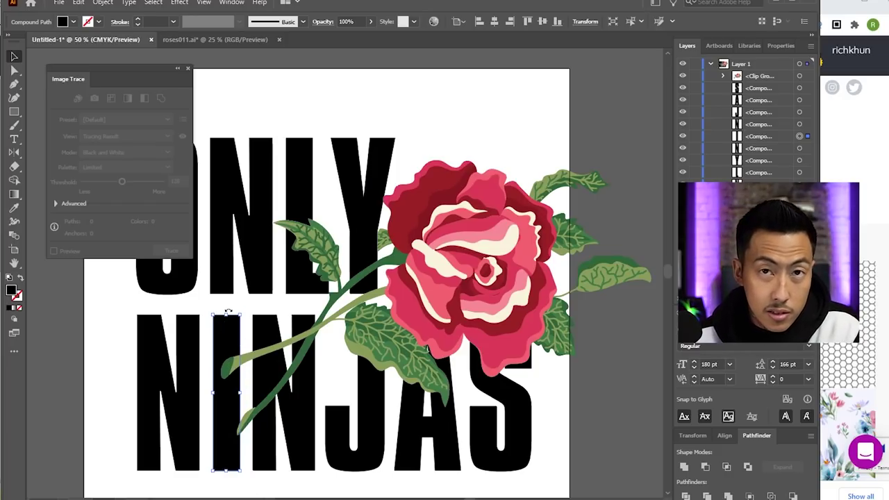
pyautogui.rightClick(234, 332)
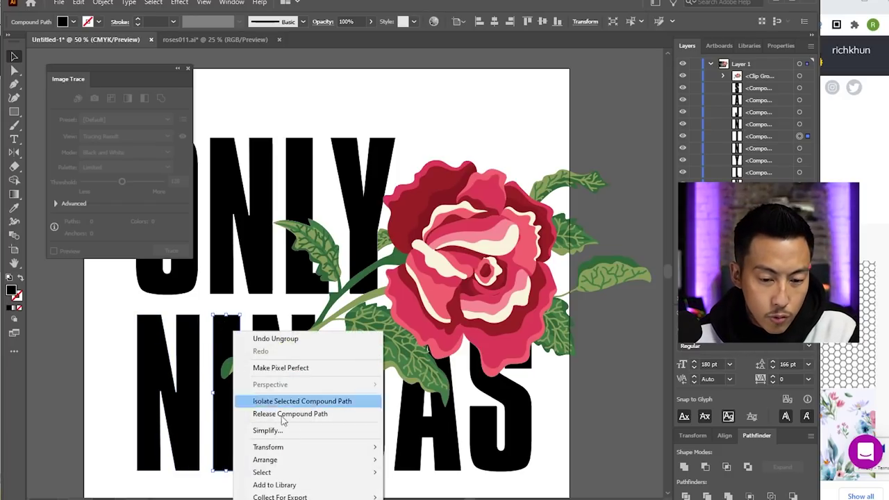
pyautogui.moveTo(351, 459)
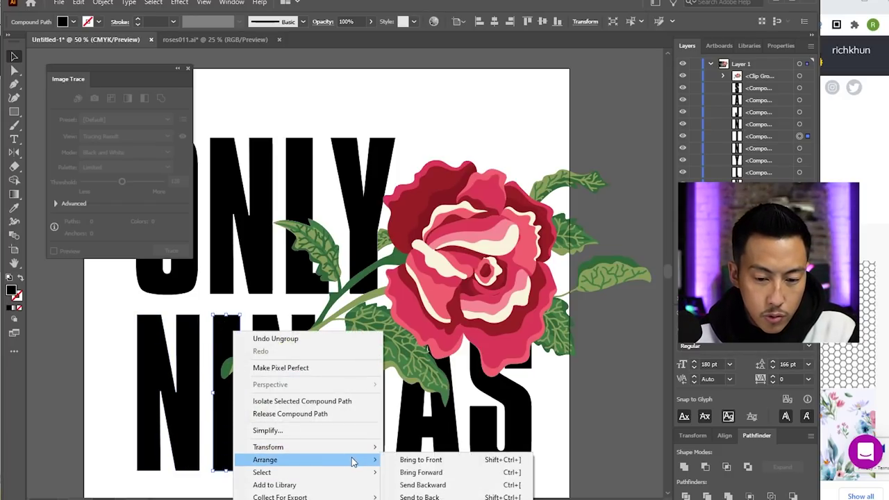
pyautogui.click(454, 460)
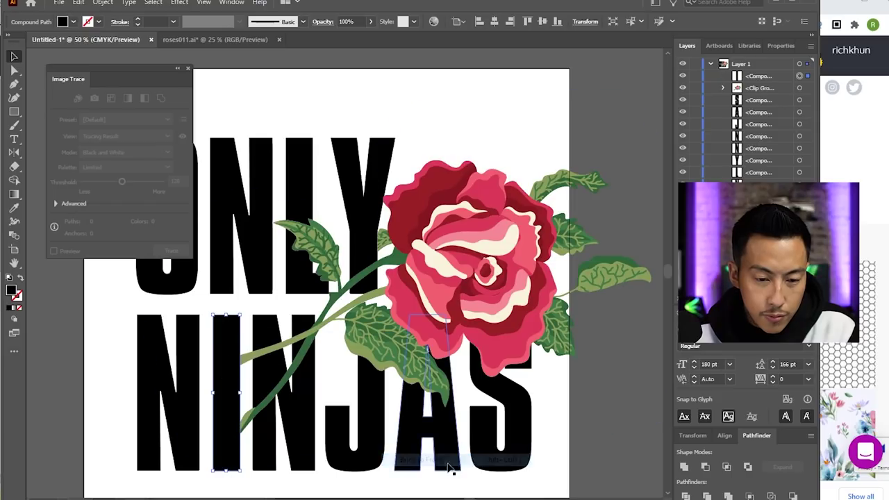
# Try bringing the S of NINJAS in front of the rose, and undo that change
pyautogui.click(478, 375)
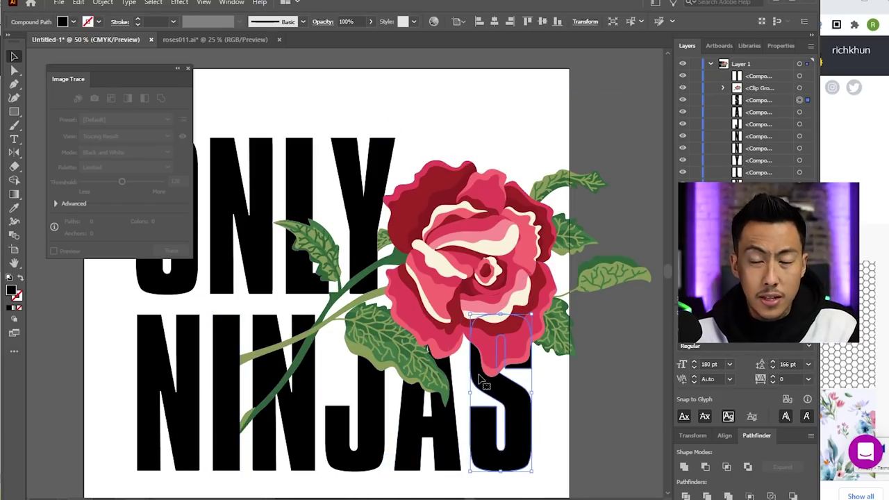
pyautogui.rightClick(477, 374)
pyautogui.moveTo(563, 321)
pyautogui.click(660, 316)
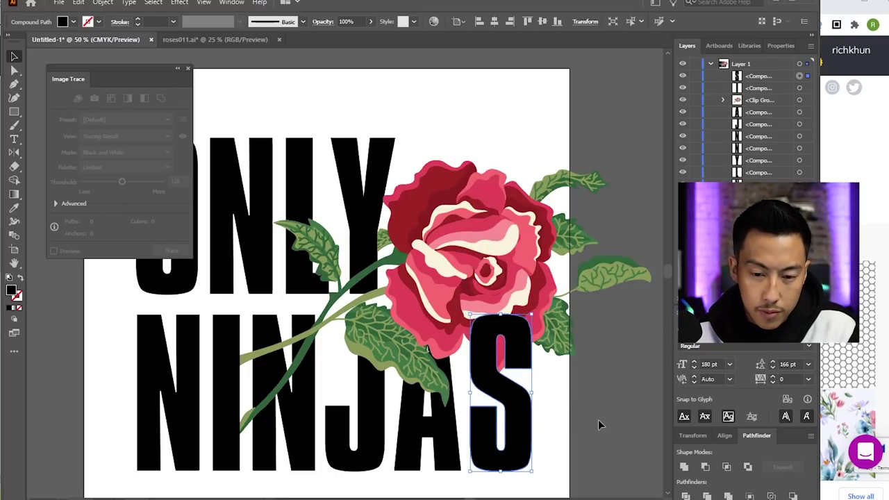
pyautogui.click(598, 420)
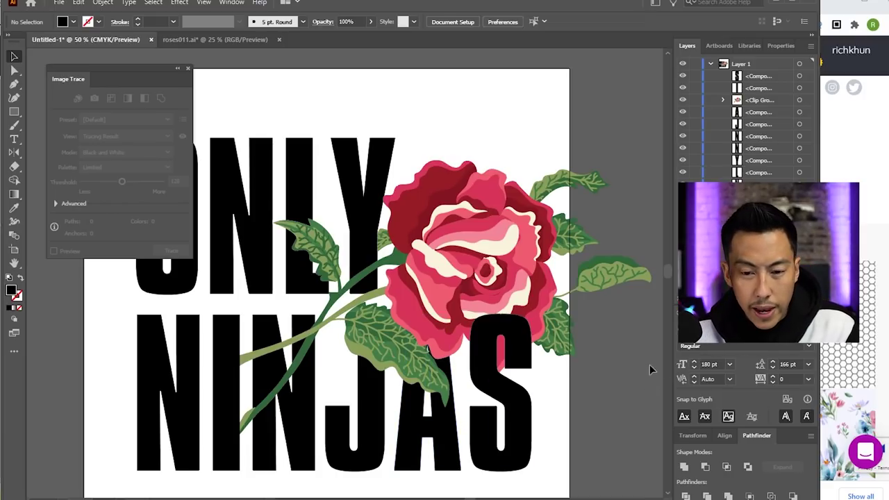
pyautogui.hotkey('ctrl', 'z')
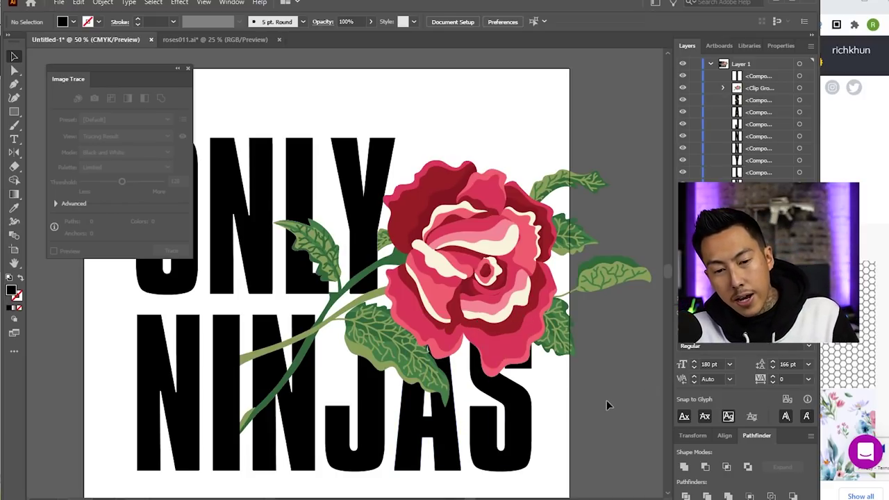
# Bring the A of NINJAS to the front, over the rose's petals and large leaf, and deselect it
pyautogui.rightClick(456, 425)
pyautogui.moveTo(565, 369)
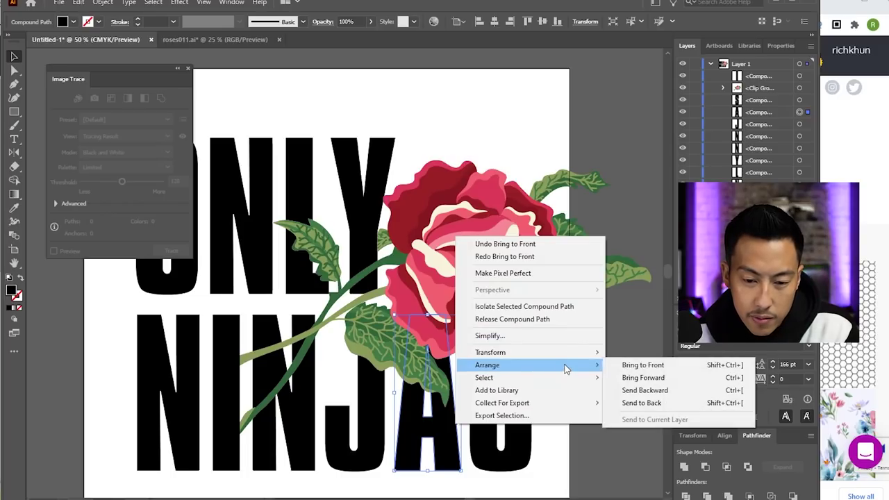
pyautogui.click(674, 368)
pyautogui.click(603, 435)
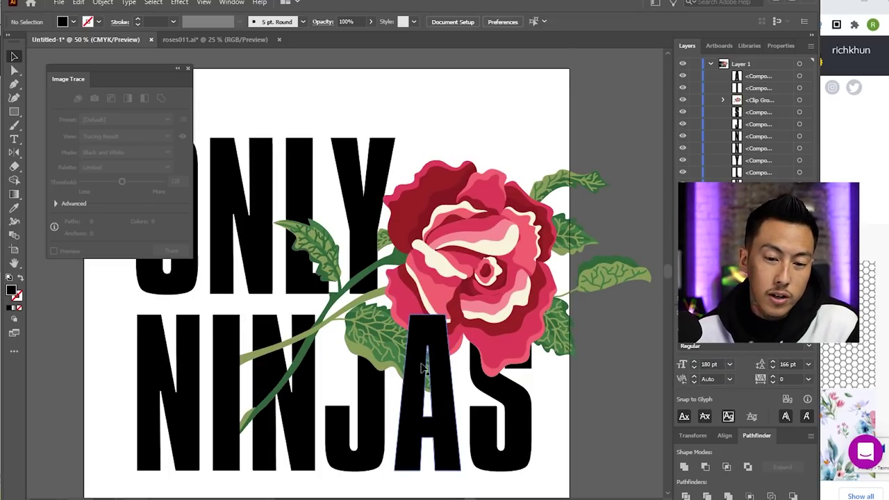
pyautogui.scroll(-1, 421, 368)
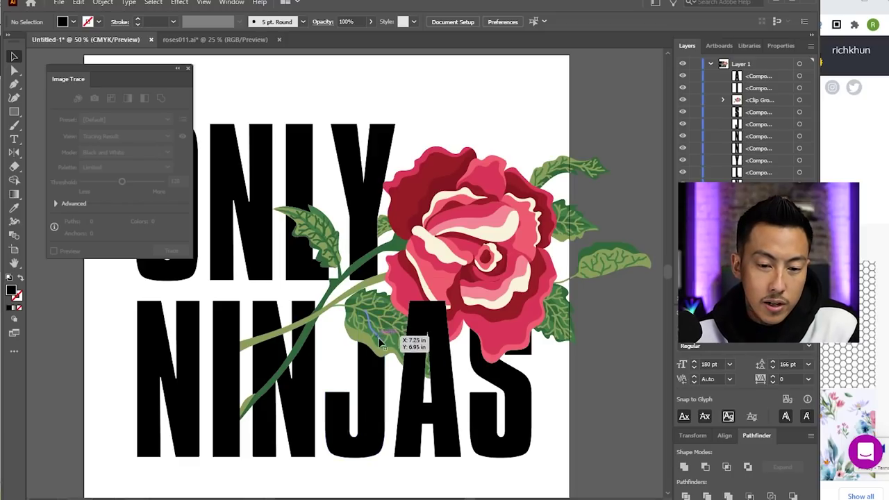
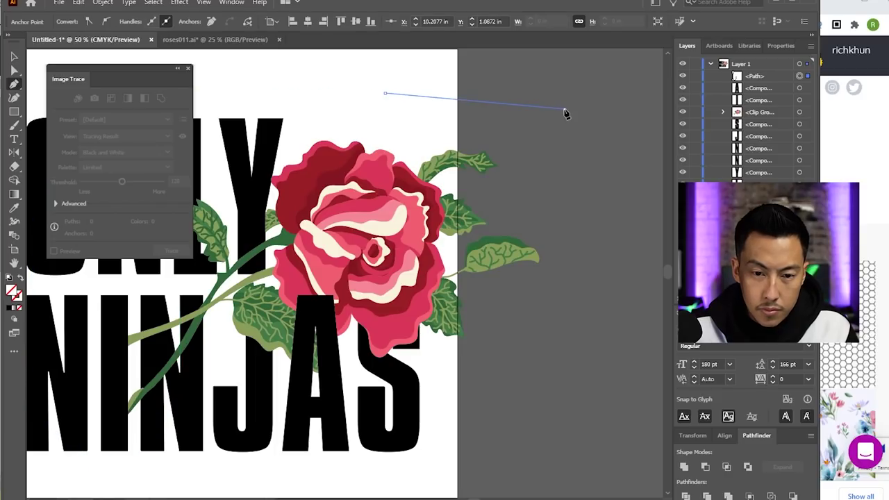
# Continue the Pen path loosely around and below the rose, up the right edge of the second N, and close it at its starting point
pyautogui.click(553, 397)
pyautogui.click(362, 432)
pyautogui.click(218, 360)
pyautogui.scroll(3, 188, 293)
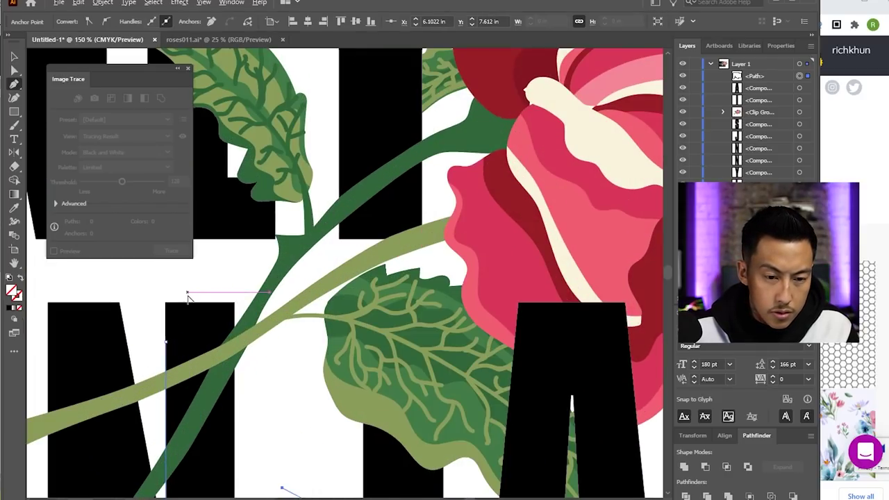
pyautogui.click(236, 391)
pyautogui.click(235, 308)
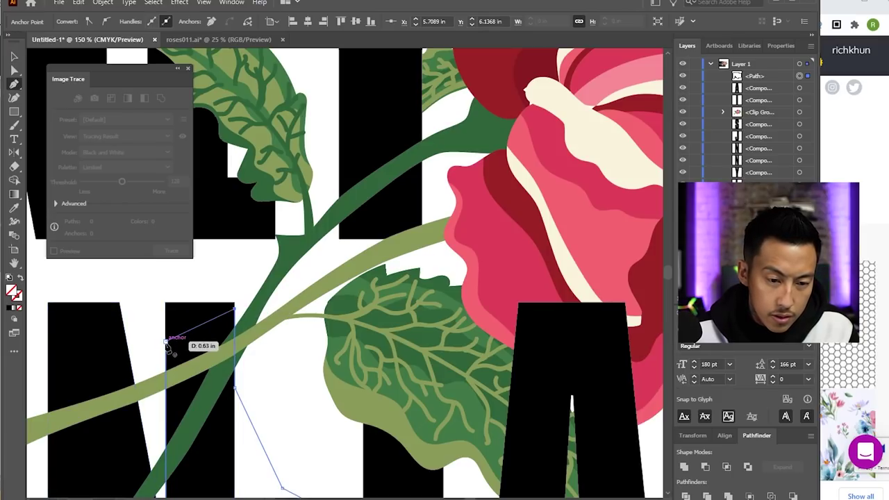
# Select the rose together with the closed path and make a clipping mask hiding the stems across the second N's right stroke
pyautogui.press('v')
pyautogui.scroll(-6, 295, 379)
pyautogui.scroll(3, 310, 387)
pyautogui.keyDown('shift'); pyautogui.click(420, 286); pyautogui.keyUp('shift')
pyautogui.keyDown('shift'); pyautogui.click(416, 284); pyautogui.keyUp('shift')
pyautogui.click(103, 4)
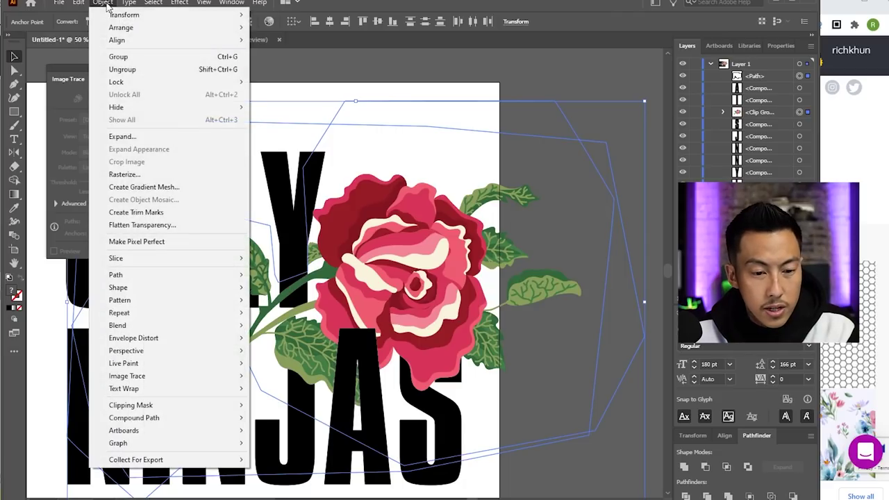
pyautogui.click(281, 411)
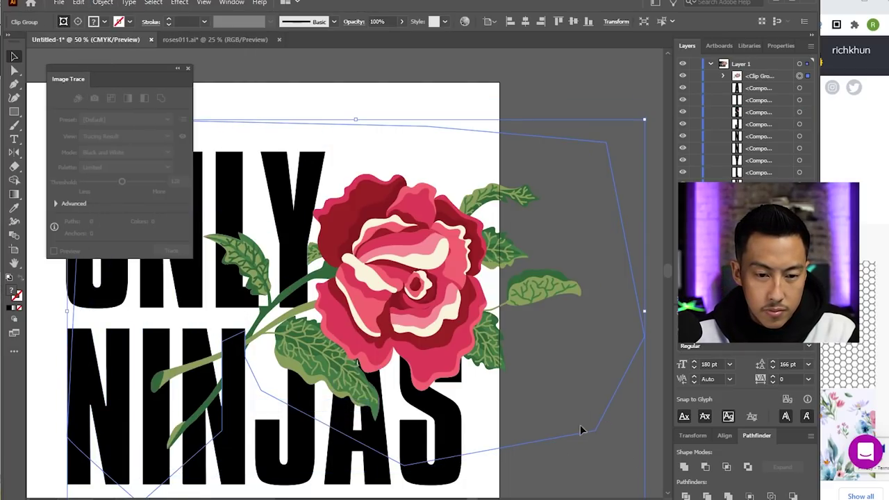
pyautogui.click(554, 90)
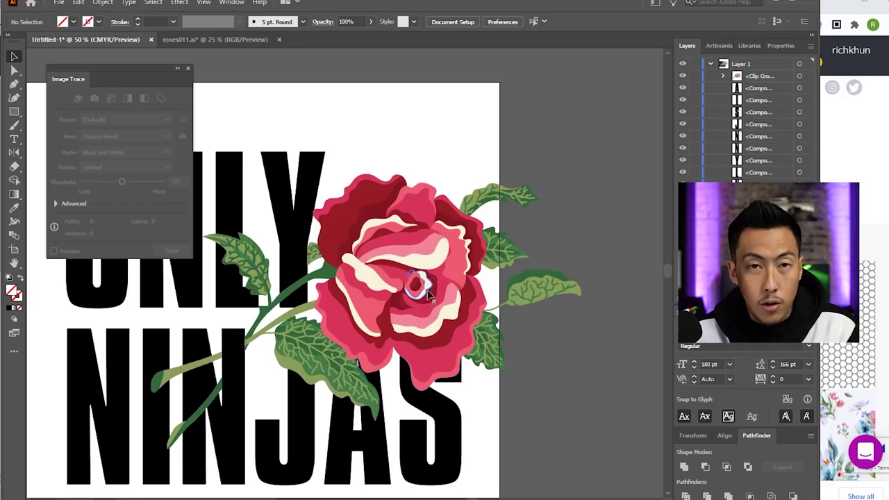
# Arrange the A of NINJAS in front of the newly clipped rose
pyautogui.click(371, 444)
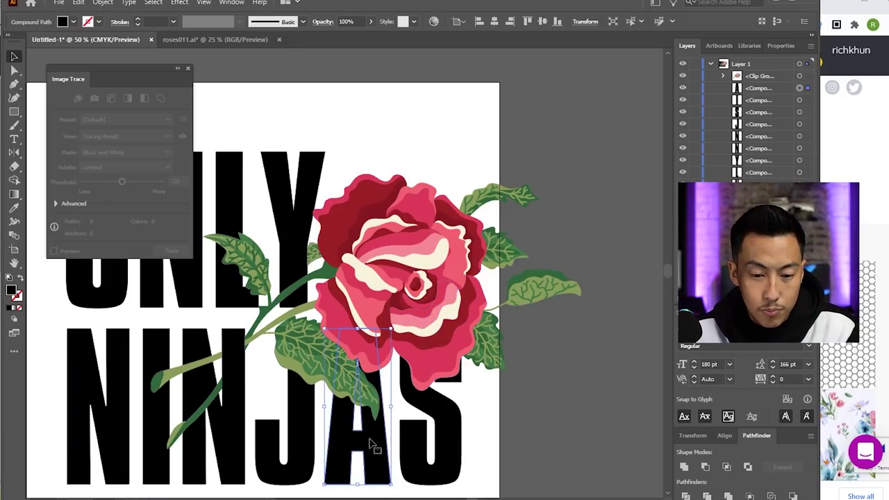
pyautogui.rightClick(369, 438)
pyautogui.moveTo(523, 386)
pyautogui.click(557, 380)
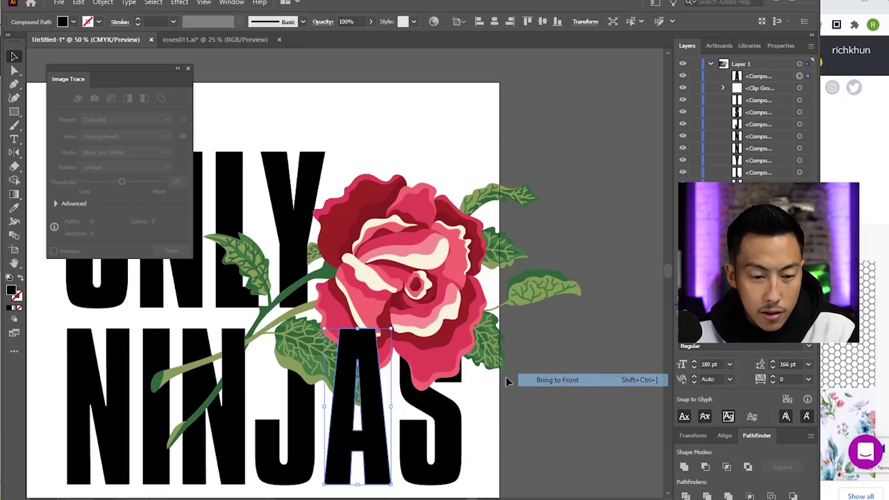
# Arrange the I of NINJAS in front of the clipped rose's stem ends and clear the selection
pyautogui.click(159, 341)
pyautogui.rightClick(158, 339)
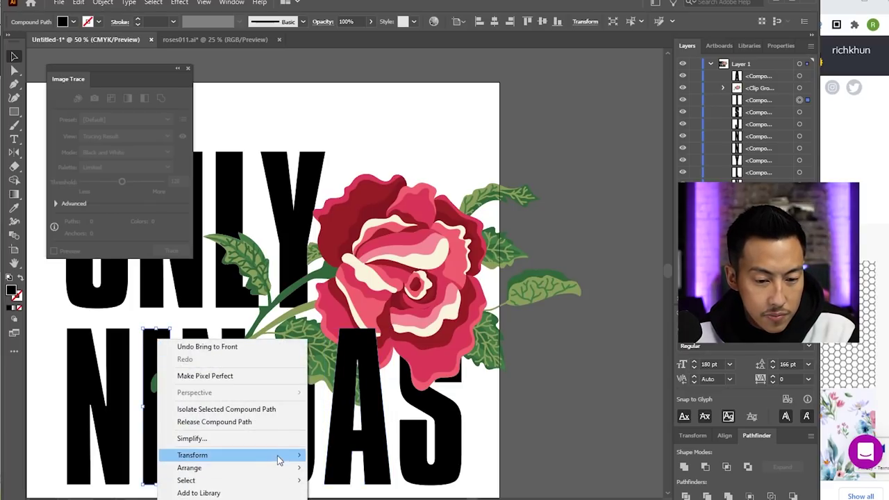
pyautogui.moveTo(278, 456)
pyautogui.moveTo(234, 470)
pyautogui.click(368, 471)
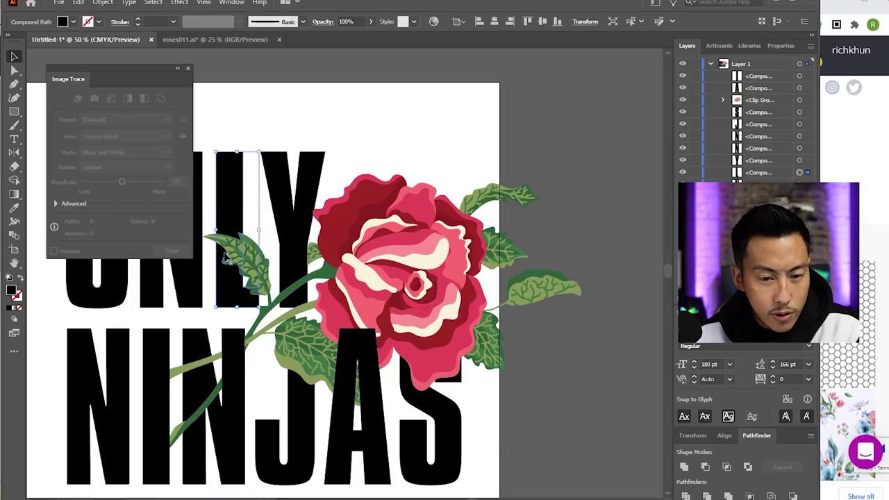
pyautogui.click(567, 441)
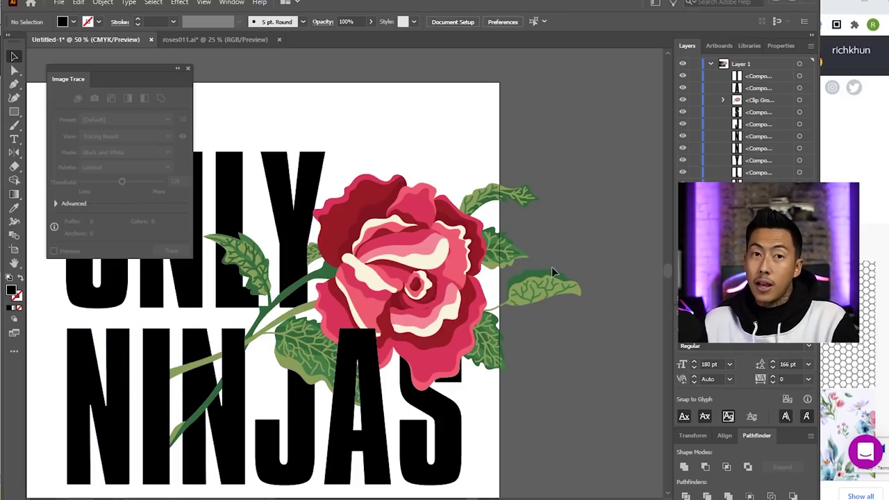
# Copy the three-leaf cluster from the roses011.ai document and paste it into the Untitled-1 lettering design
pyautogui.scroll(-2, 552, 267)
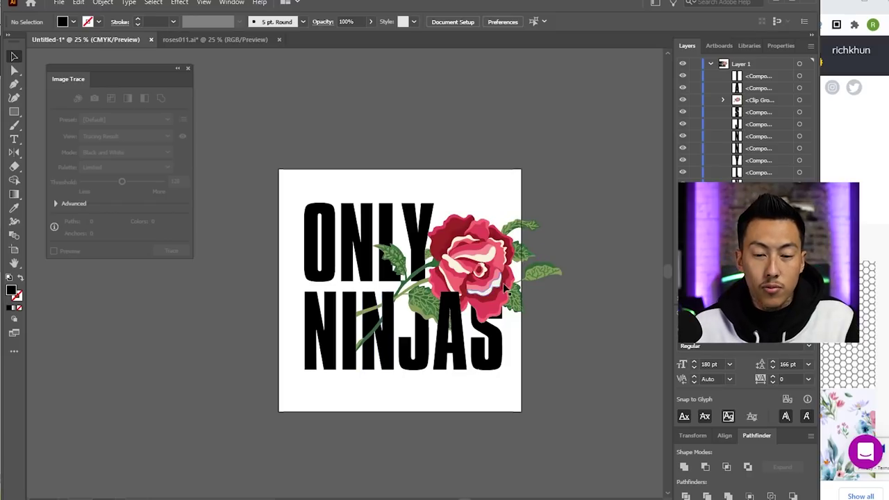
pyautogui.click(217, 38)
pyautogui.scroll(-3, 556, 297)
pyautogui.moveTo(556, 333); pyautogui.dragTo(403, 296)
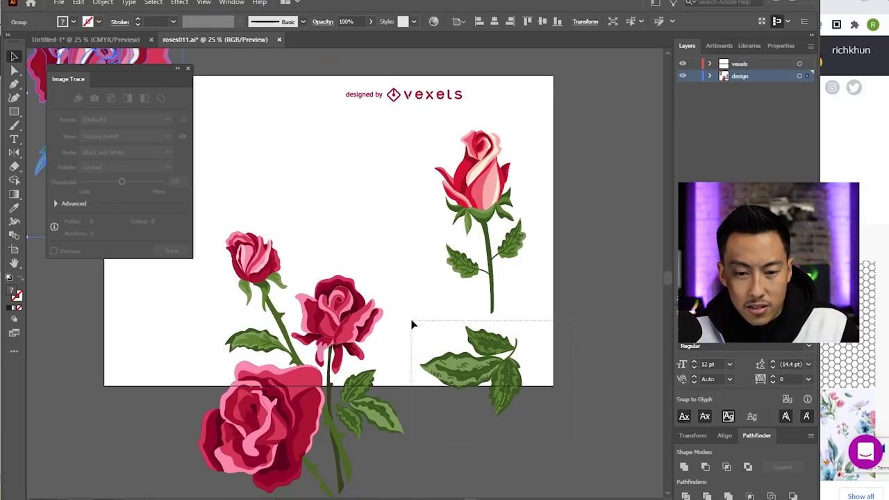
pyautogui.moveTo(412, 324); pyautogui.dragTo(417, 324)
pyautogui.hotkey('ctrl', 'c')
pyautogui.click(89, 40)
pyautogui.hotkey('ctrl', 'v')
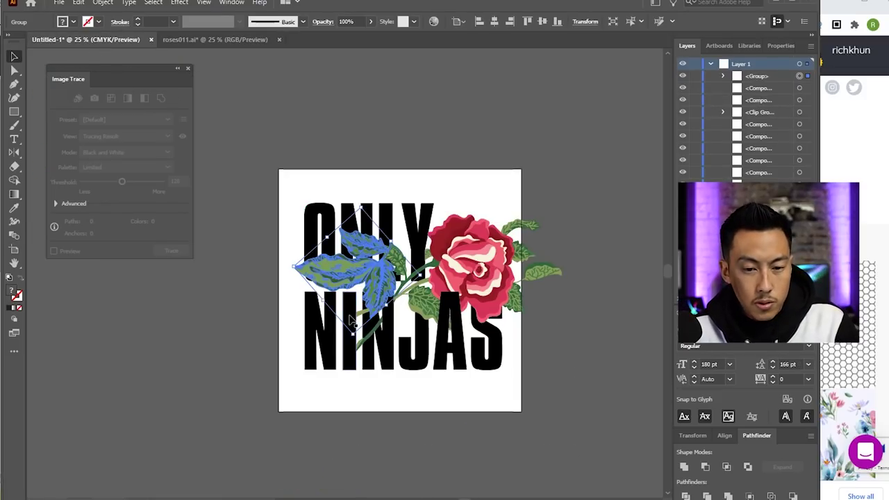
# Move, rotate and shrink the three-leaf cluster into the gap between ONLY and NINJAS near the O, and clear the selection
pyautogui.moveTo(376, 264); pyautogui.dragTo(355, 387)
pyautogui.moveTo(407, 403); pyautogui.dragTo(387, 432)
pyautogui.moveTo(366, 374); pyautogui.dragTo(340, 293)
pyautogui.click(248, 248)
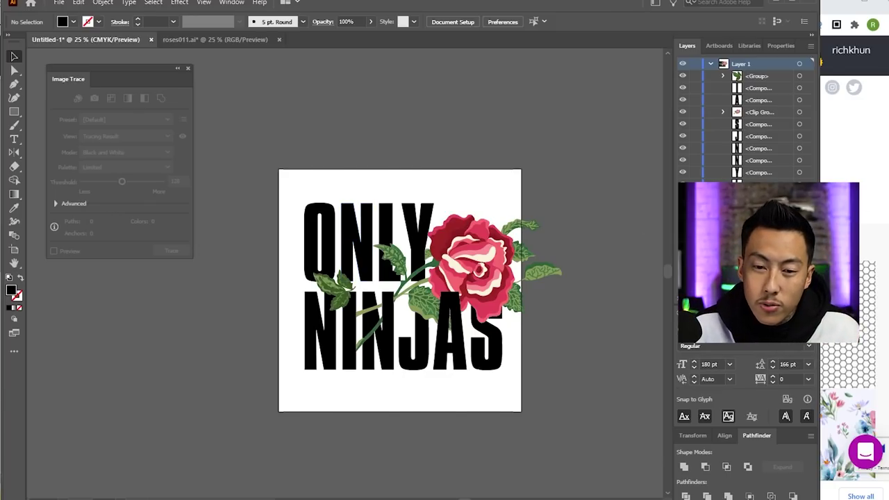
# Switch to the Vexels site in the browser, search its graphics for "chain link" and look over the results
pyautogui.hotkey('alt', 'Tab')
pyautogui.click(612, 52)
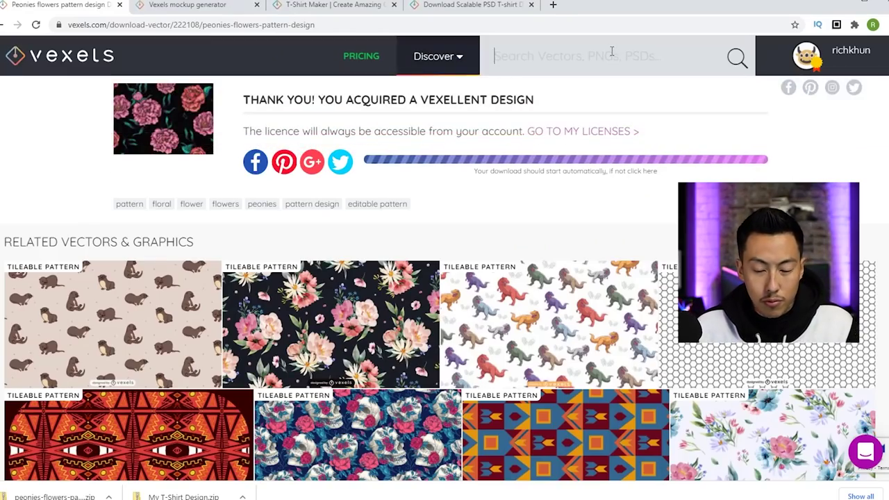
pyautogui.write('chain ')
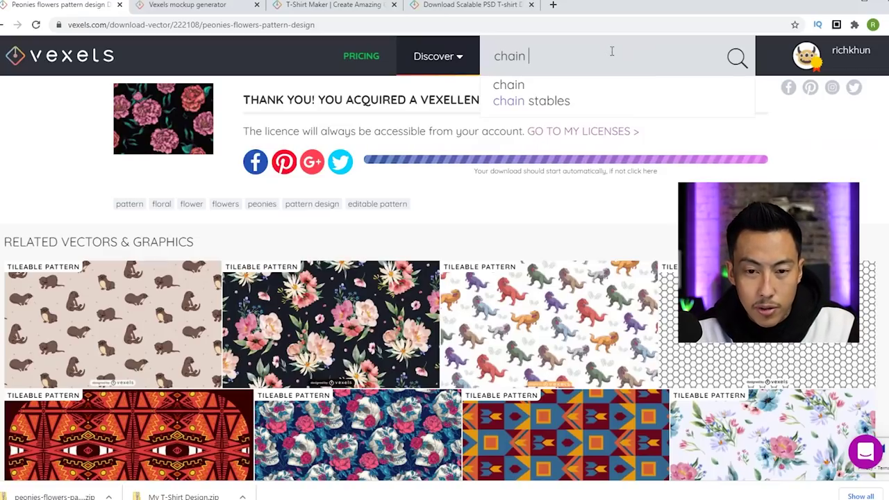
pyautogui.write('link')
pyautogui.press('Return')
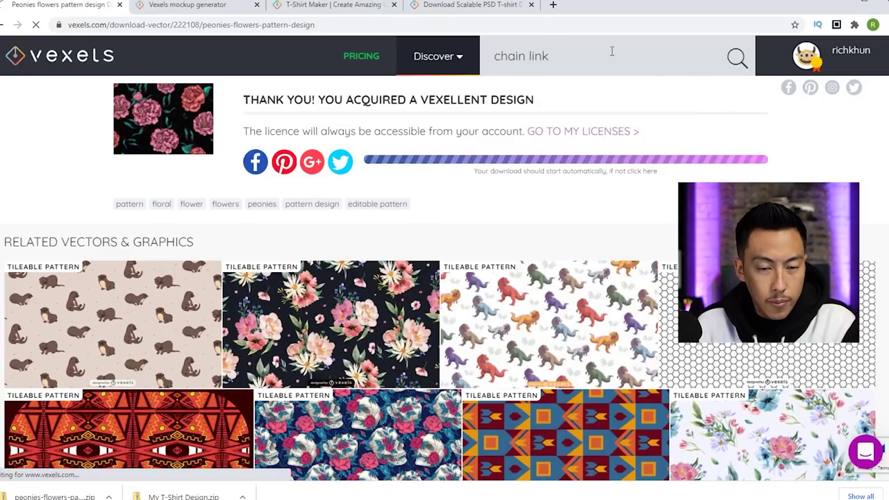
pyautogui.scroll(-3, 371, 297)
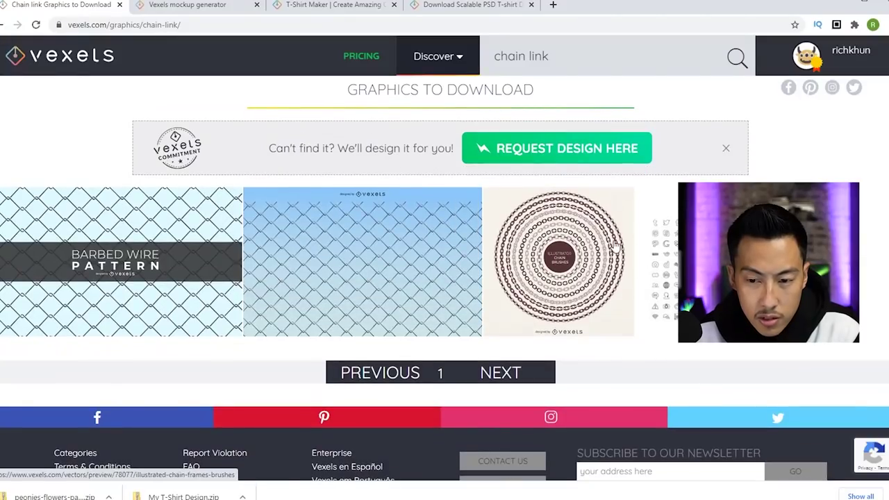
pyautogui.scroll(2, 615, 244)
# Search Vexels for "chain", browse through the results and open the Thug Life alpaca illustration
pyautogui.click(567, 67)
pyautogui.write('c')
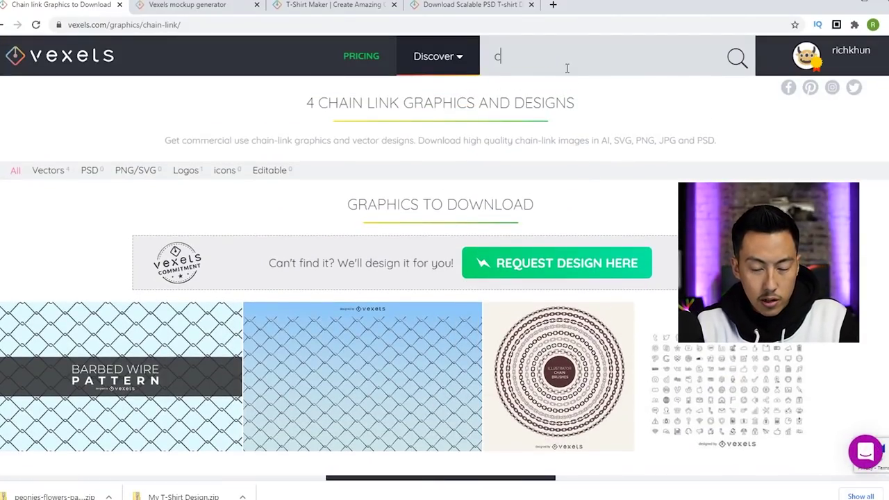
pyautogui.write('hain')
pyautogui.press('Return')
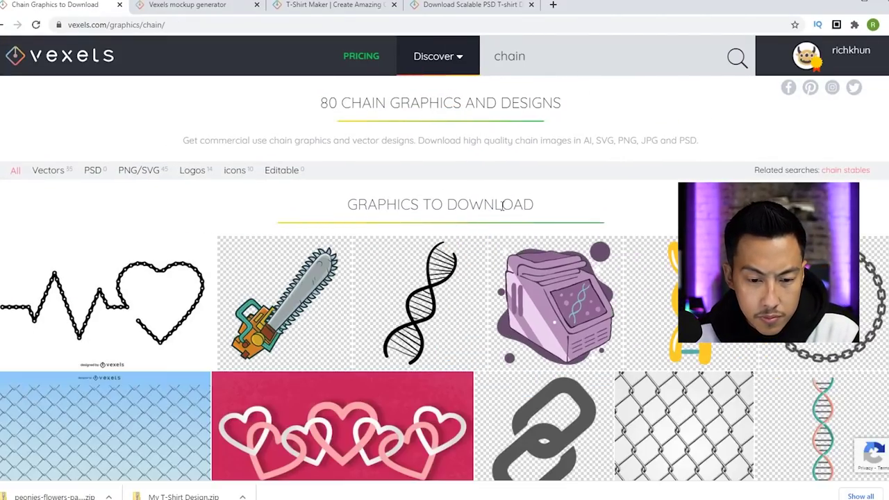
pyautogui.scroll(-3, 493, 205)
pyautogui.scroll(-5, 451, 208)
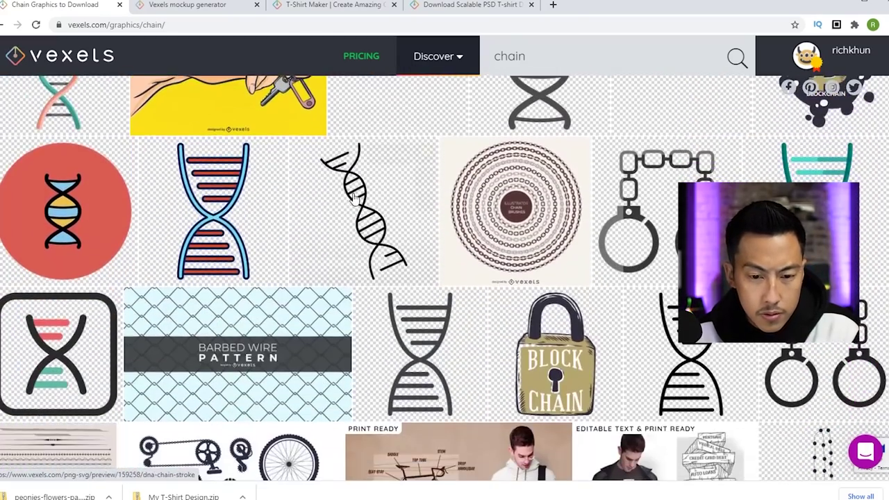
pyautogui.scroll(-7, 354, 196)
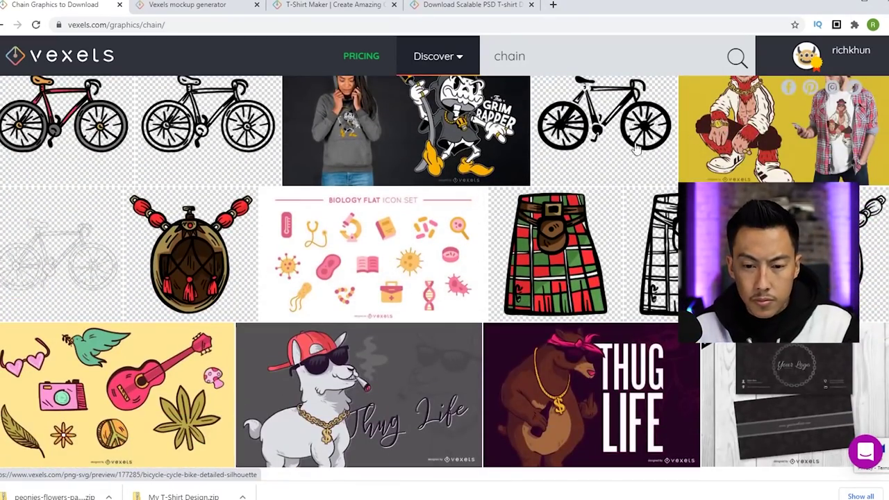
pyautogui.scroll(-2, 457, 332)
pyautogui.scroll(3, 457, 332)
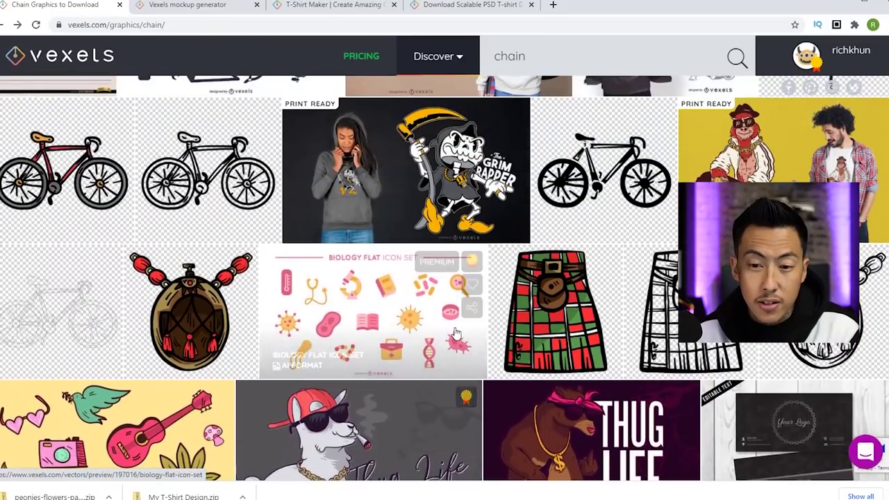
pyautogui.scroll(-3, 503, 265)
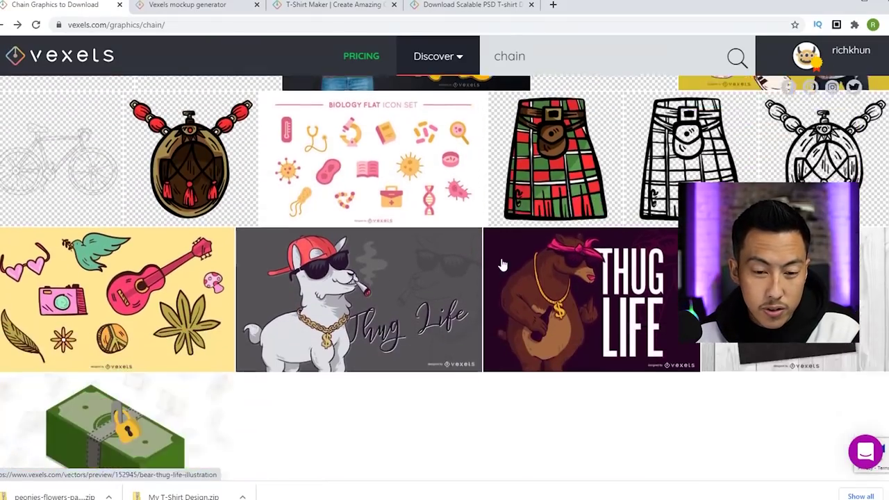
pyautogui.scroll(-1, 387, 235)
pyautogui.click(387, 235)
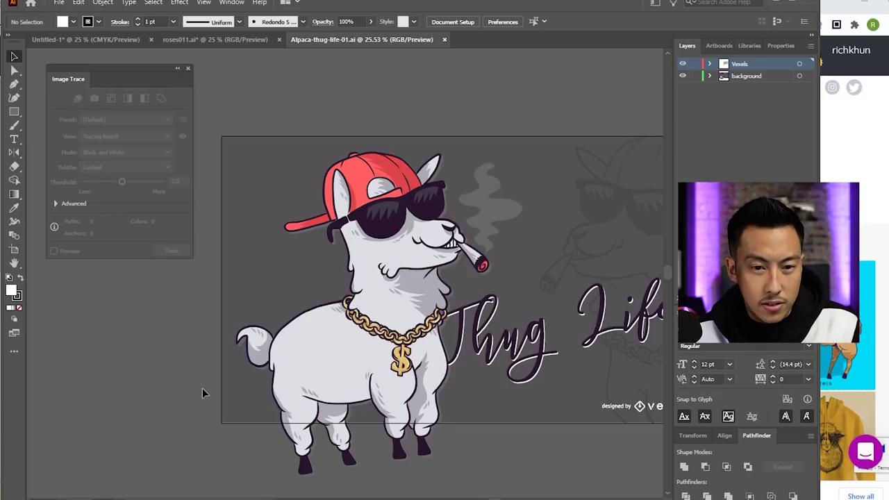
# Delete the dark background and the Thug Life lettering from Alpaca-thug-life-01.ai
pyautogui.moveTo(195, 381); pyautogui.dragTo(128, 373)
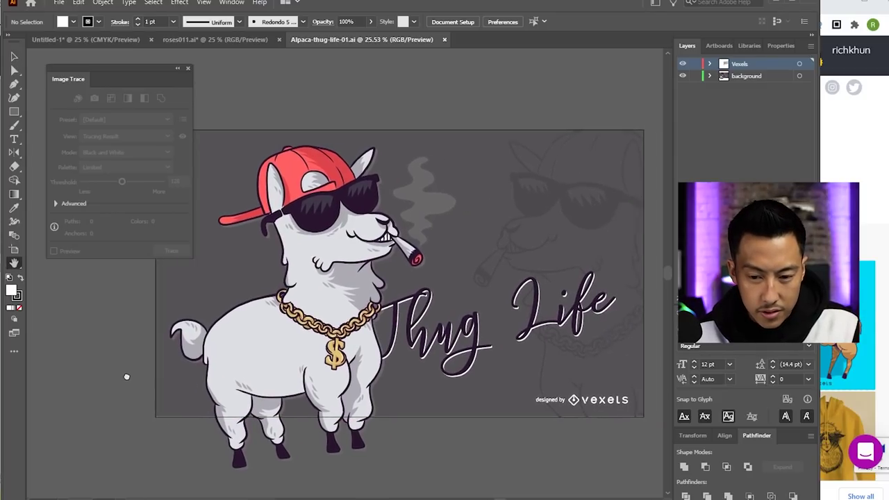
pyautogui.click(517, 379)
pyautogui.press('Delete')
pyautogui.click(449, 381)
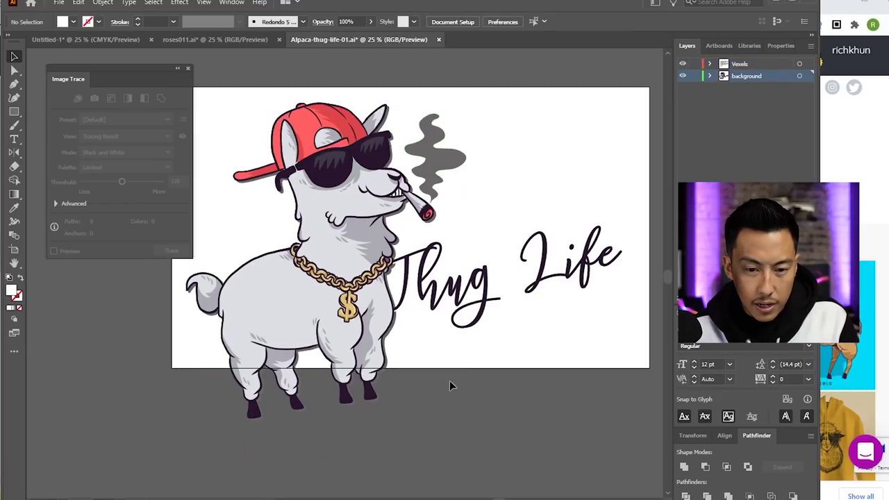
pyautogui.scroll(2, 449, 381)
pyautogui.click(348, 385)
pyautogui.moveTo(601, 420); pyautogui.dragTo(519, 318)
pyautogui.click(486, 287)
pyautogui.press('Delete')
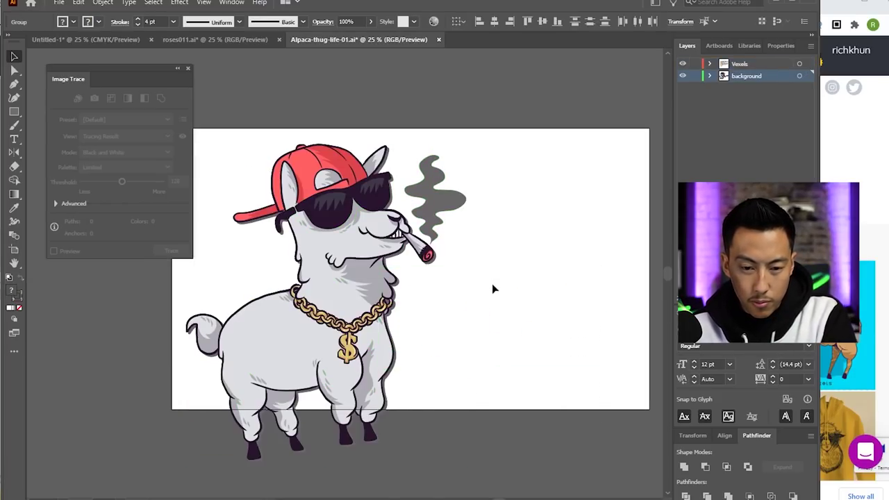
# Delete the alpaca figure and its shadow shapes, keeping only the gold dollar chain
pyautogui.hotkey('ctrl', 'a')
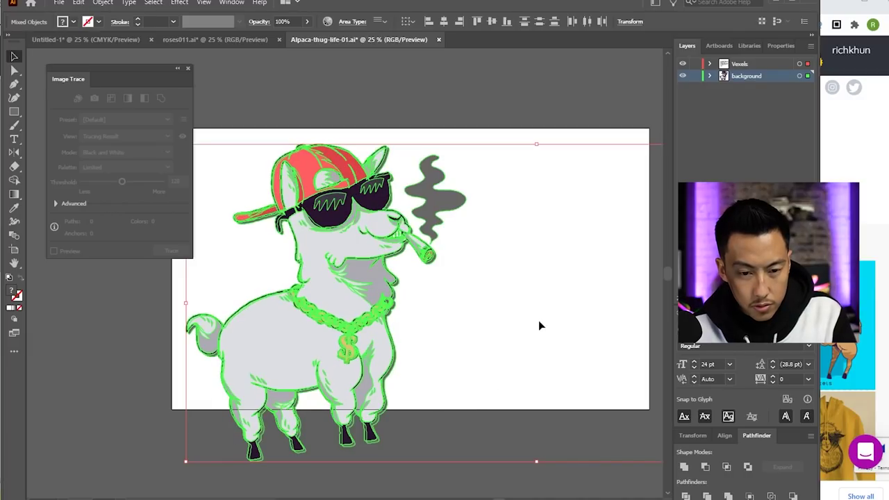
pyautogui.click(538, 320)
pyautogui.click(277, 350)
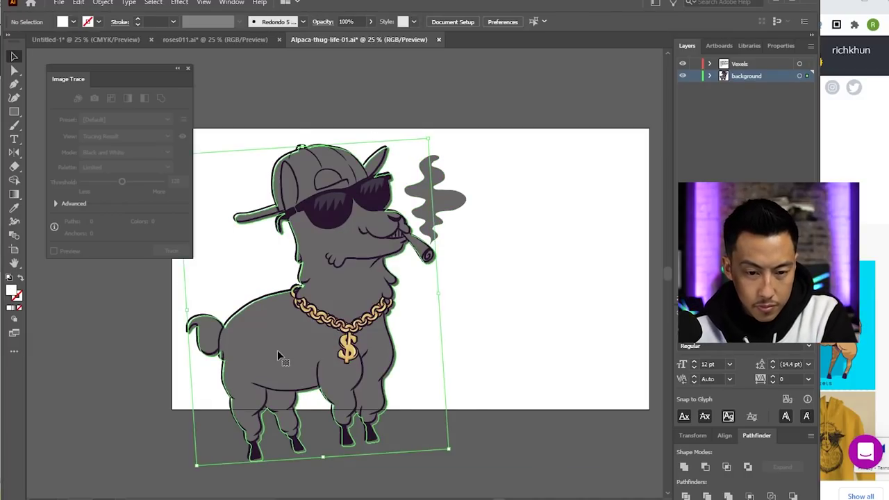
pyautogui.press('Delete')
pyautogui.click(245, 412)
pyautogui.press('Delete')
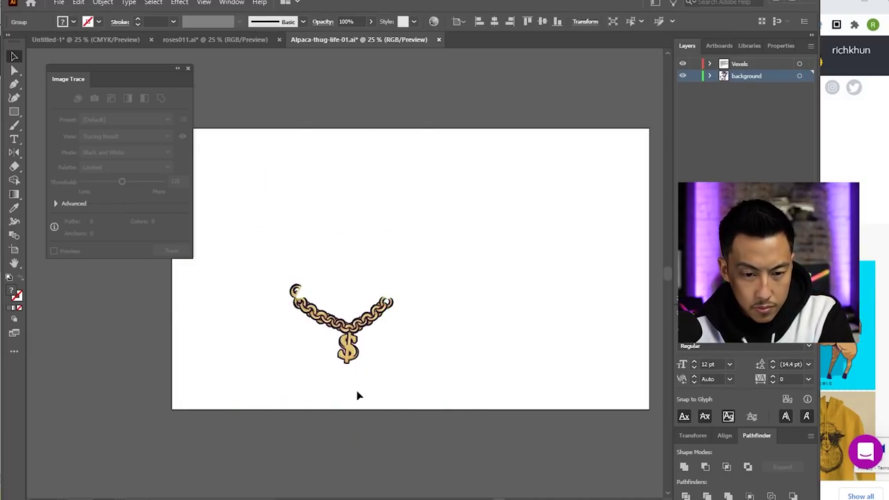
# Copy the gold chain into Untitled-1 in place of the rose lettering artwork, and move it below the artboard
pyautogui.hotkey('ctrl', 'a')
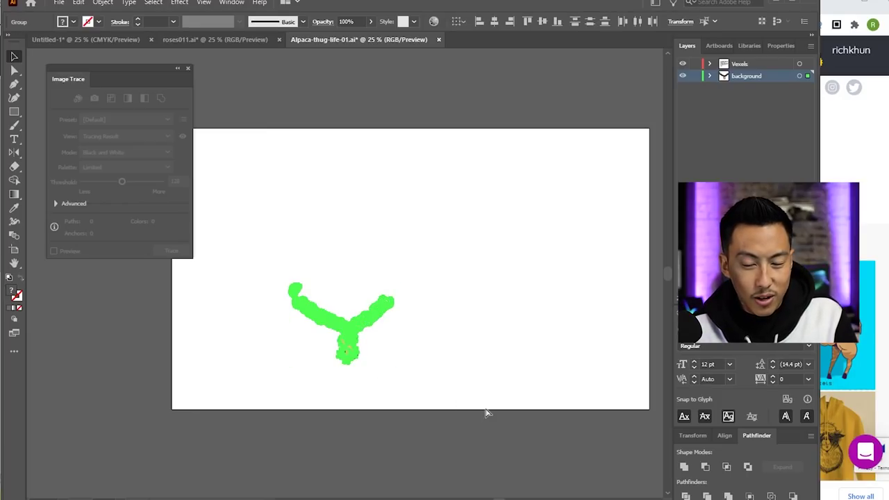
pyautogui.click(209, 40)
pyautogui.click(83, 40)
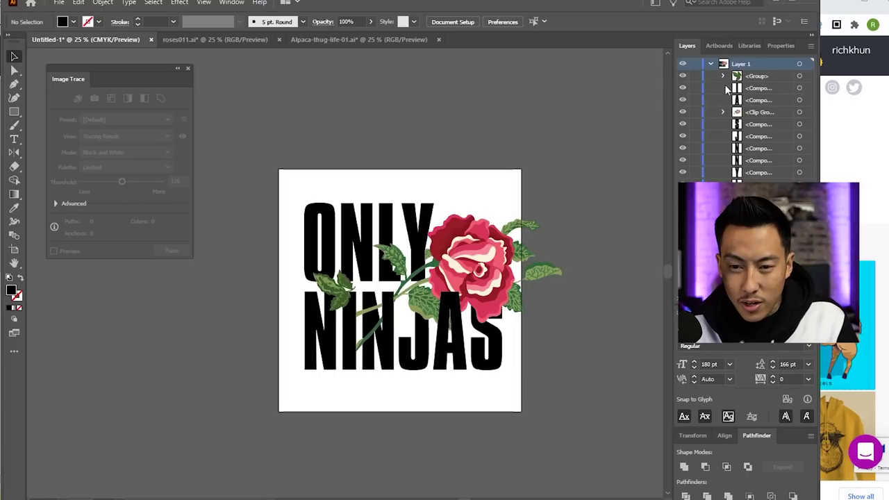
pyautogui.moveTo(548, 241); pyautogui.dragTo(214, 434)
pyautogui.press('Delete')
pyautogui.hotkey('ctrl', 'v')
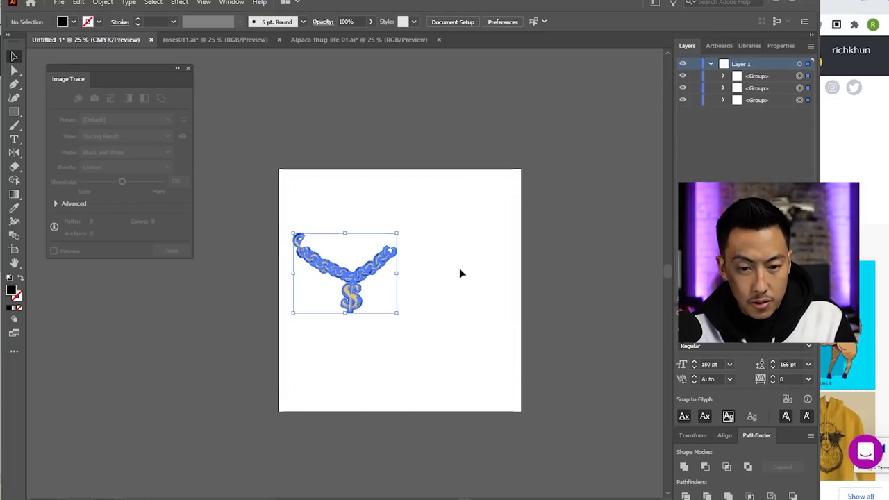
pyautogui.moveTo(361, 272); pyautogui.dragTo(386, 450)
pyautogui.click(462, 331)
# Add the text ONLY NINJAS on two lines, enlarge it to about 356 pt and position it to fill the artboard
pyautogui.press('t')
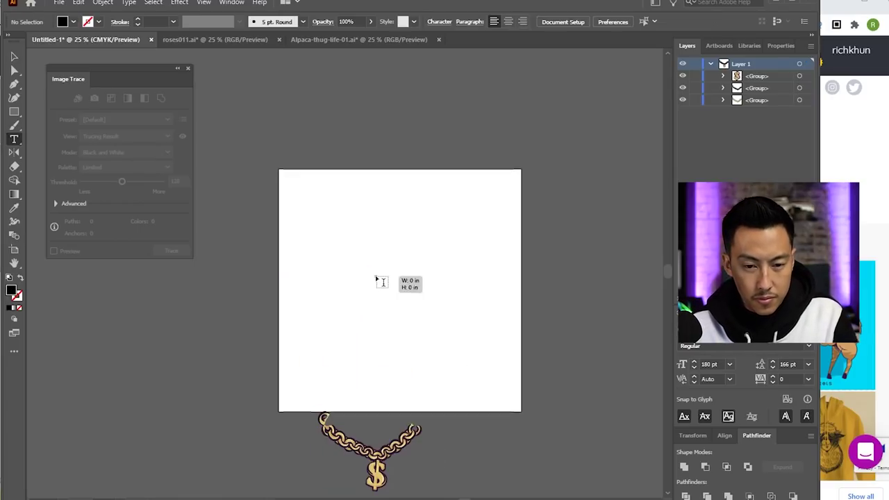
pyautogui.click(378, 279)
pyautogui.write('ONLY')
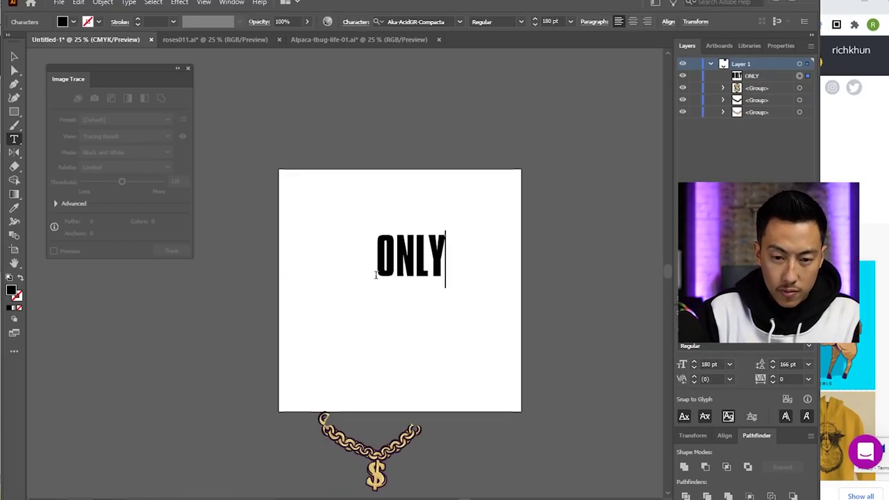
pyautogui.write(' NINJAS')
pyautogui.hotkey('ctrl', 'a')
pyautogui.click(14, 56)
pyautogui.moveTo(484, 230); pyautogui.dragTo(601, 129)
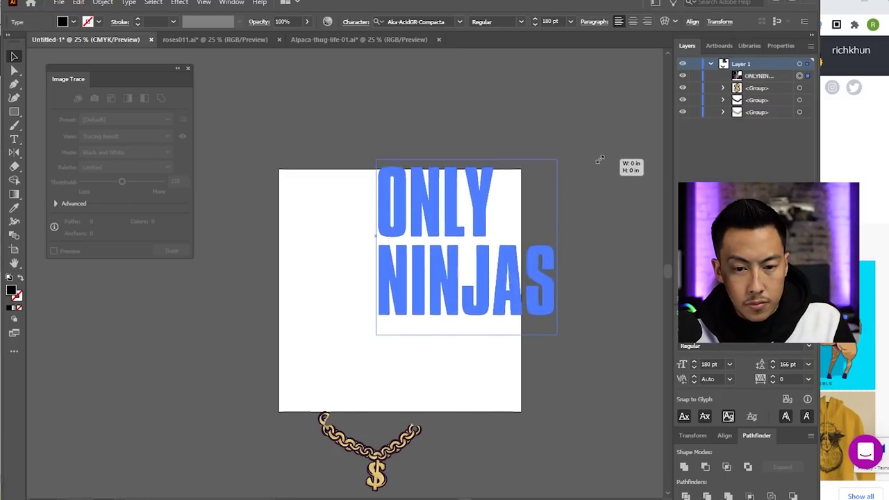
pyautogui.moveTo(496, 209); pyautogui.dragTo(415, 266)
# Enlarge the gold chain, place it across the ONLY NINJAS lettering, bring it to the front and clear the selection
pyautogui.moveTo(464, 408); pyautogui.dragTo(307, 491)
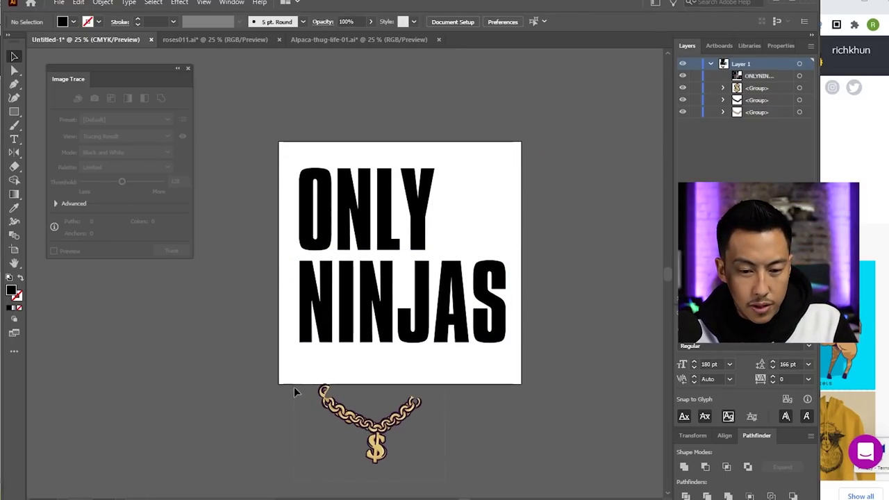
pyautogui.moveTo(422, 382); pyautogui.dragTo(520, 332)
pyautogui.moveTo(410, 407); pyautogui.dragTo(401, 281)
pyautogui.rightClick(401, 281)
pyautogui.moveTo(484, 409)
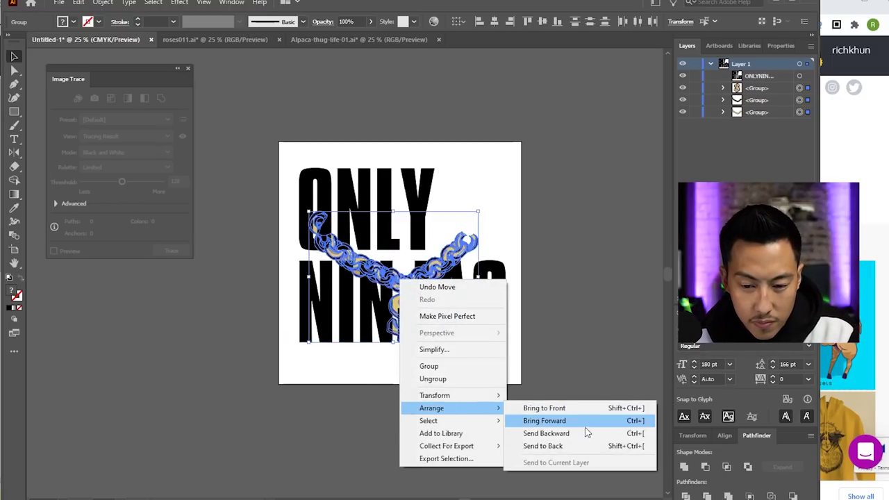
pyautogui.click(544, 407)
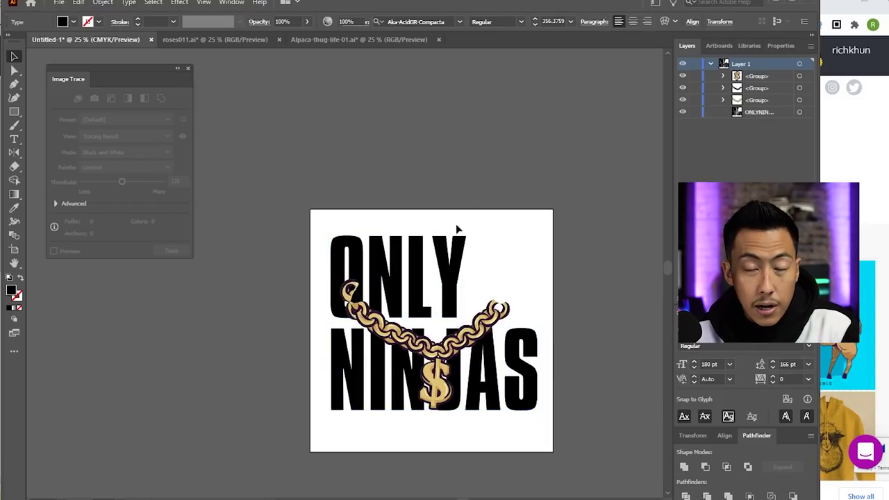
pyautogui.click(457, 230)
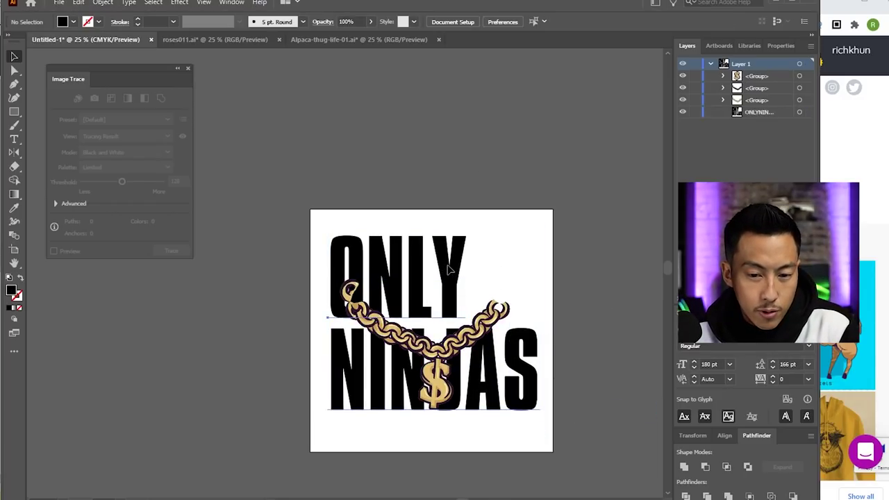
# Convert the ONLY NINJAS text to outlines
pyautogui.click(448, 269)
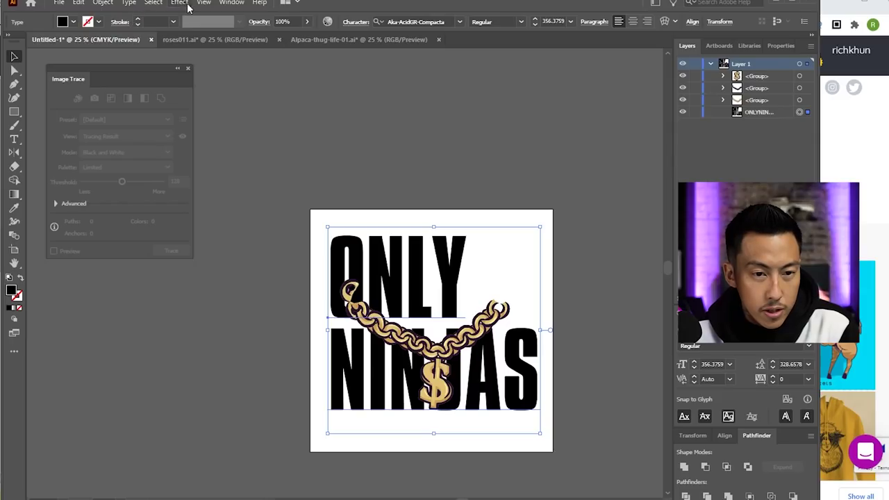
pyautogui.hotkey('shift', 'ctrl', 'o')
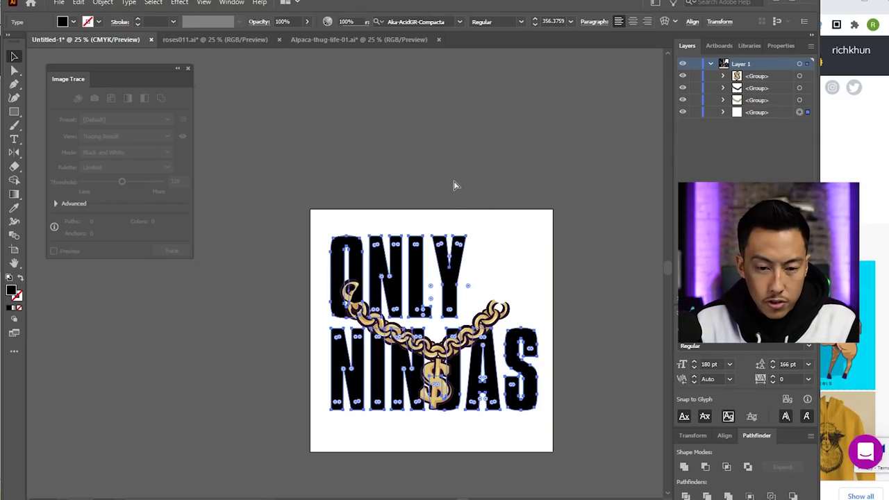
pyautogui.scroll(5, 462, 229)
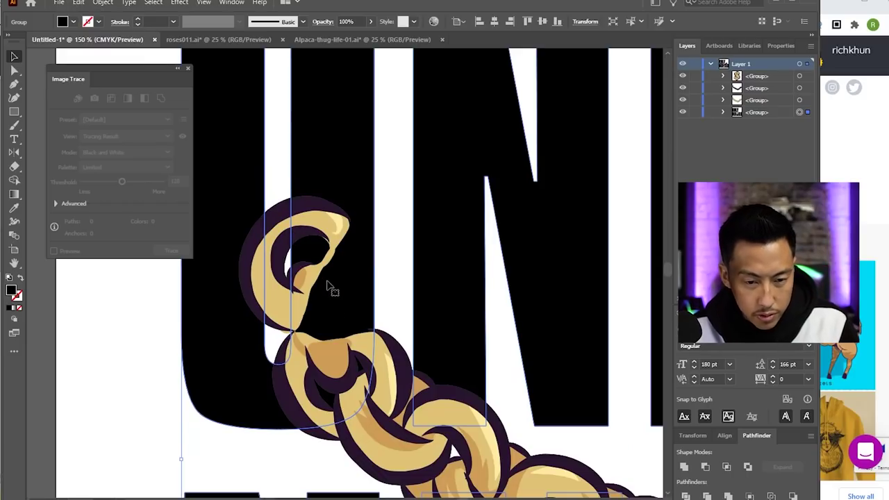
# Group the chain pieces and nudge the grouped chain slightly left over the O of ONLY
pyautogui.press('a')
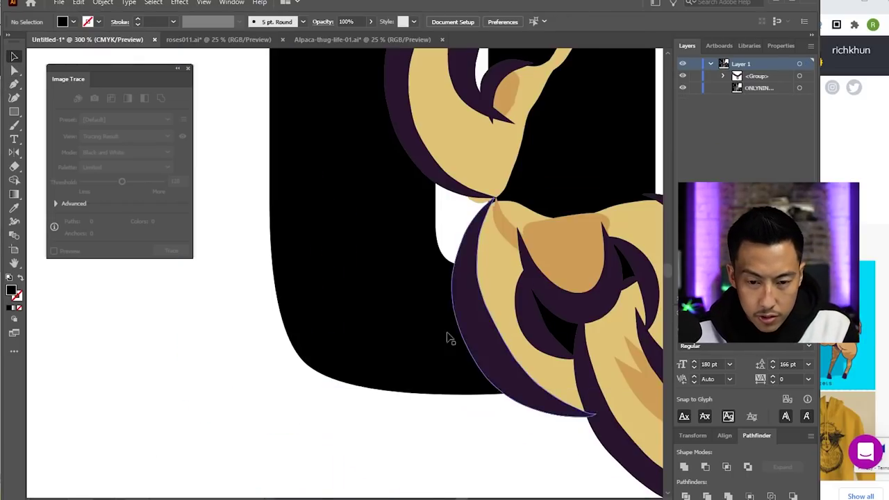
pyautogui.scroll(-3, 447, 334)
pyautogui.click(533, 372)
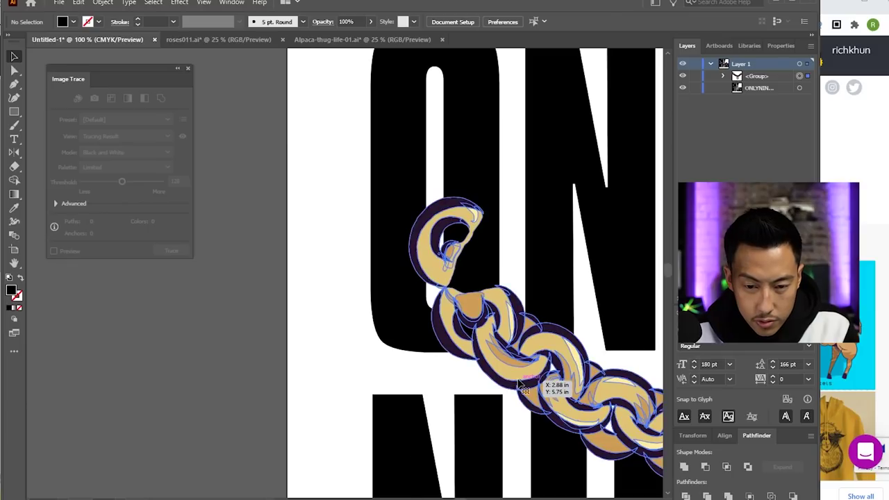
pyautogui.scroll(1, 533, 372)
pyautogui.scroll(1, 533, 375)
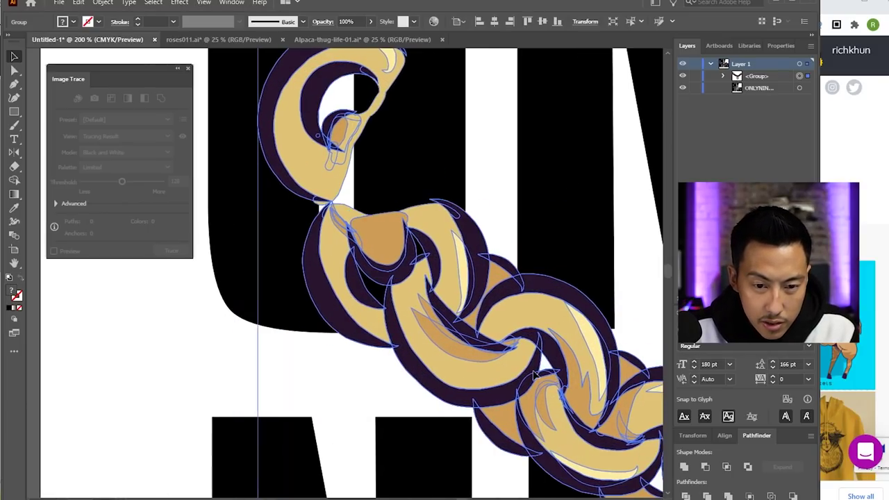
pyautogui.press('Left')
pyautogui.press('Left')
pyautogui.press('Left')
pyautogui.press('Left')
pyautogui.press('Left')
pyautogui.press('Left')
pyautogui.press('Left')
pyautogui.press('Left')
pyautogui.press('Left')
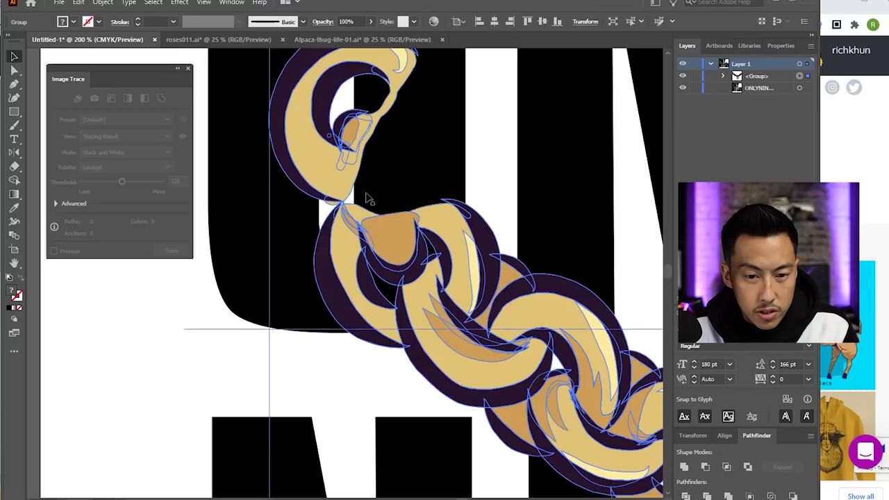
# With the chain deselected, start a Pen path along the inner edge of the O's right stroke, spanning the chain's first link
pyautogui.scroll(2, 368, 249)
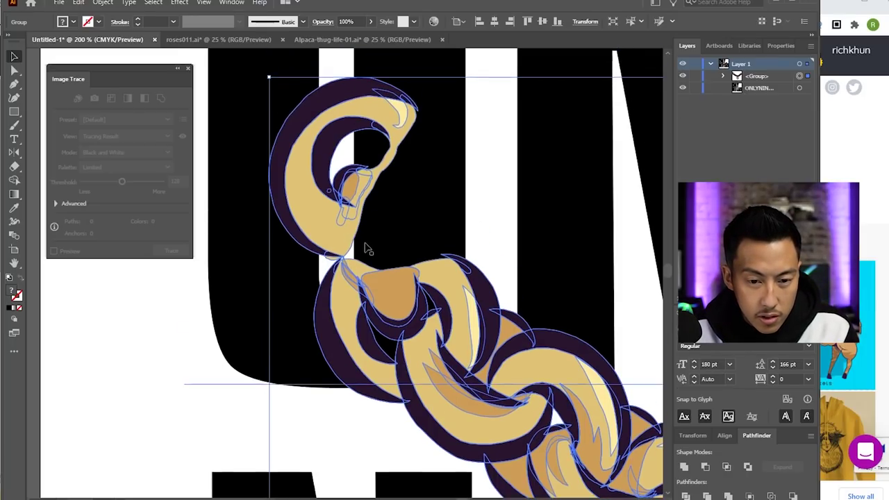
pyautogui.scroll(2, 358, 254)
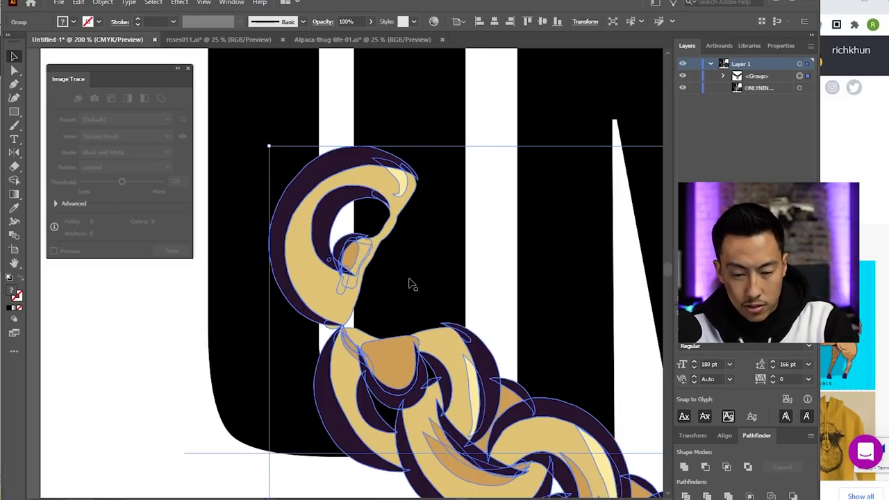
pyautogui.hotkey('ctrl', 'shift', 'a')
pyautogui.press('p')
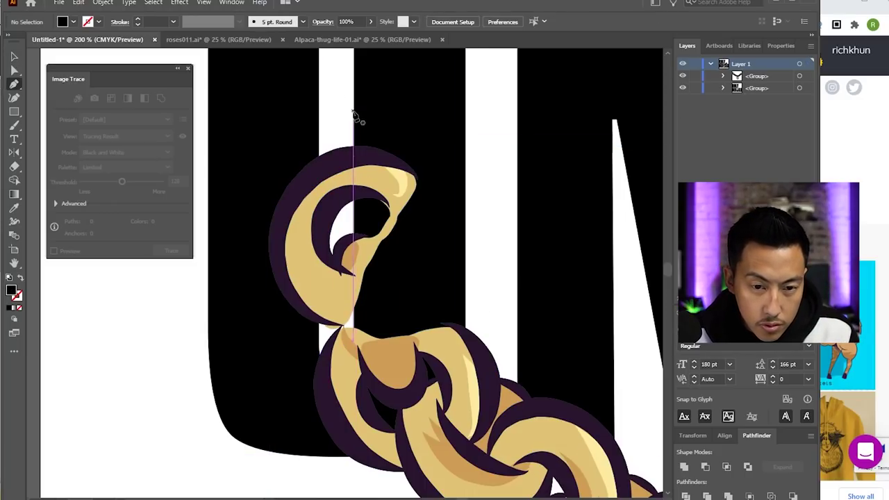
pyautogui.scroll(4, 361, 234)
pyautogui.scroll(-2, 351, 423)
pyautogui.scroll(-1, 351, 446)
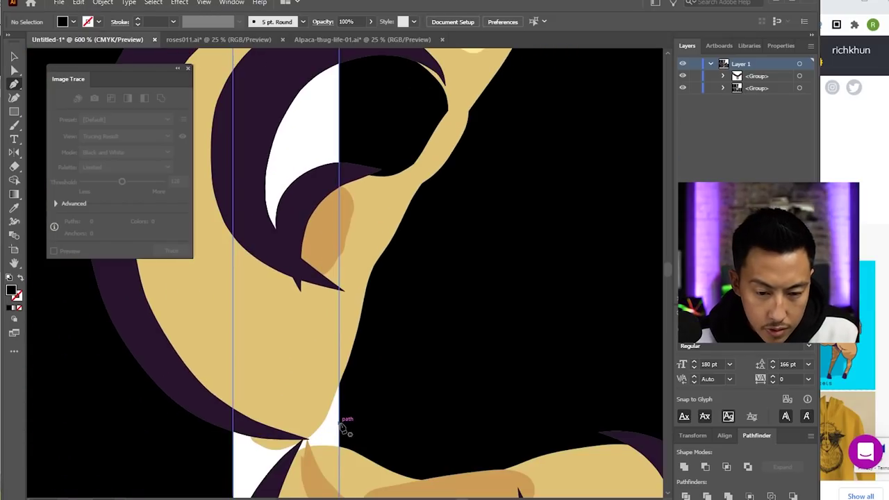
pyautogui.click(341, 420)
pyautogui.scroll(3, 336, 172)
pyautogui.scroll(5, 337, 172)
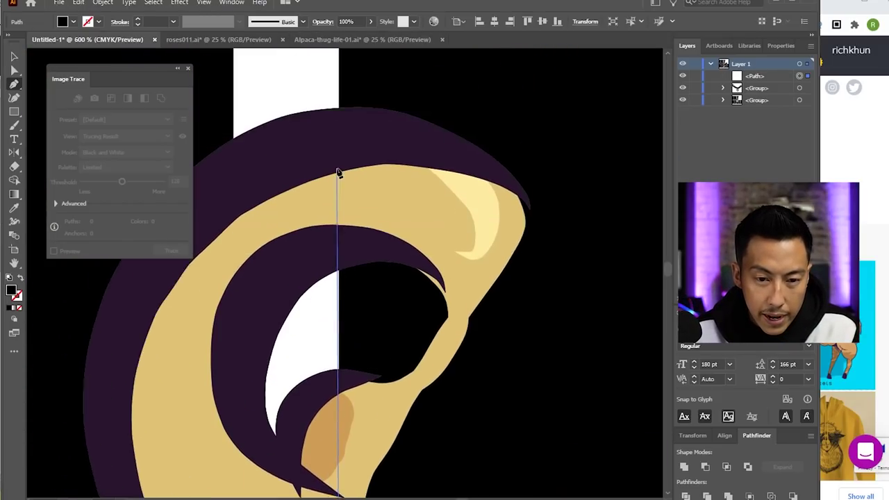
pyautogui.click(339, 119)
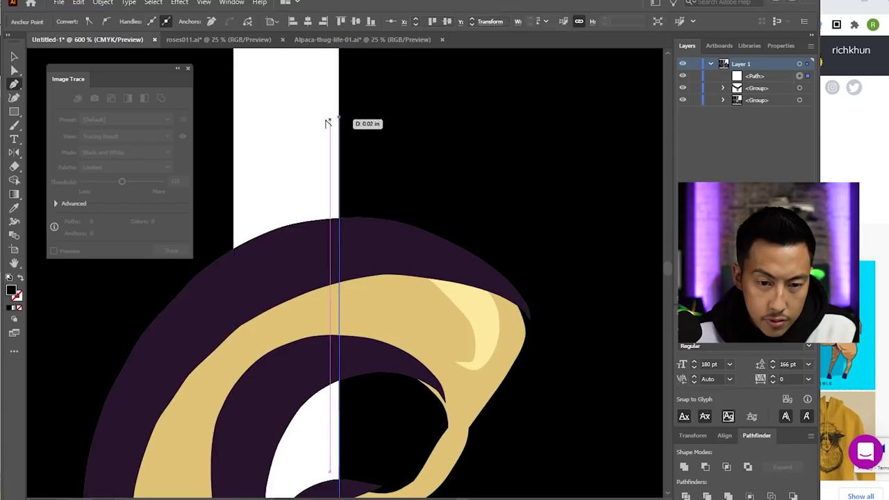
# Continue the Pen path around the rest of the chain, leaving out the part of the first link over the O's right stroke
pyautogui.scroll(-8, 327, 123)
pyautogui.click(278, 96)
pyautogui.click(272, 266)
pyautogui.click(404, 393)
pyautogui.click(404, 392)
pyautogui.click(578, 369)
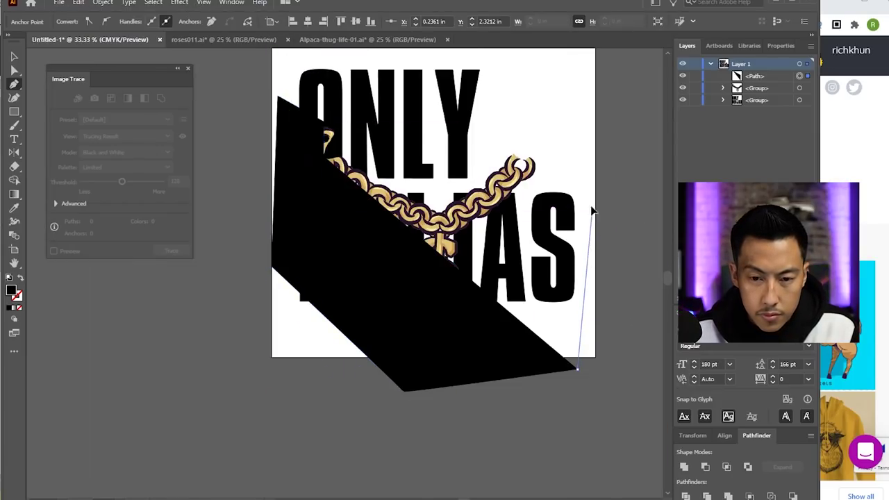
pyautogui.click(591, 208)
pyautogui.click(574, 89)
pyautogui.click(428, 157)
pyautogui.scroll(6, 326, 154)
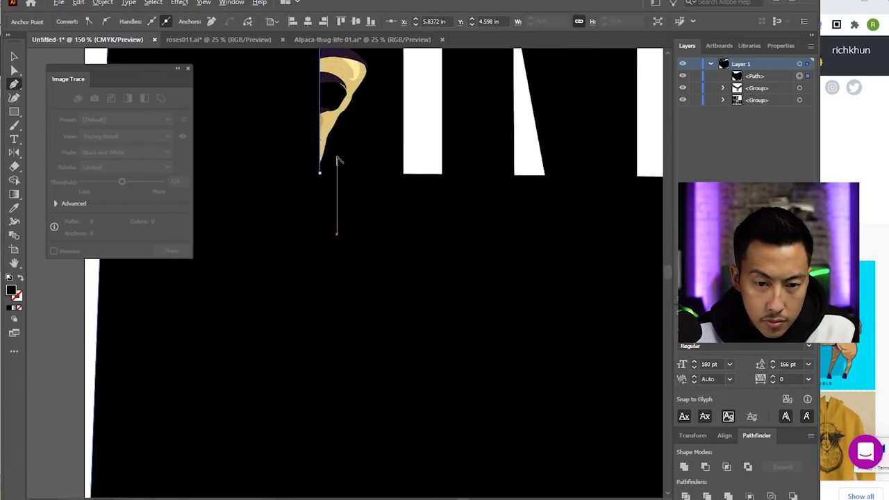
pyautogui.click(302, 191)
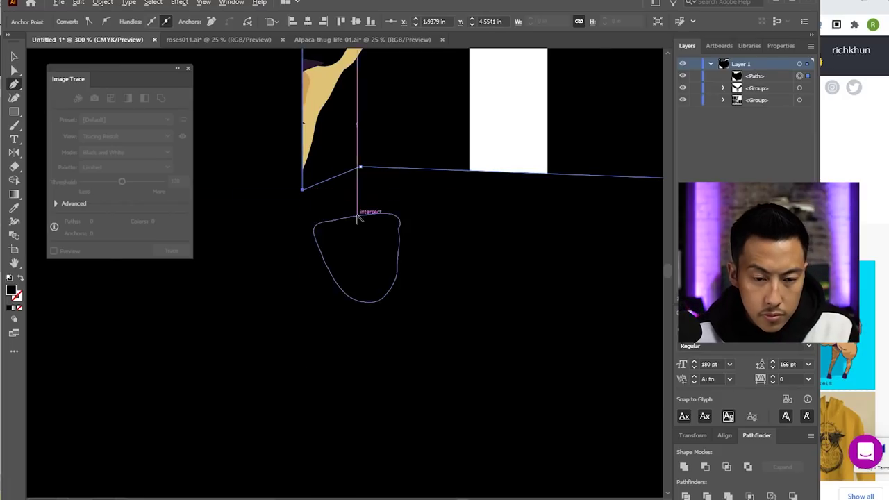
# Use the closed path as a clipping mask on the chain group and clear the selection
pyautogui.scroll(-5, 357, 215)
pyautogui.press('v')
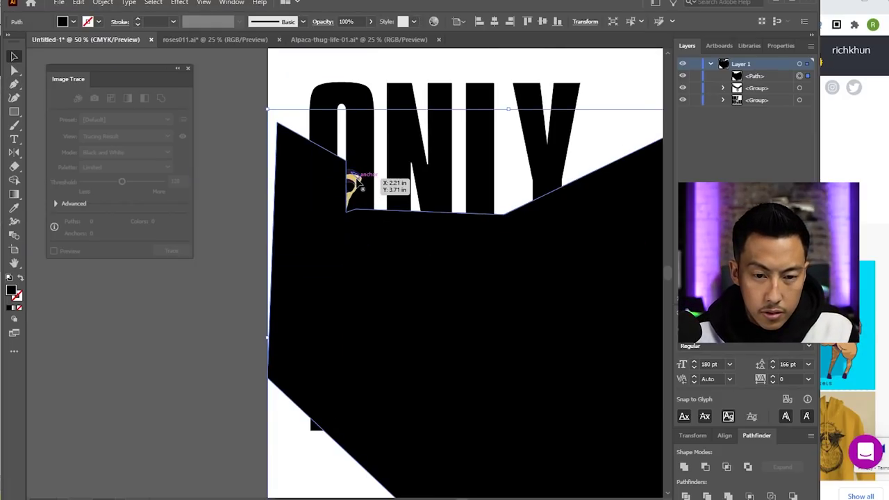
pyautogui.keyDown('shift'); pyautogui.click(353, 182); pyautogui.keyUp('shift')
pyautogui.click(94, 3)
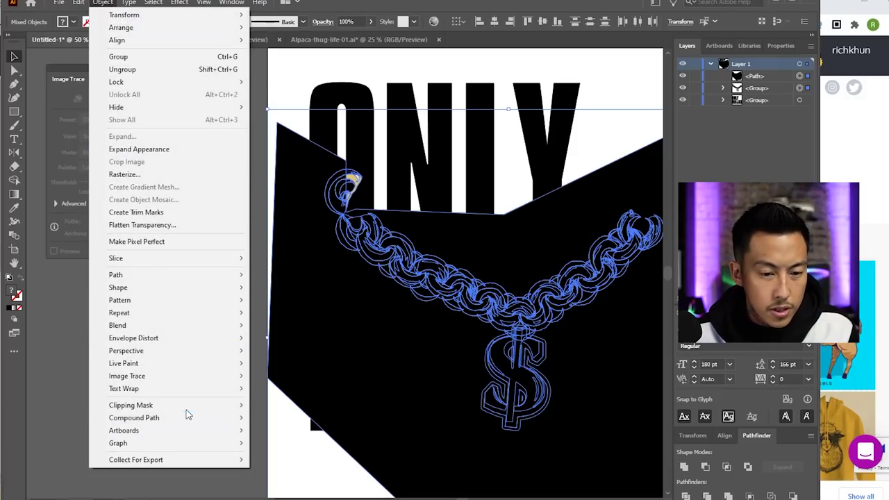
pyautogui.moveTo(209, 405)
pyautogui.click(306, 407)
pyautogui.click(172, 361)
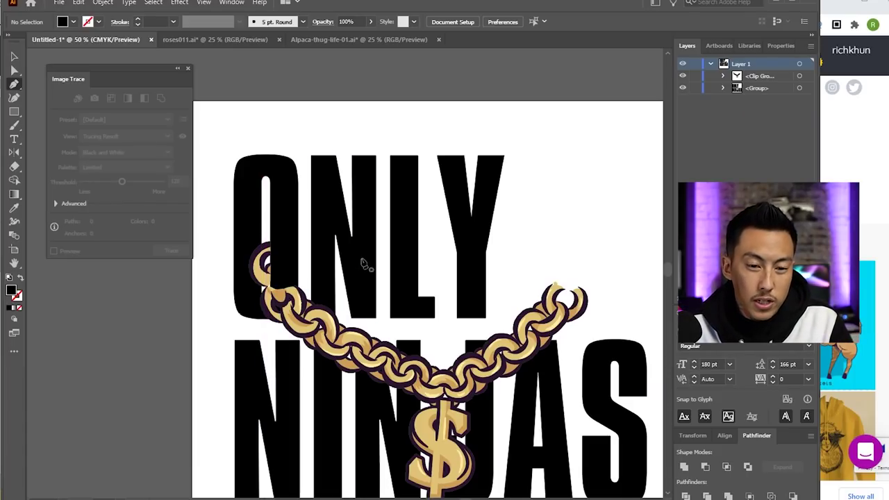
# Start a new Pen path down the right stem of the second N in NINJAS and across it below the chain
pyautogui.scroll(-1, 331, 316)
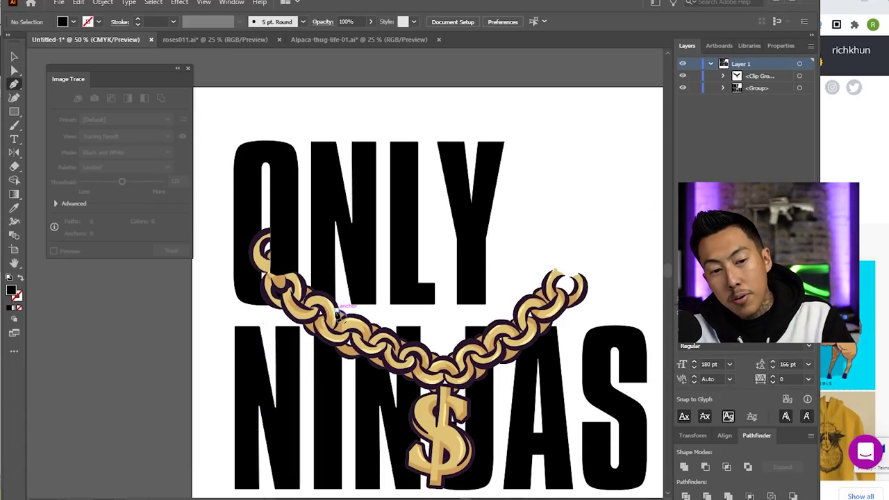
pyautogui.scroll(-2, 338, 312)
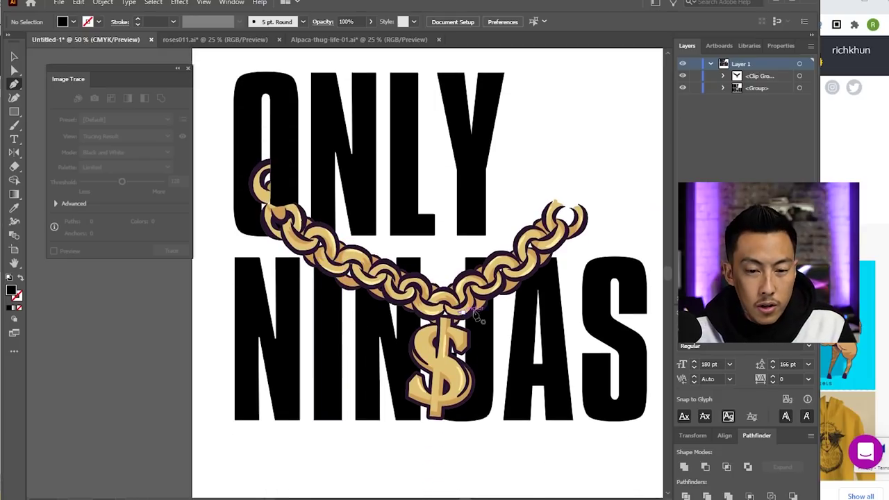
pyautogui.scroll(3, 504, 316)
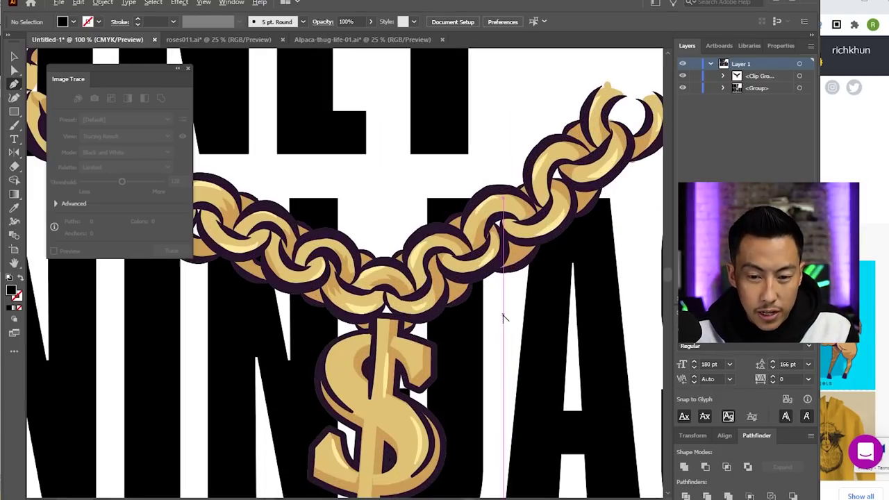
pyautogui.click(290, 214)
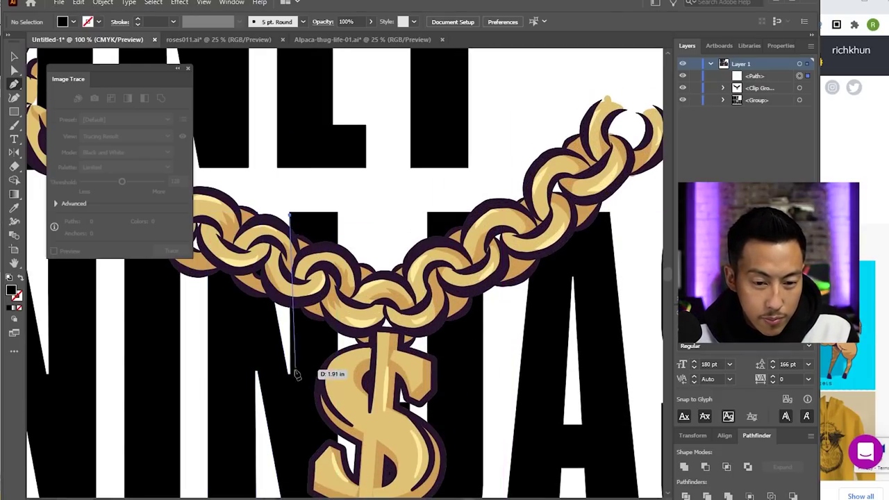
pyautogui.click(291, 343)
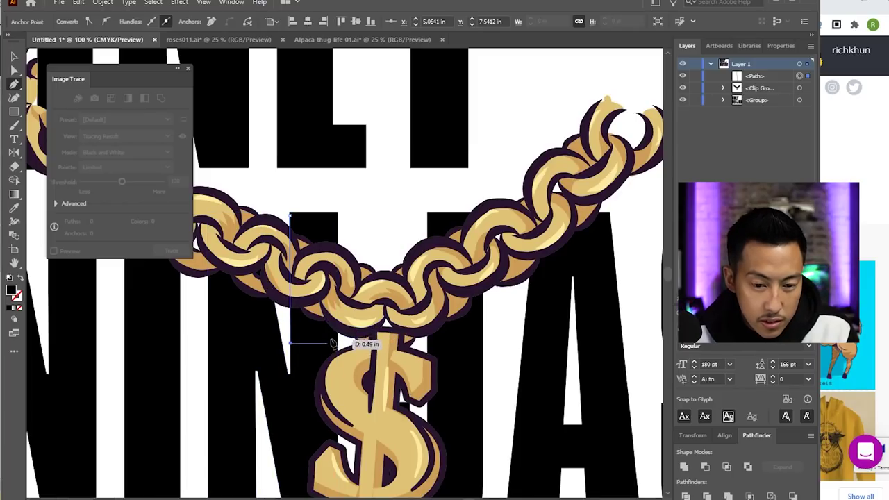
pyautogui.click(339, 341)
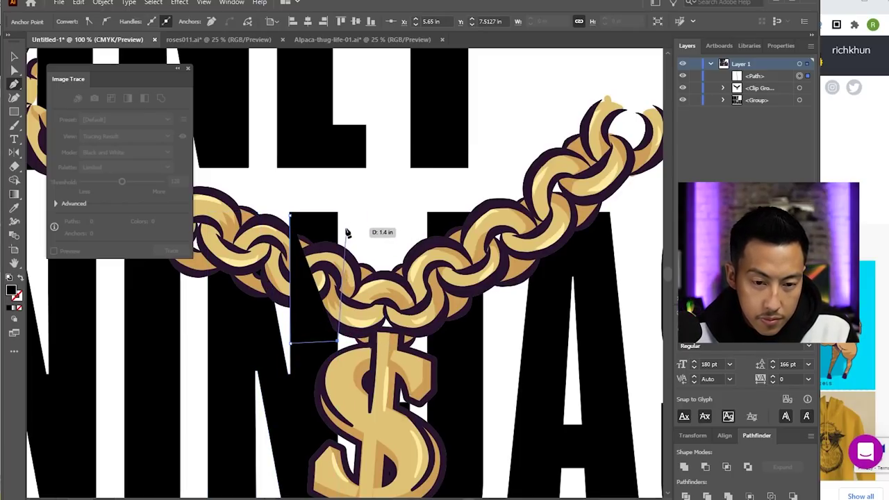
# Extend the path widely around the remaining chain and close it at the N stem's upper corner, leaving the stem area outside
pyautogui.scroll(-5, 340, 235)
pyautogui.click(417, 172)
pyautogui.click(490, 186)
pyautogui.click(455, 320)
pyautogui.click(314, 336)
pyautogui.click(209, 293)
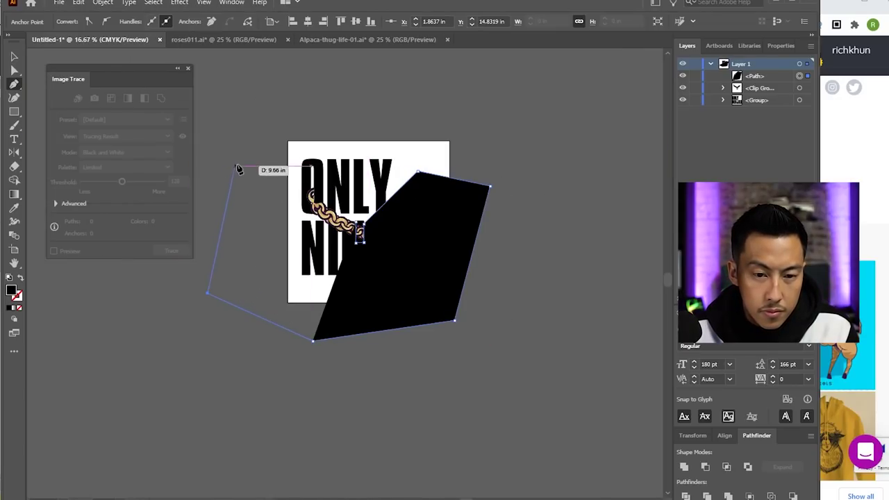
pyautogui.click(242, 162)
pyautogui.click(298, 137)
pyautogui.scroll(3, 351, 232)
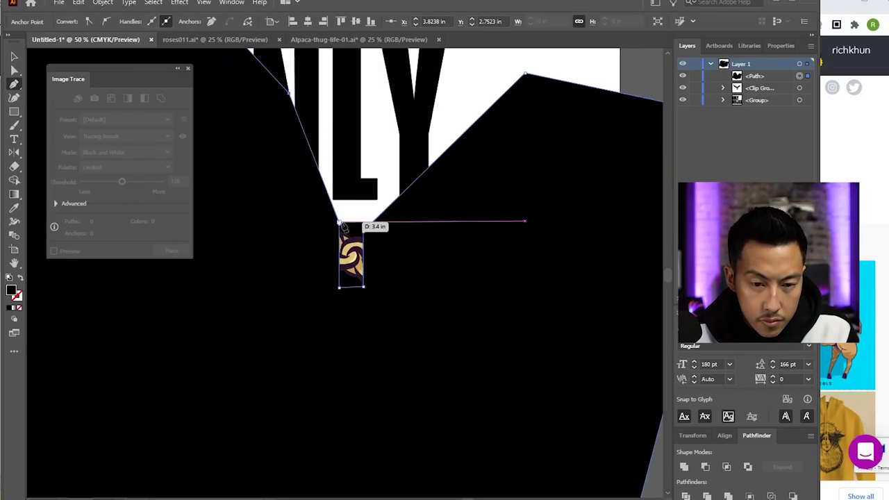
pyautogui.click(339, 223)
# Make a clipping mask from the new path and the clipped chain, then clear the selection
pyautogui.press('v')
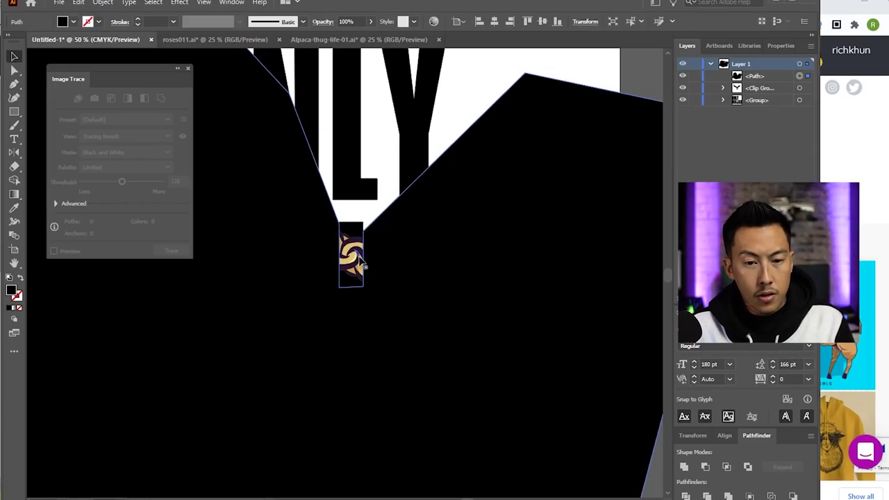
pyautogui.keyDown('shift'); pyautogui.click(352, 263); pyautogui.keyUp('shift')
pyautogui.click(102, 3)
pyautogui.moveTo(165, 405)
pyautogui.click(268, 404)
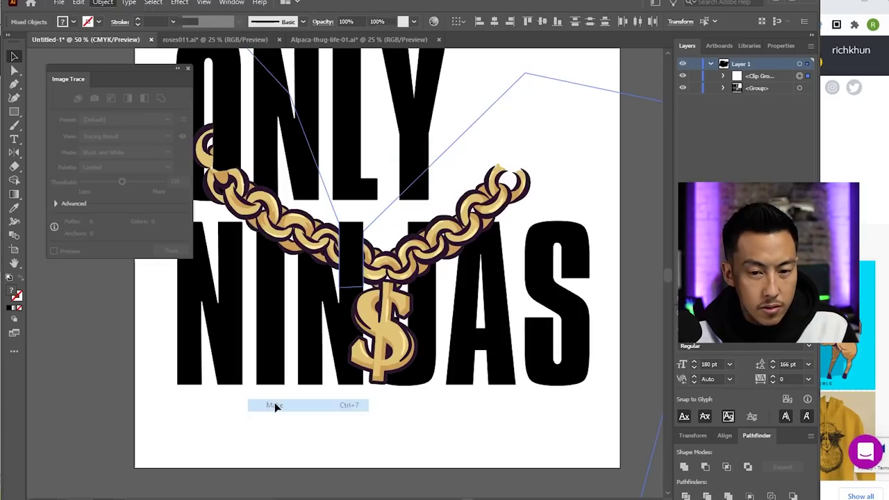
pyautogui.scroll(-2, 505, 295)
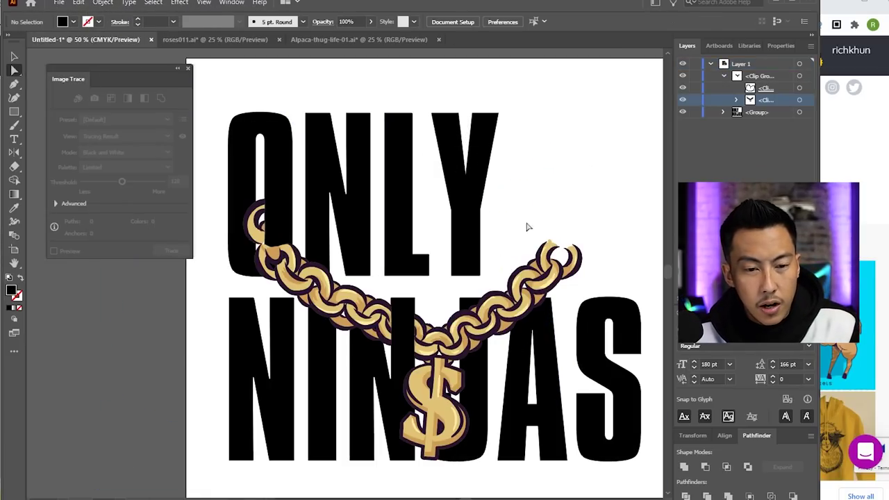
pyautogui.scroll(-1, 559, 215)
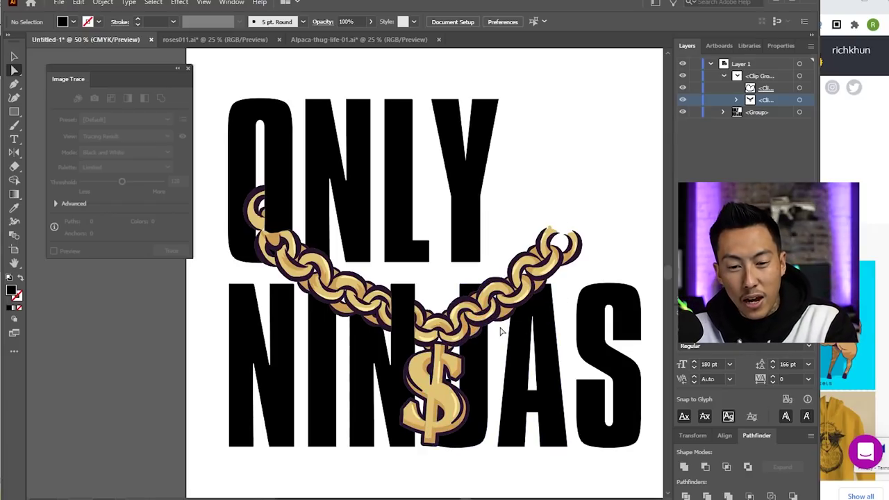
pyautogui.scroll(-1, 580, 323)
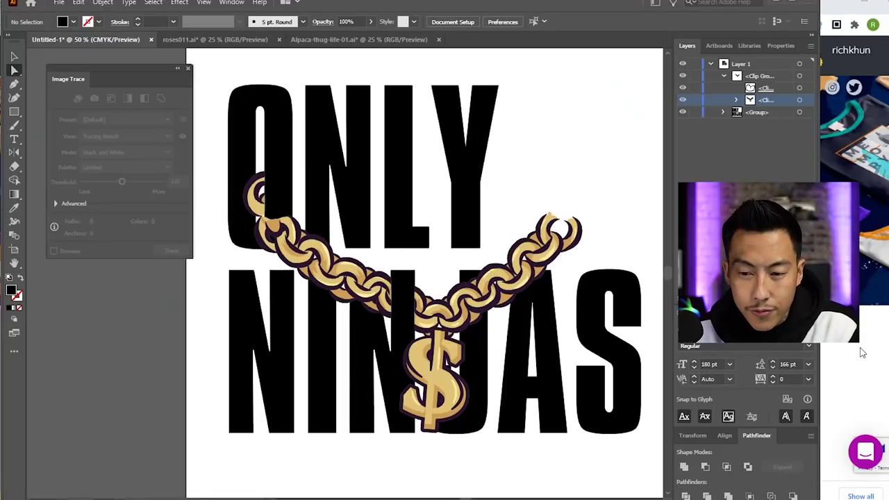
# Switch to the Vexels site in the browser and download the zoom text scalable T-shirt PSD
pyautogui.click(863, 351)
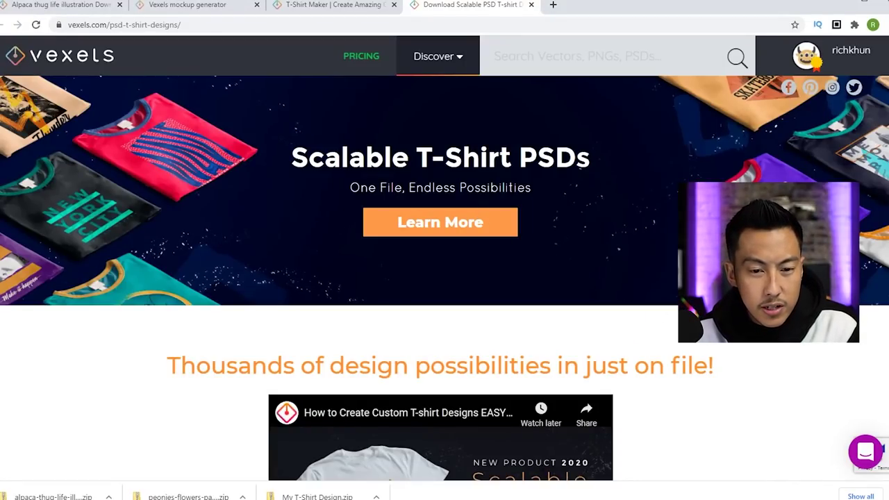
pyautogui.scroll(-8, 411, 276)
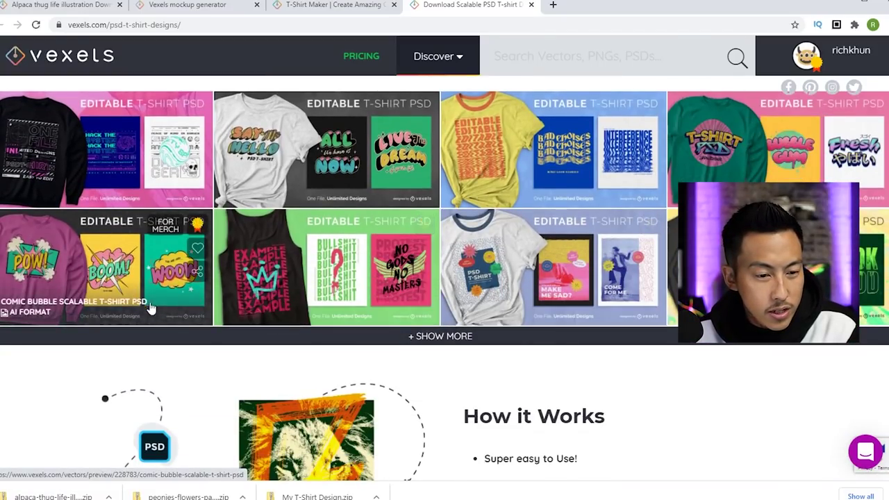
pyautogui.scroll(2, 176, 297)
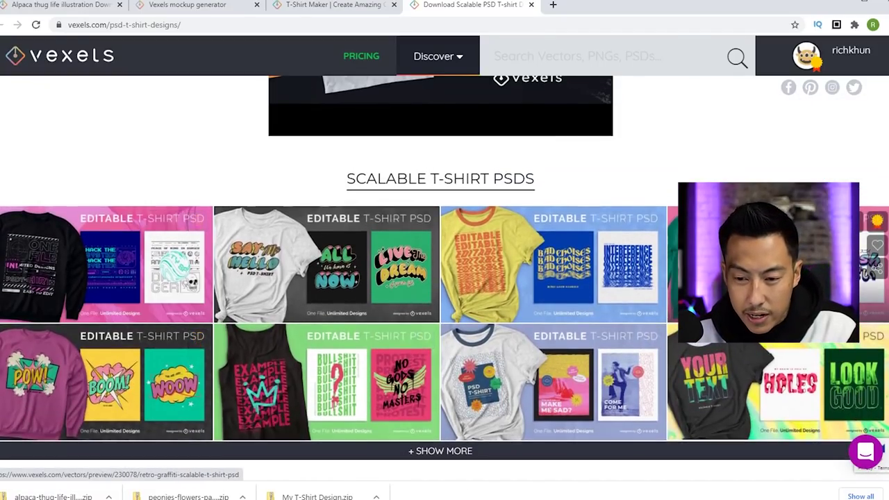
pyautogui.scroll(-2, 175, 297)
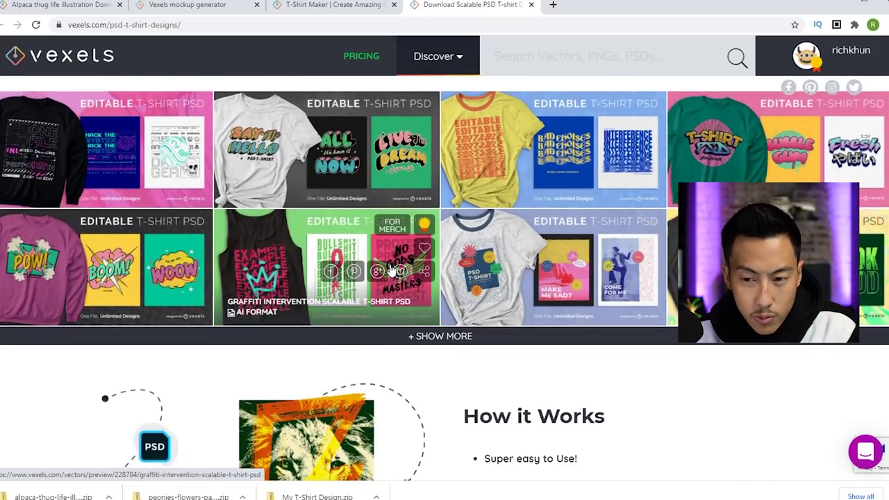
pyautogui.click(361, 198)
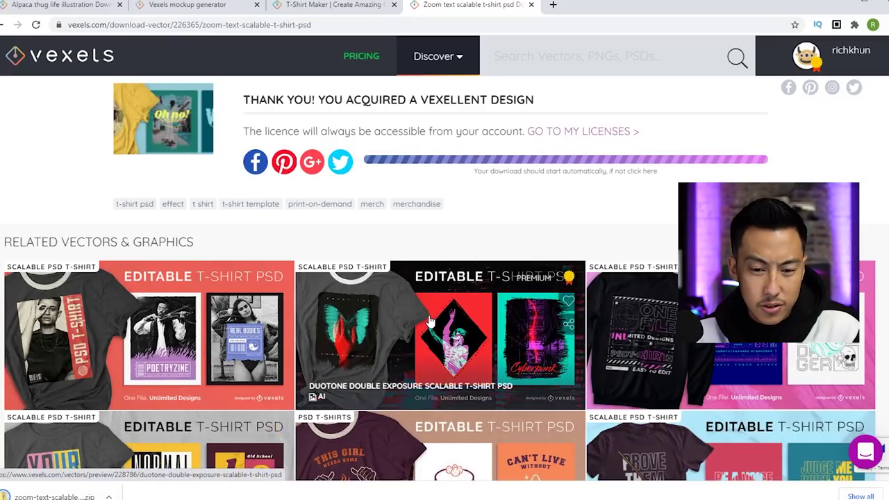
# Browse the related scalable T-shirt PSD designs on the download page
pyautogui.scroll(-3, 365, 375)
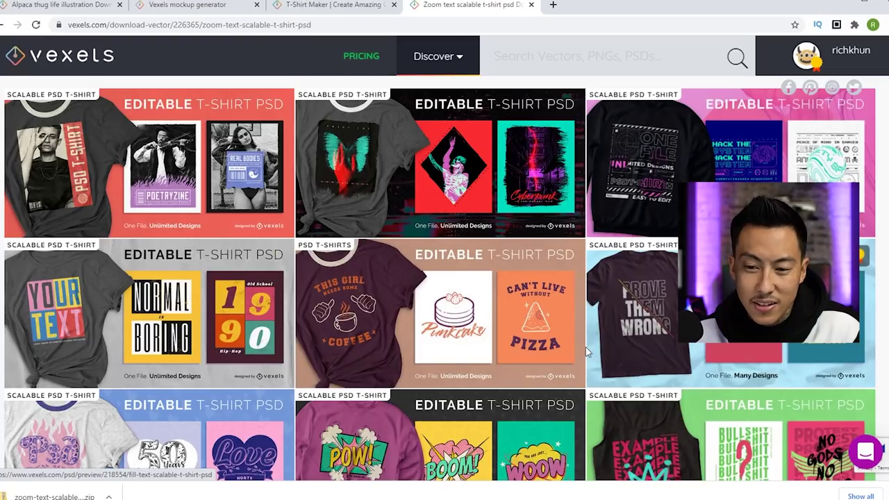
pyautogui.scroll(-4, 605, 300)
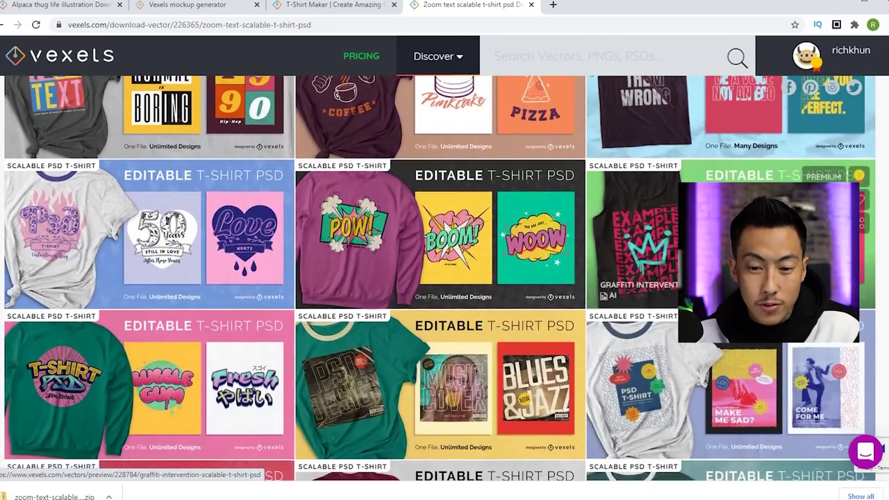
pyautogui.scroll(-4, 605, 301)
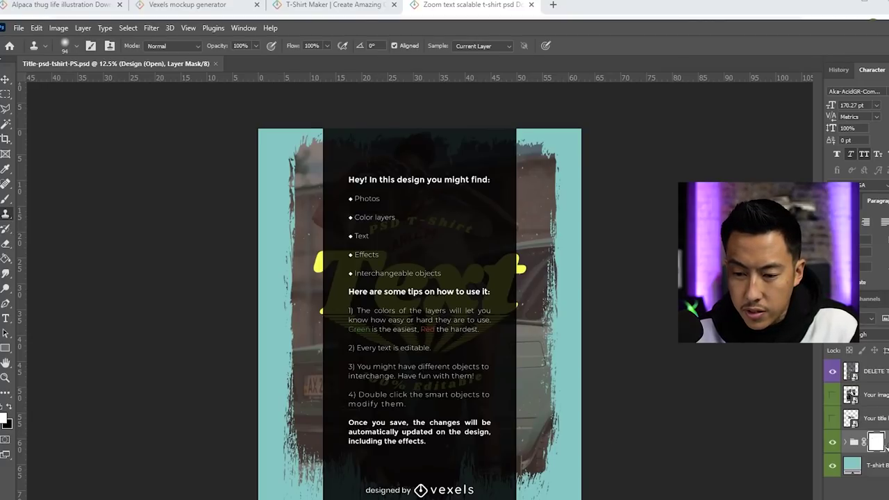
# Hide the instruction overlay layer marked for deletion so the T-shirt artwork is uncovered
pyautogui.click(864, 403)
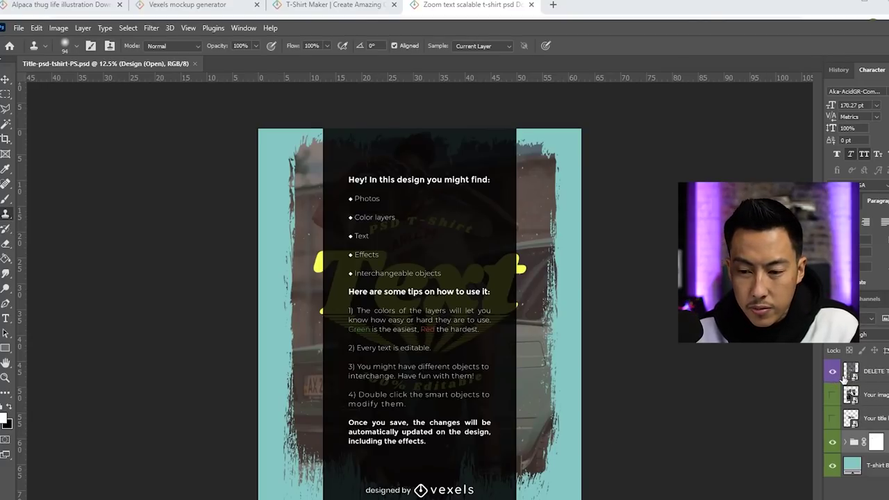
pyautogui.click(885, 376)
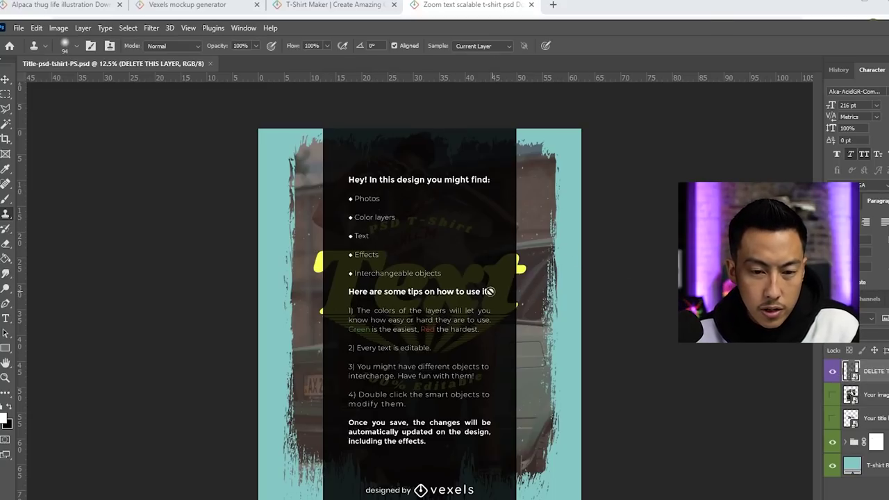
pyautogui.click(832, 393)
pyautogui.click(832, 373)
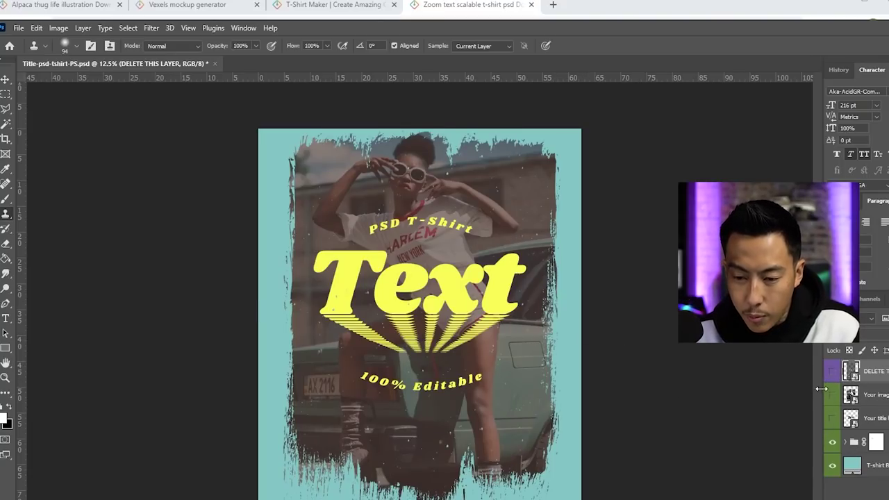
# Open the contents of the title placeholder smart object for editing
pyautogui.click(874, 403)
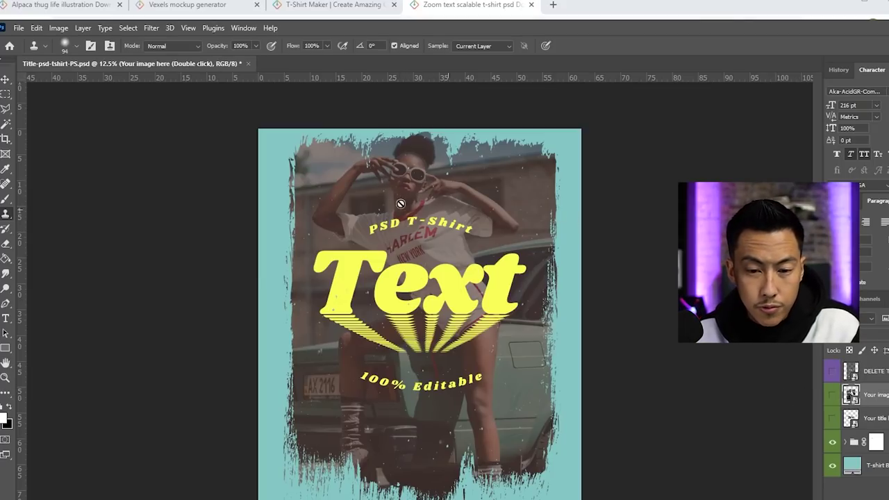
pyautogui.click(833, 396)
pyautogui.click(832, 396)
pyautogui.click(851, 420)
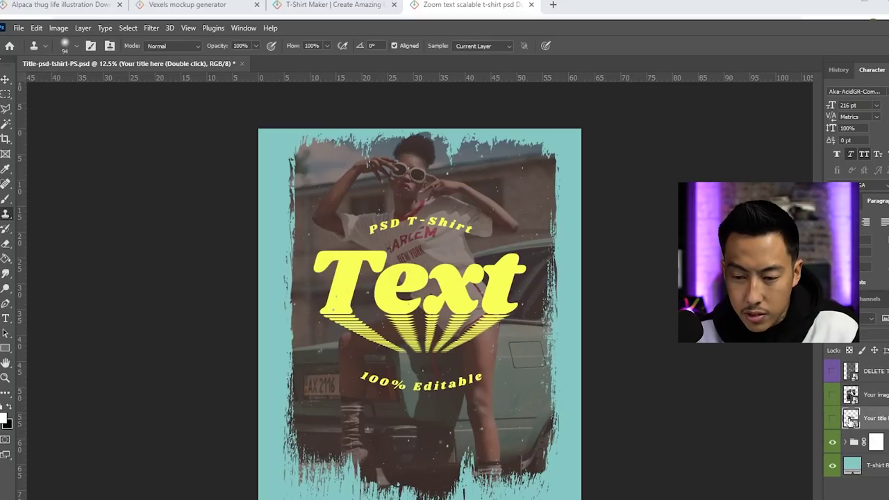
pyautogui.doubleClick(851, 419)
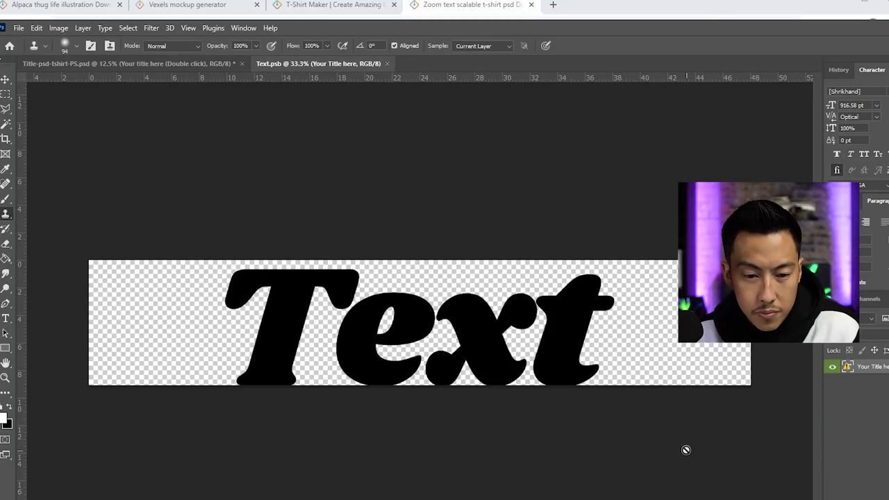
# Replace the title text's missing font and set the word in Cooper Std Black
pyautogui.press('t')
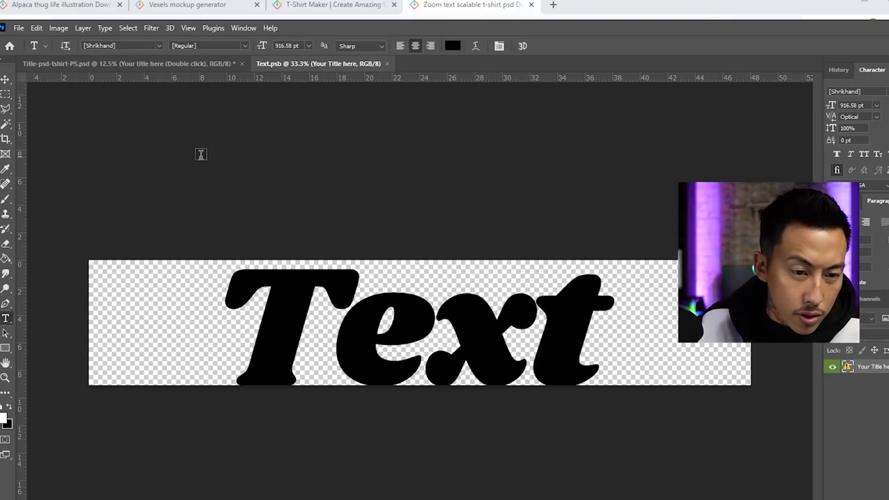
pyautogui.click(371, 348)
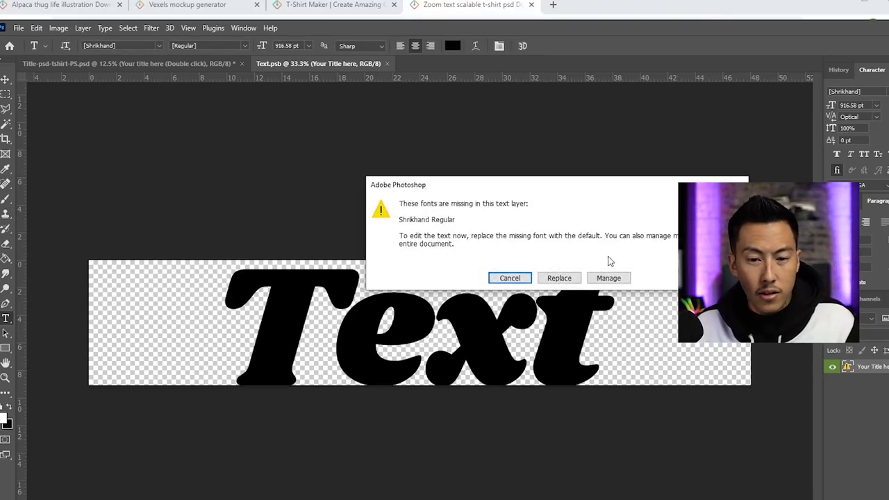
pyautogui.click(559, 277)
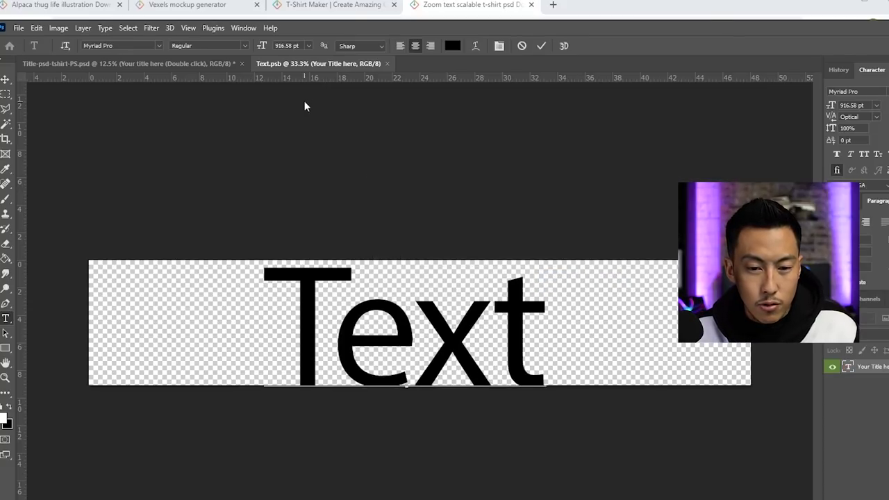
pyautogui.hotkey('ctrl', 'a')
pyautogui.write('cooper')
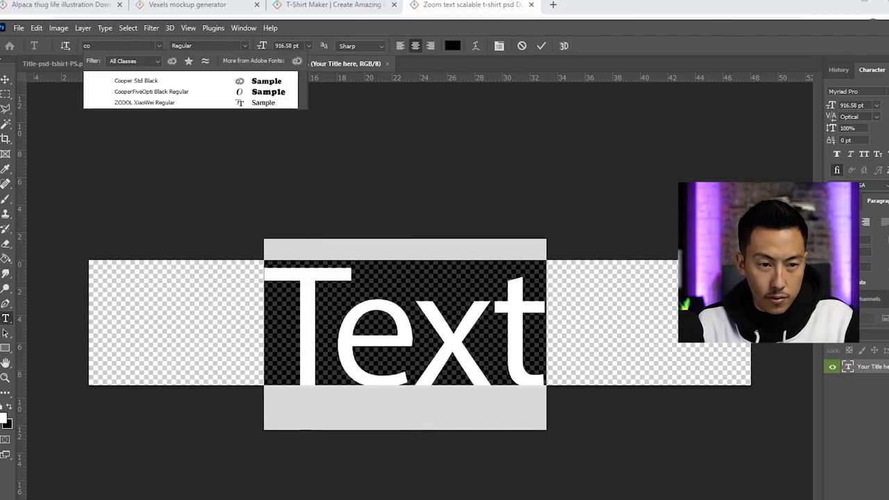
pyautogui.press('Down')
pyautogui.press('Down')
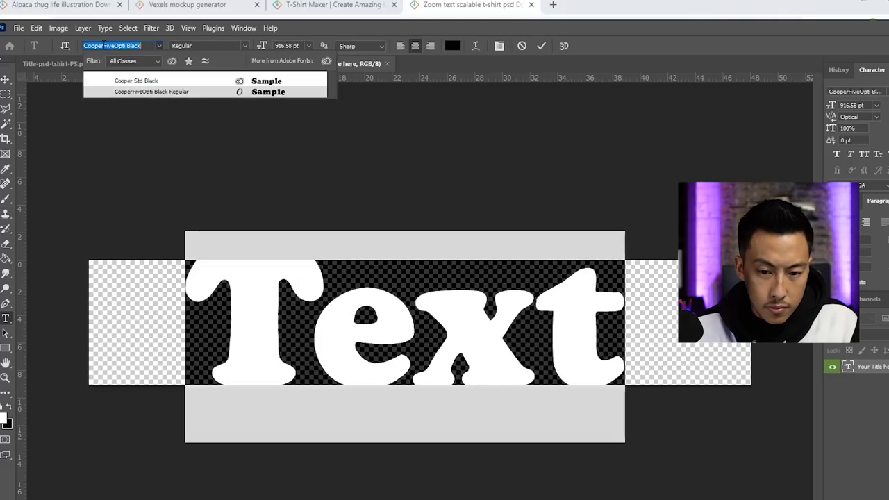
pyautogui.press('Return')
# Change the title text to "onlyninjas" and reduce its size to 553 pt
pyautogui.hotkey('ctrl', 'a')
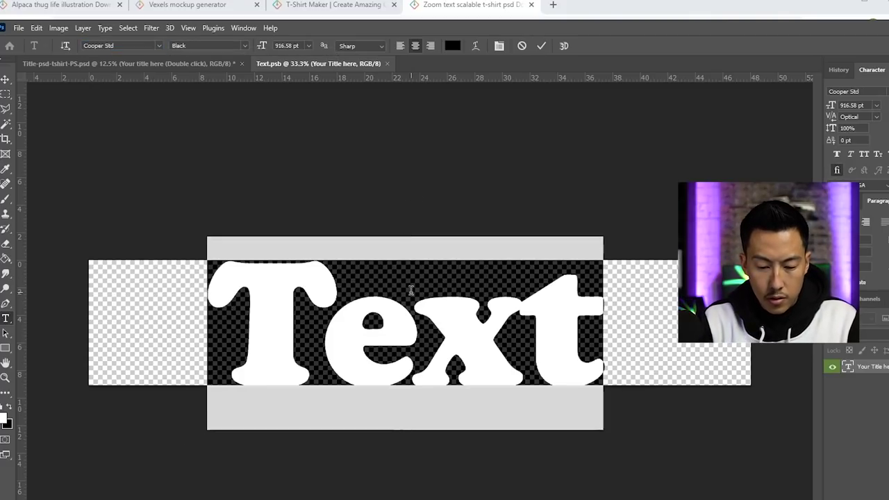
pyautogui.write('onlyninjas')
pyautogui.hotkey('ctrl', 'a')
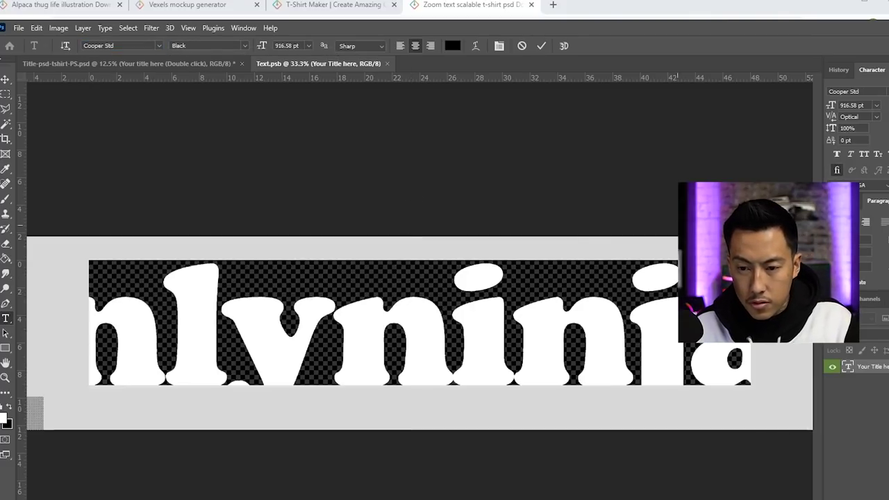
pyautogui.moveTo(832, 105); pyautogui.dragTo(614, 170)
# Center the lettering on its canvas, then save the smart object and return to the T-shirt document
pyautogui.click(5, 79)
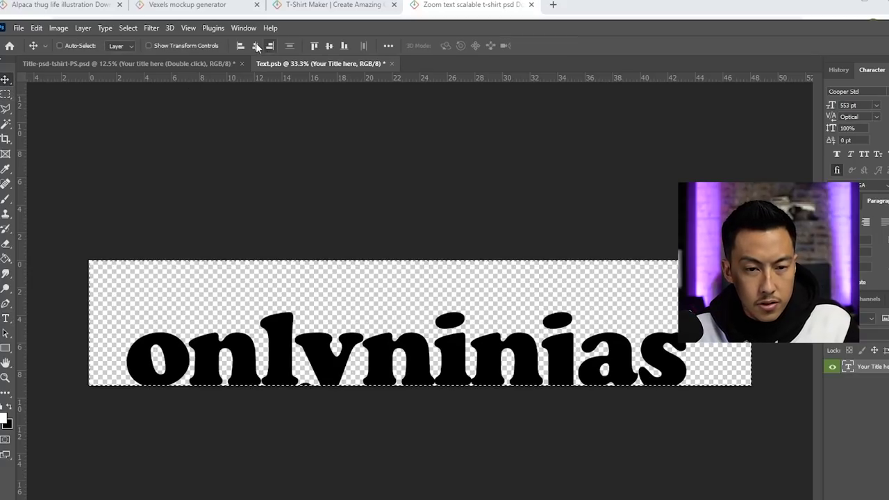
pyautogui.click(329, 46)
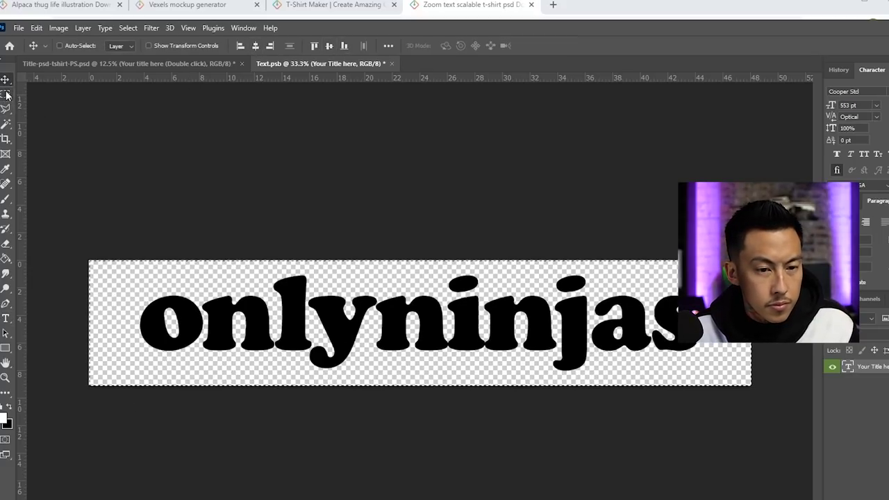
pyautogui.press('m')
pyautogui.hotkey('ctrl', 's')
pyautogui.click(159, 64)
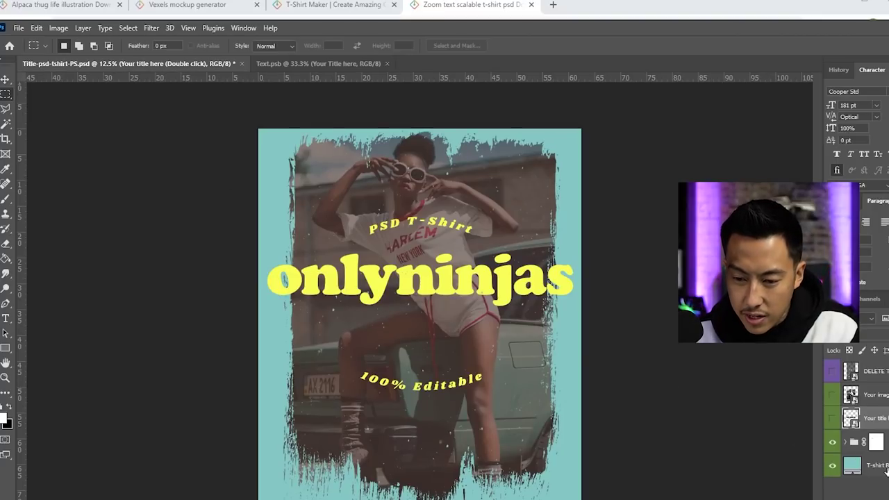
# Expand the Design group and examine its text, title and image layers by toggling their visibility
pyautogui.click(845, 443)
pyautogui.scroll(-3, 845, 448)
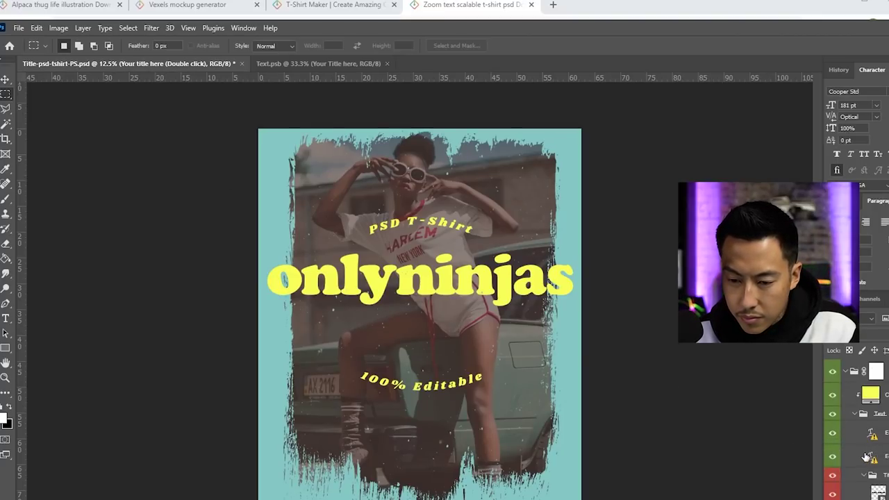
pyautogui.click(833, 422)
pyautogui.click(833, 421)
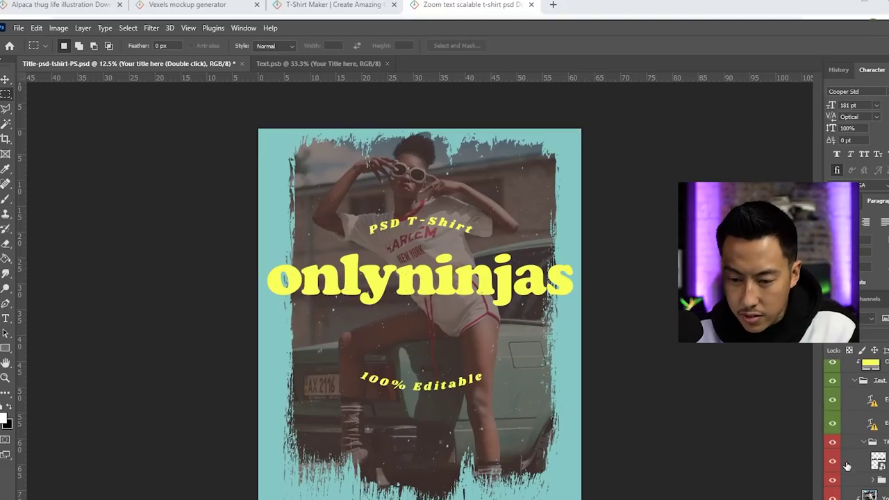
pyautogui.click(832, 497)
pyautogui.click(832, 497)
pyautogui.click(869, 494)
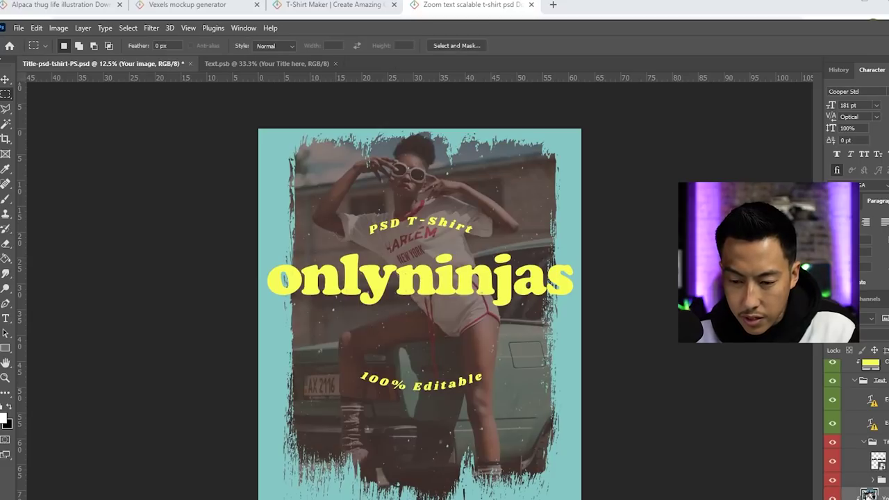
pyautogui.click(834, 464)
pyautogui.click(833, 464)
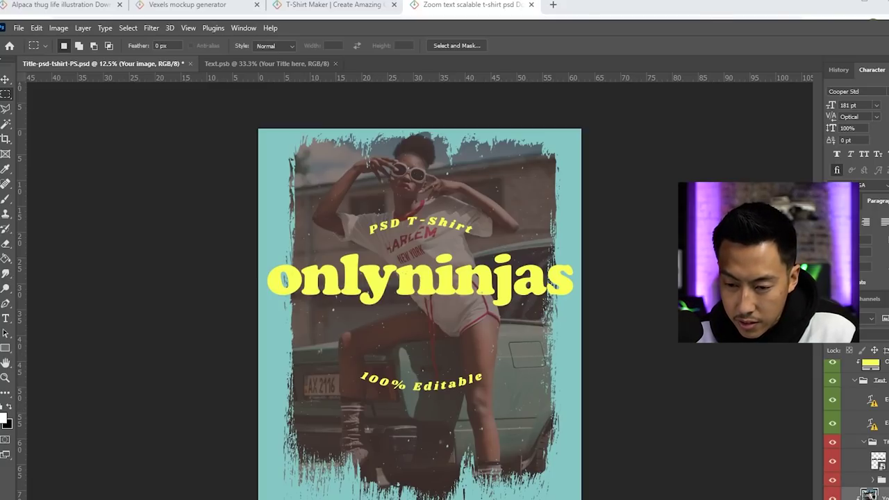
# Open the image placeholder smart object and paste in the photo of the man beside the dark car
pyautogui.scroll(3, 872, 472)
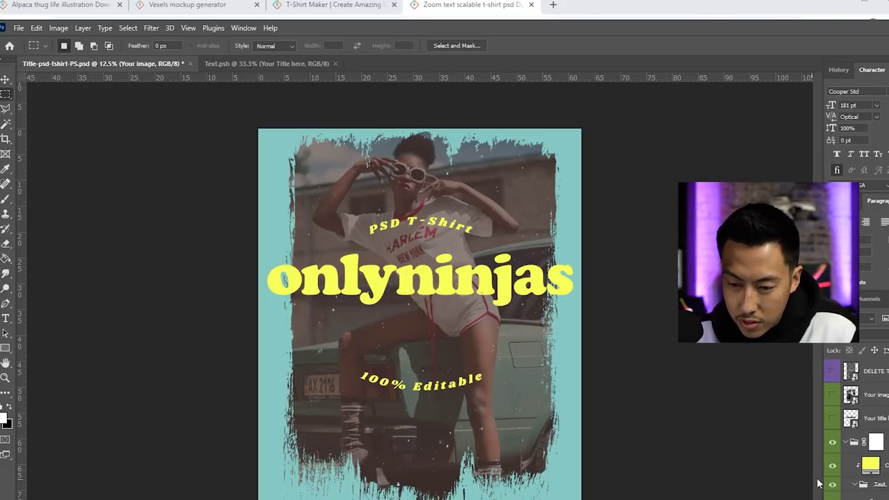
pyautogui.doubleClick(850, 395)
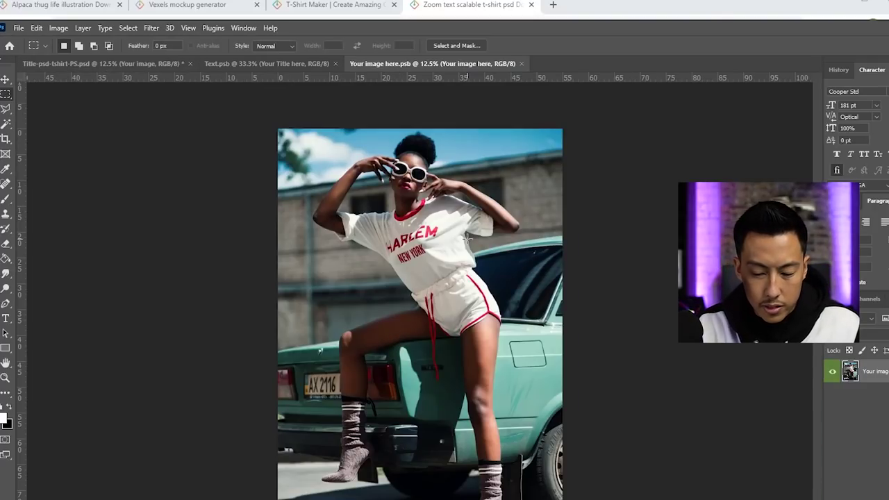
pyautogui.hotkey('ctrl', 'v')
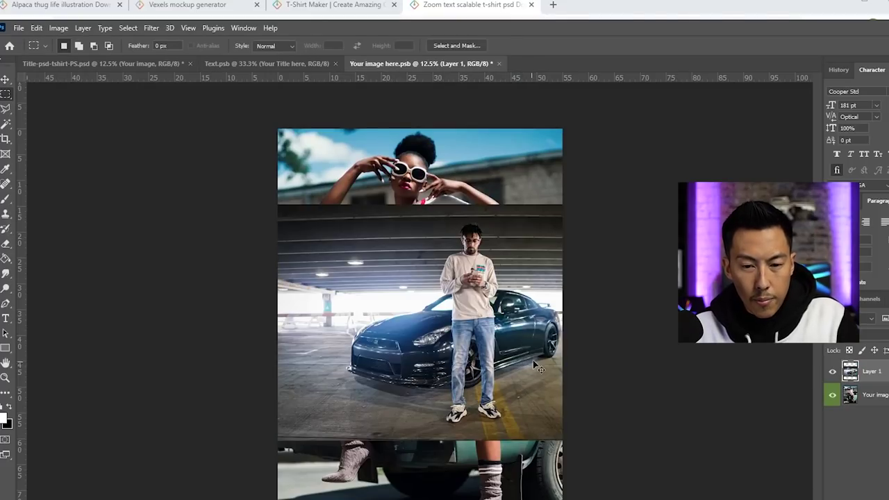
# Scale the pasted photo to about 171.56% and position it to fill the canvas with the man near the middle
pyautogui.hotkey('ctrl', 't')
pyautogui.moveTo(649, 205); pyautogui.dragTo(846, 114)
pyautogui.moveTo(599, 259); pyautogui.dragTo(386, 290)
pyautogui.moveTo(619, 469); pyautogui.dragTo(702, 499)
pyautogui.moveTo(543, 433); pyautogui.dragTo(576, 434)
pyautogui.press('Return')
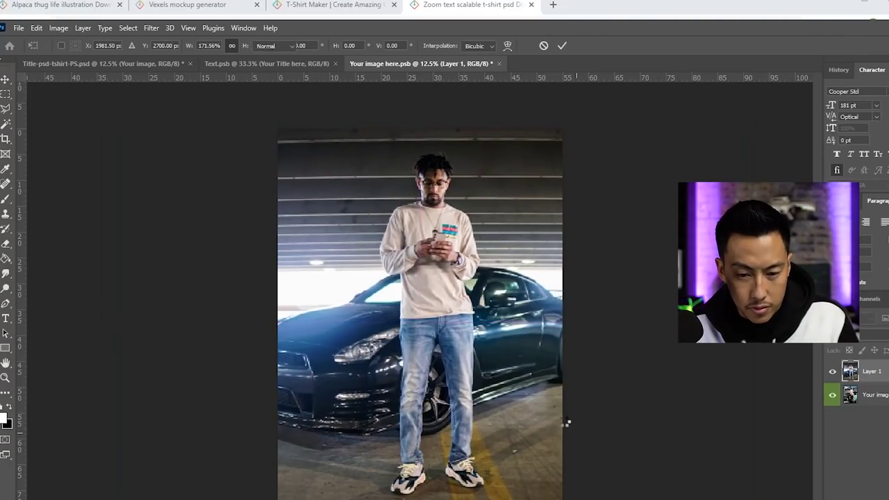
# Save the new photo into the T-shirt design and hide the design's teal background layer
pyautogui.hotkey('ctrl', 's')
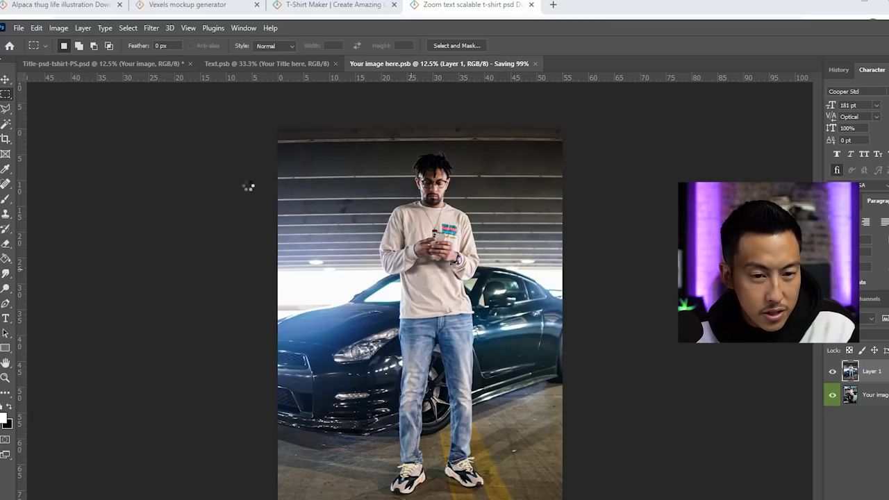
pyautogui.click(103, 65)
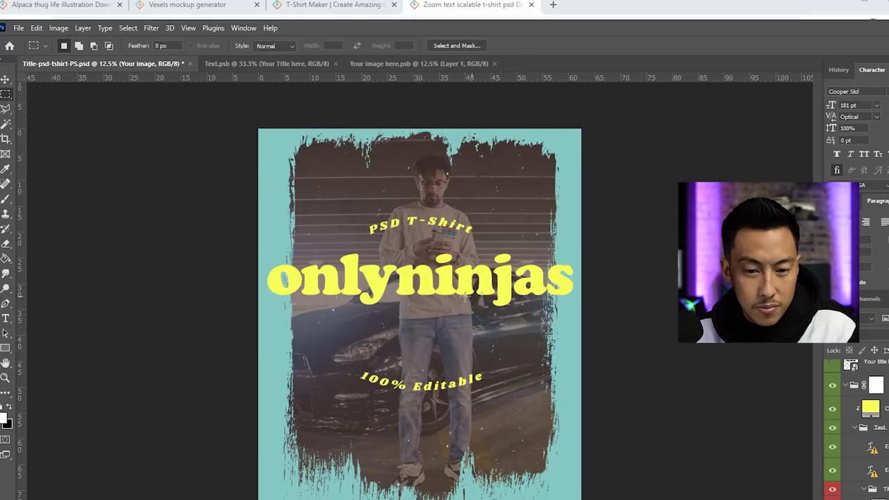
pyautogui.scroll(-2, 873, 475)
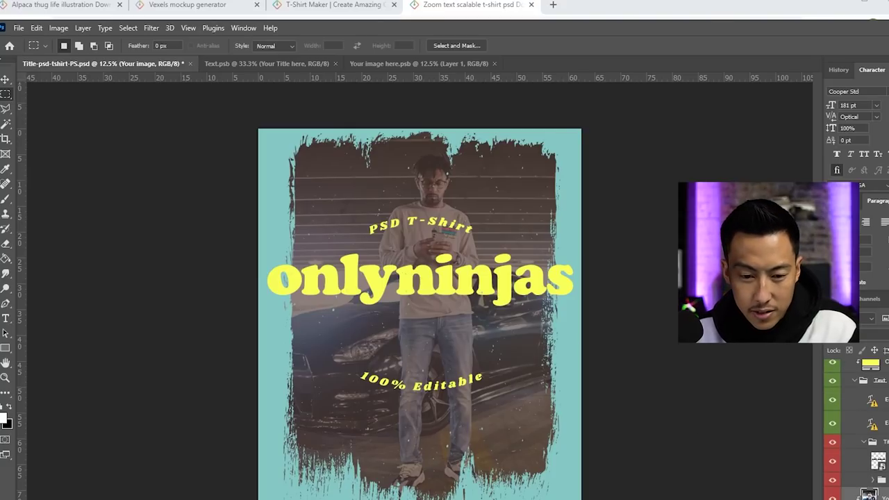
pyautogui.click(832, 499)
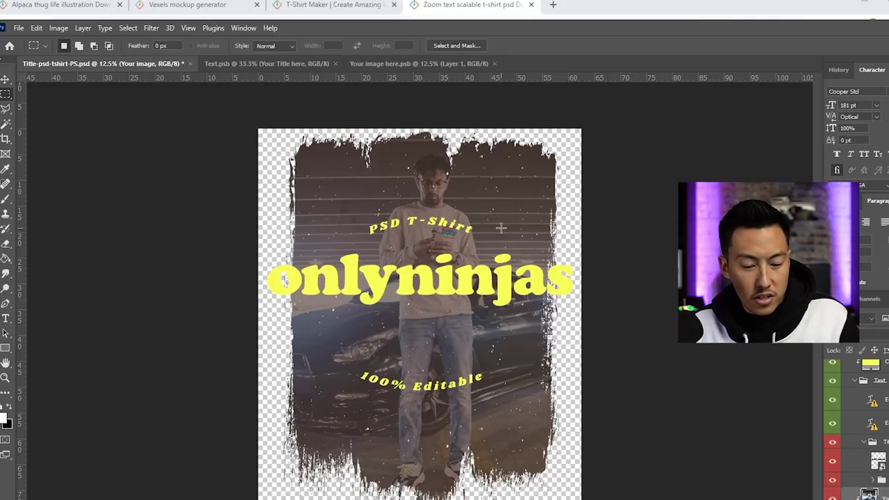
# Switch to the Vexels site in the browser, browse the related T-shirt PSDs and open the cut-text quote design
pyautogui.hotkey('alt', 'Tab')
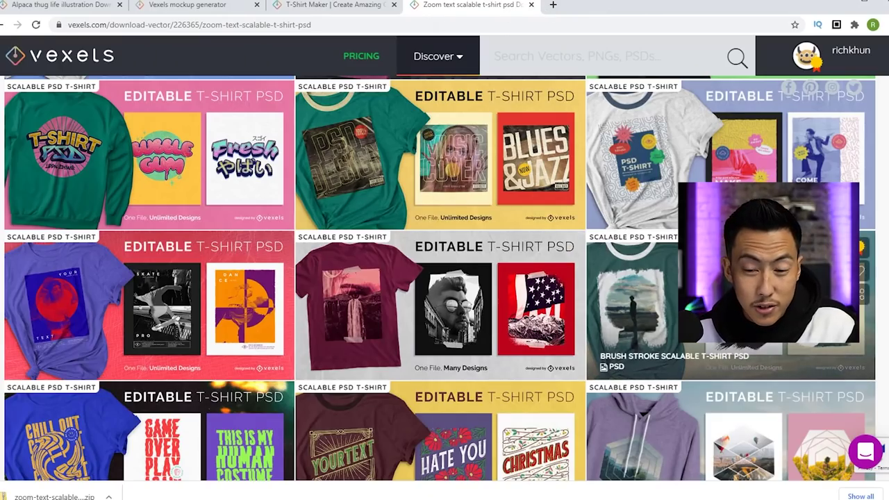
pyautogui.scroll(-7, 566, 238)
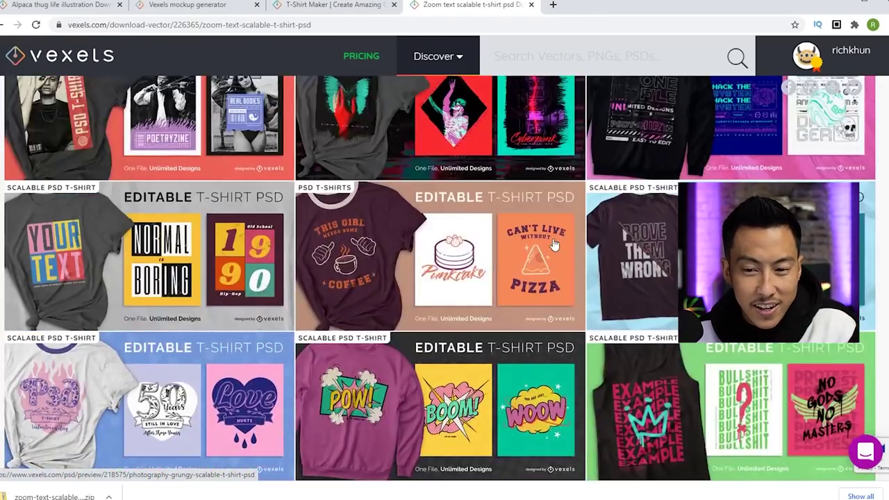
pyautogui.scroll(2, 651, 208)
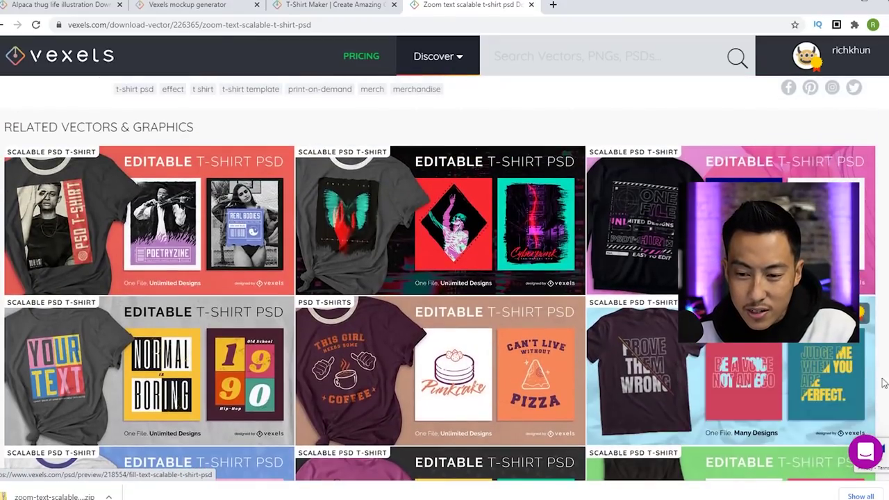
pyautogui.click(743, 375)
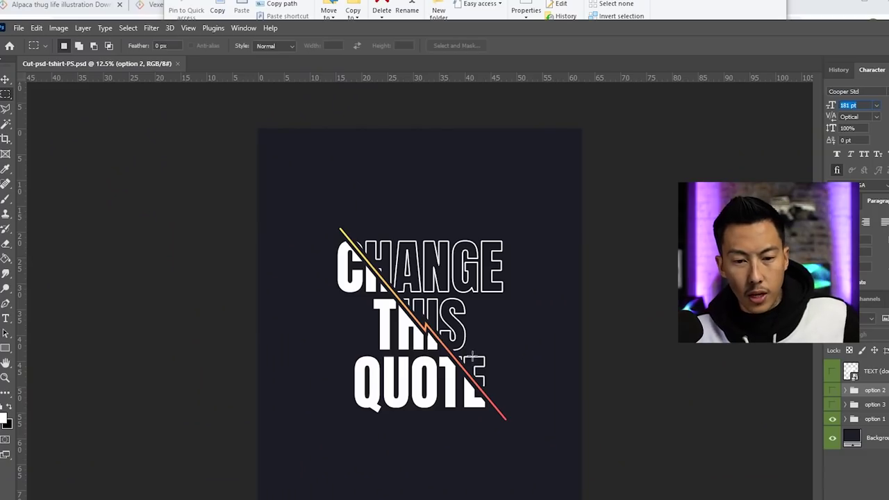
# Preview the quote template's option groups and leave only option 2 visible above the background
pyautogui.click(832, 419)
pyautogui.click(833, 420)
pyautogui.click(832, 404)
pyautogui.click(832, 405)
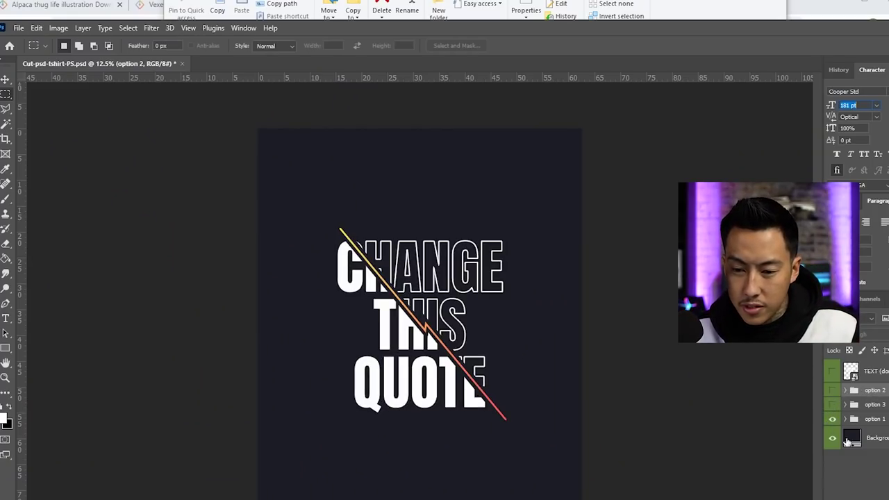
pyautogui.click(833, 391)
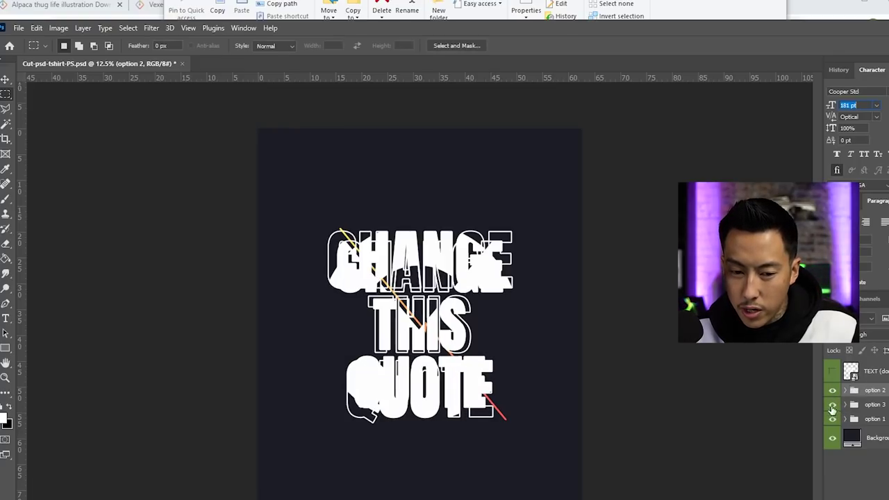
pyautogui.click(832, 419)
pyautogui.click(832, 405)
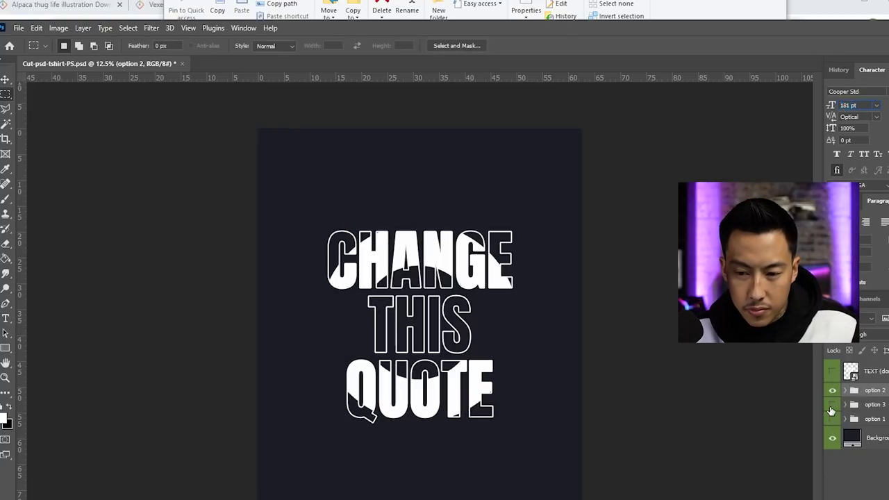
# Preview option 3 of the quote template in place of option 2
pyautogui.click(832, 405)
pyautogui.click(832, 391)
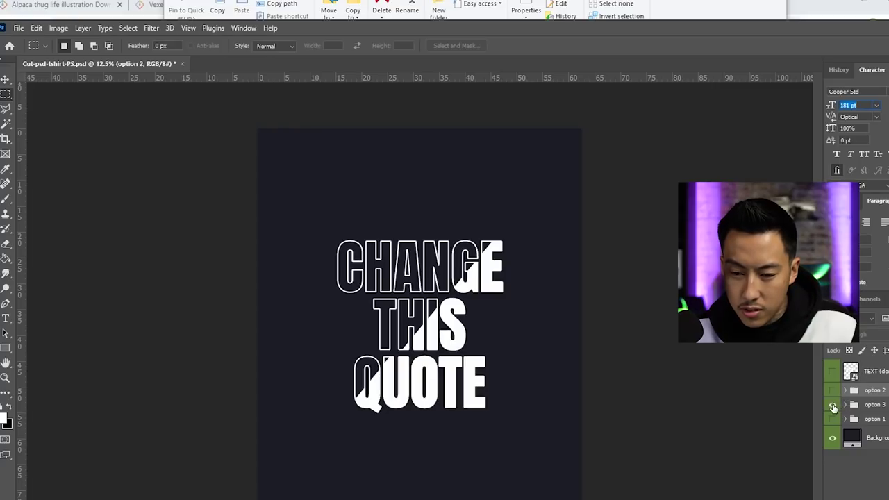
pyautogui.click(832, 405)
# Replace the quote inside the TEXT smart object with "HUSTLE / THROUGH / THE NIGHT" on three lines and save it
pyautogui.doubleClick(851, 371)
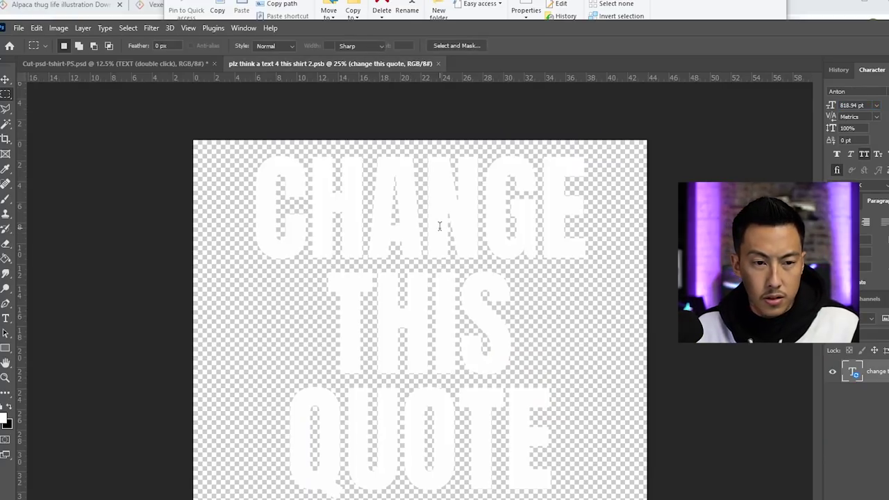
pyautogui.press('t')
pyautogui.click(390, 232)
pyautogui.hotkey('ctrl', 'a')
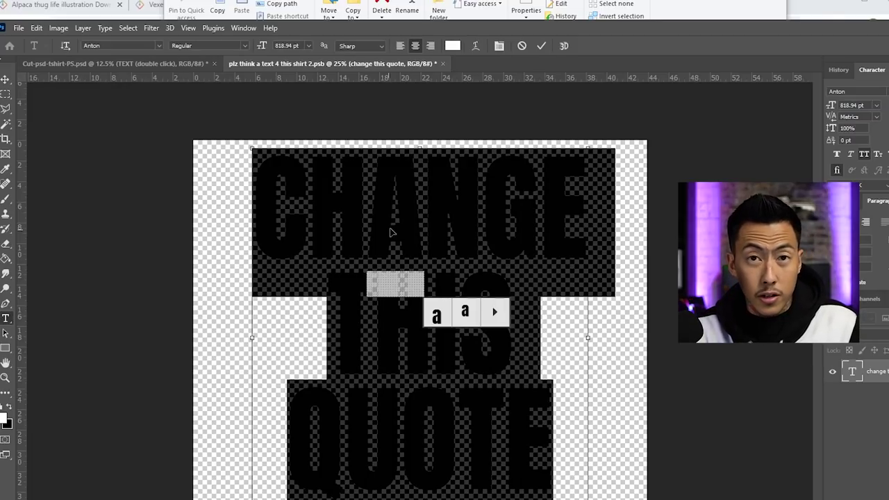
pyautogui.write('HUSTLE')
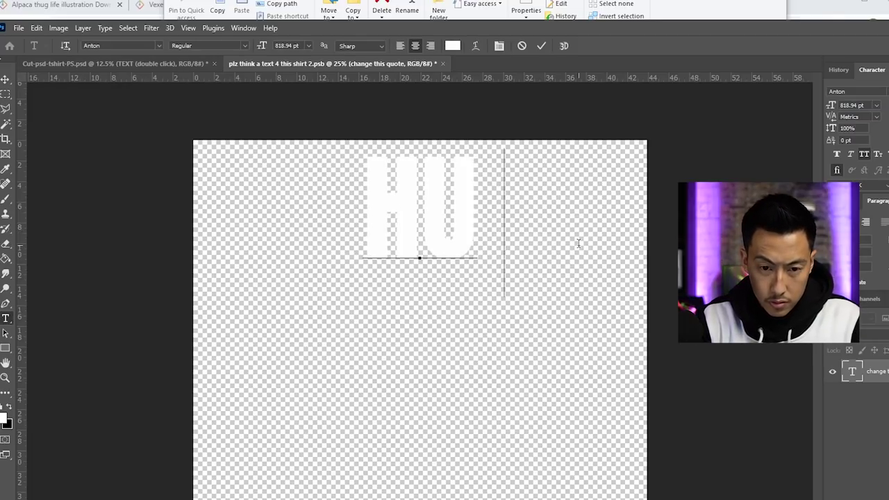
pyautogui.press('Return')
pyautogui.write('THROUGH')
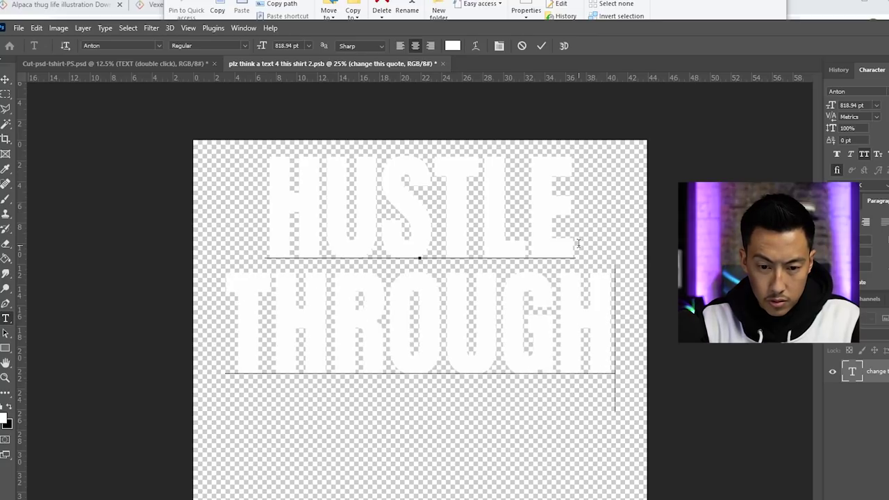
pyautogui.press('Return')
pyautogui.write('THE NIGHT')
pyautogui.hotkey('ctrl', 'Return')
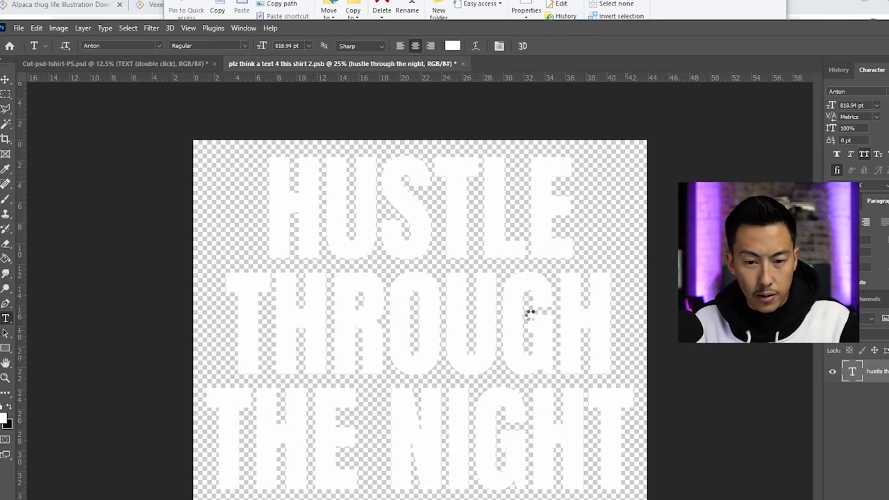
# Return to the cut-text T-shirt design and show the new quote in option 2, finishing with only option 1 visible
pyautogui.click(134, 64)
pyautogui.click(832, 392)
pyautogui.click(884, 405)
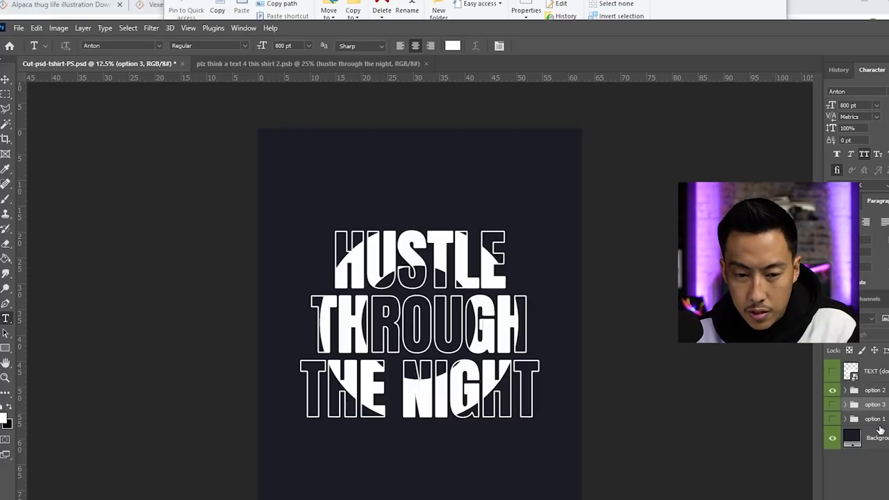
pyautogui.click(832, 393)
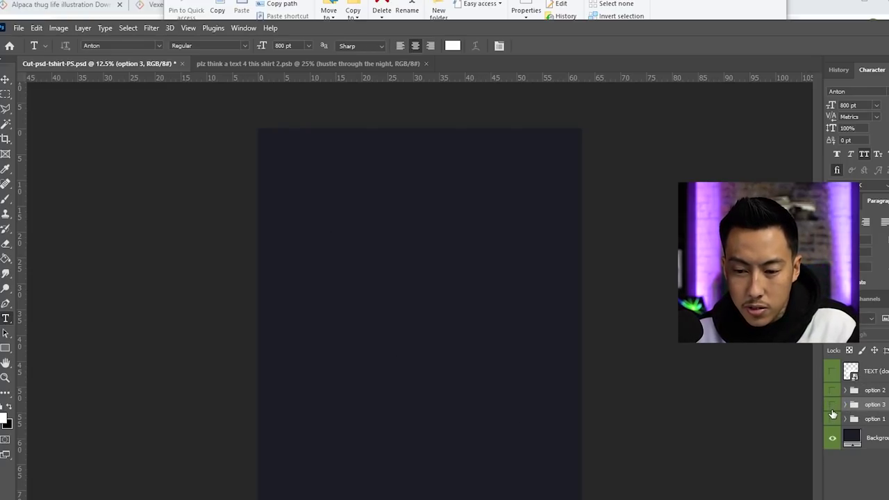
pyautogui.click(833, 405)
pyautogui.click(833, 407)
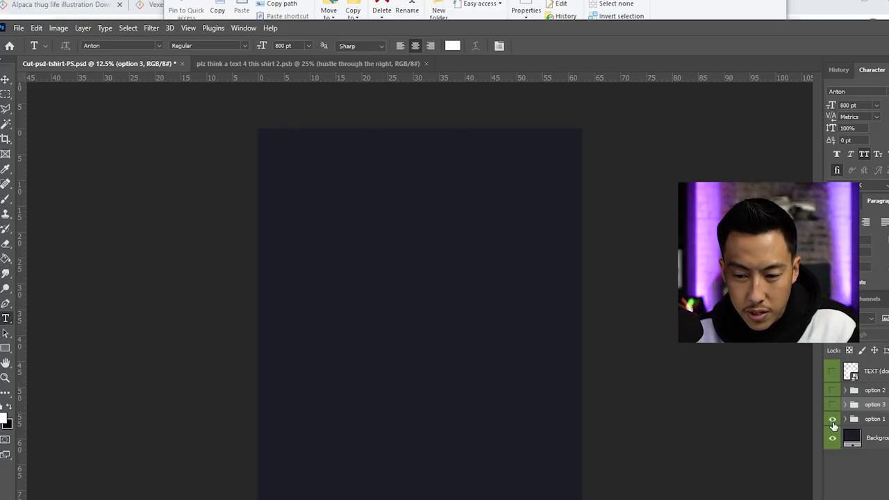
pyautogui.click(832, 420)
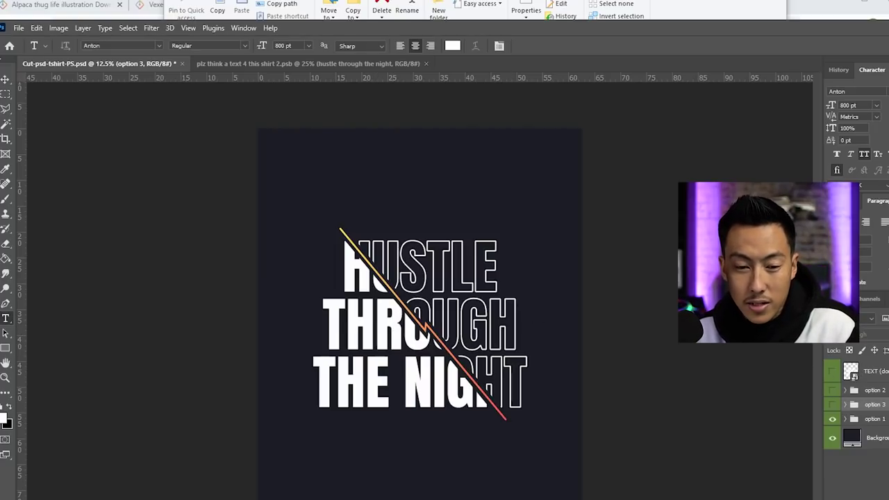
# Compare the new quote in option 3 and option 2, showing one variant at a time
pyautogui.click(832, 438)
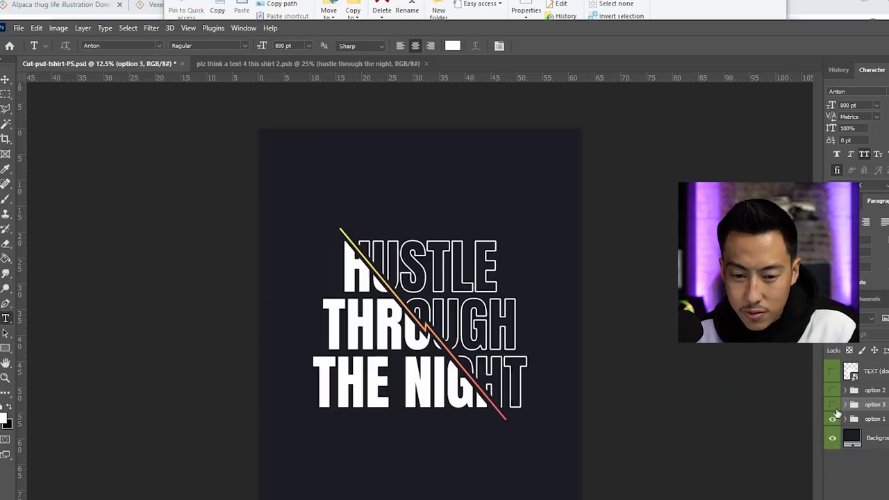
pyautogui.click(832, 405)
pyautogui.click(832, 420)
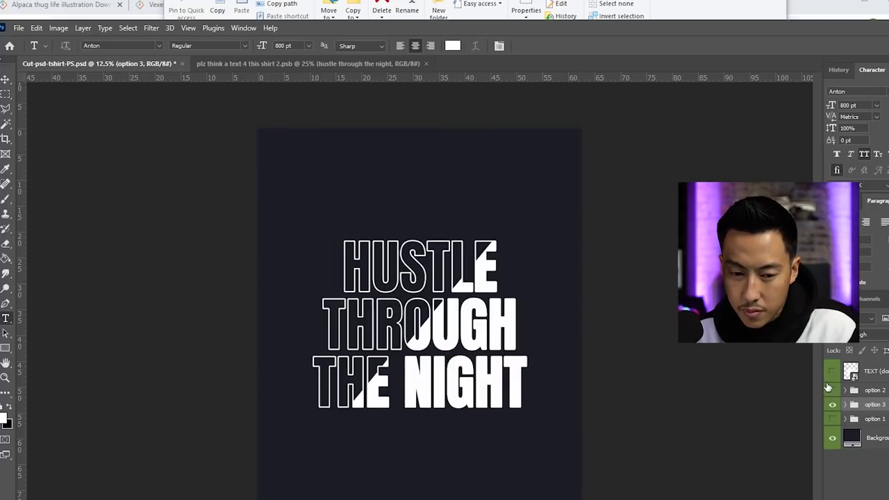
pyautogui.click(828, 382)
pyautogui.click(832, 404)
pyautogui.click(833, 420)
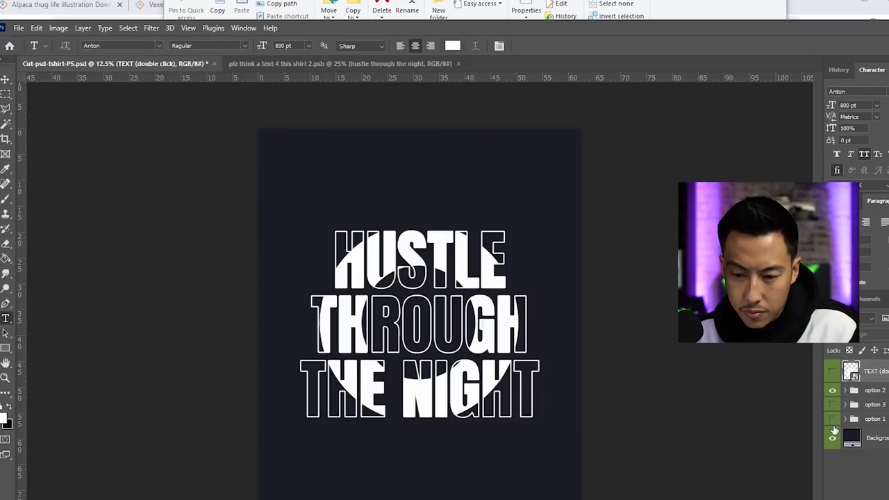
# Show the option 1 group and hide options 2 and 3, keeping only the diagonal-cut variant above the background
pyautogui.click(833, 425)
pyautogui.click(832, 421)
pyautogui.click(832, 406)
pyautogui.click(832, 391)
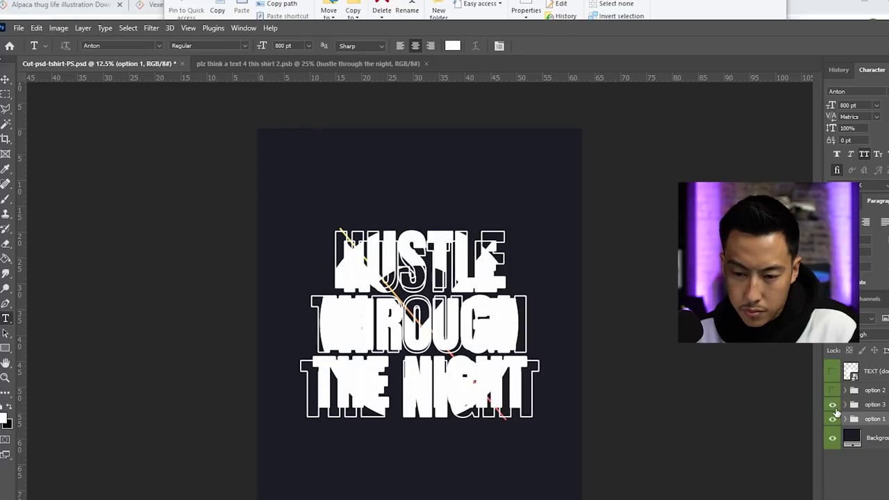
pyautogui.click(832, 405)
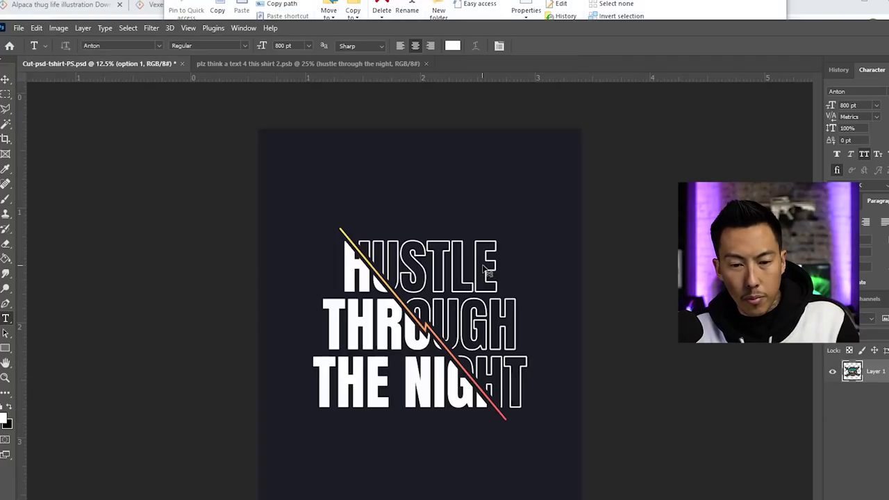
# Paste the ninja head graphic into the T-shirt design and place it centred just above the word HUSTLE
pyautogui.hotkey('ctrl', 'v')
pyautogui.hotkey('ctrl', 't')
pyautogui.moveTo(452, 335); pyautogui.dragTo(450, 219)
pyautogui.press('Return')
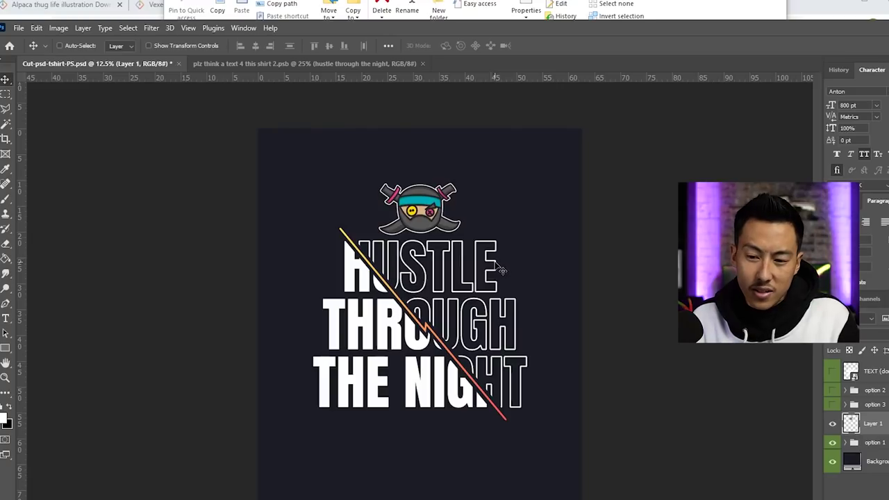
# Expand the option 1 group, look through its masked subgroups and select the Line layer
pyautogui.click(885, 448)
pyautogui.click(845, 443)
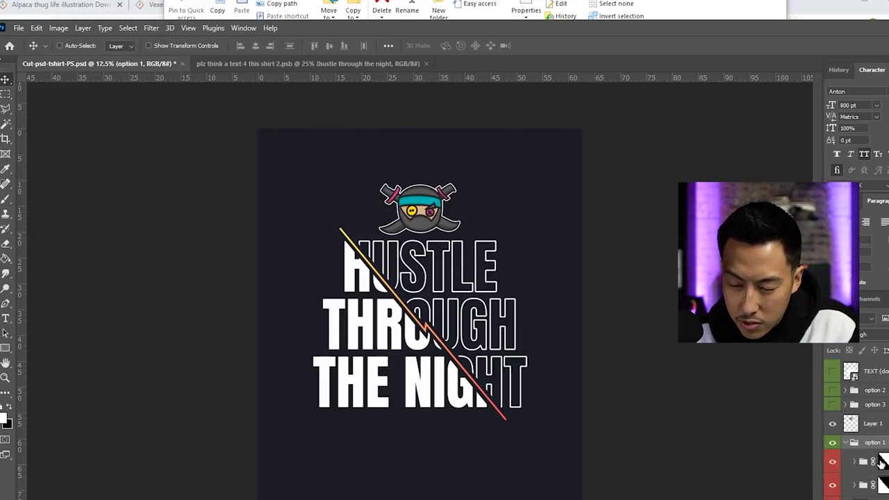
pyautogui.click(855, 463)
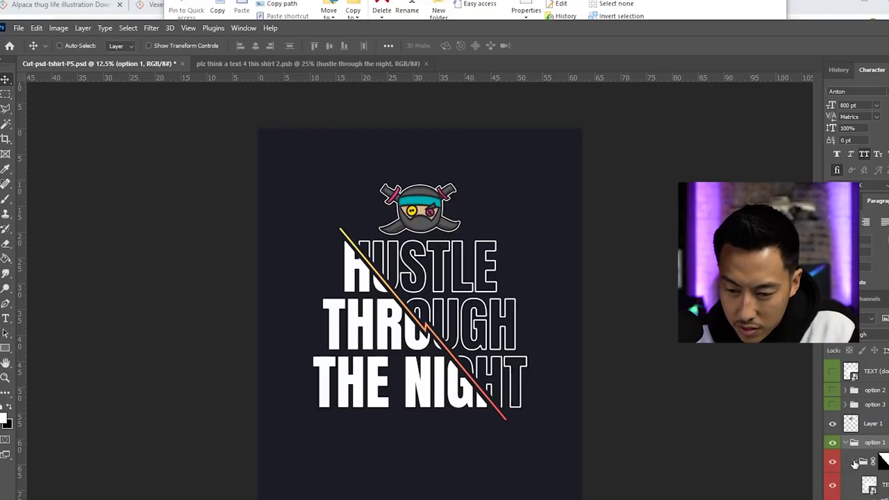
pyautogui.scroll(-1, 847, 464)
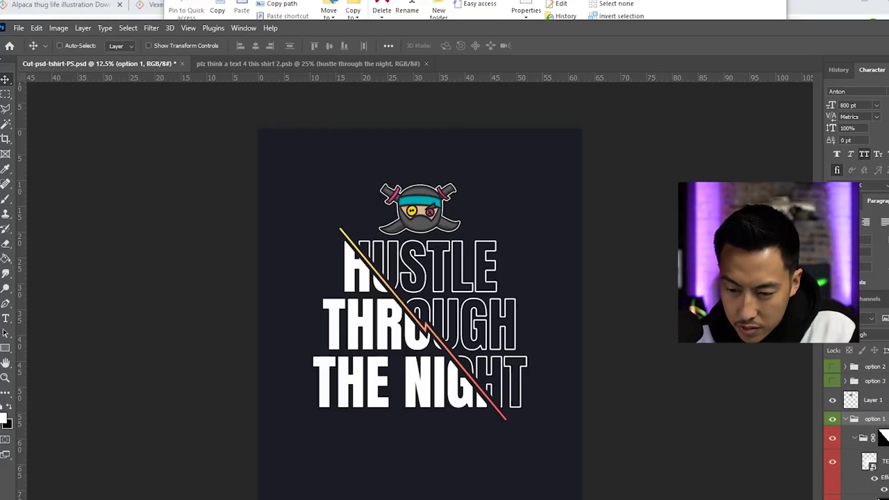
pyautogui.click(853, 439)
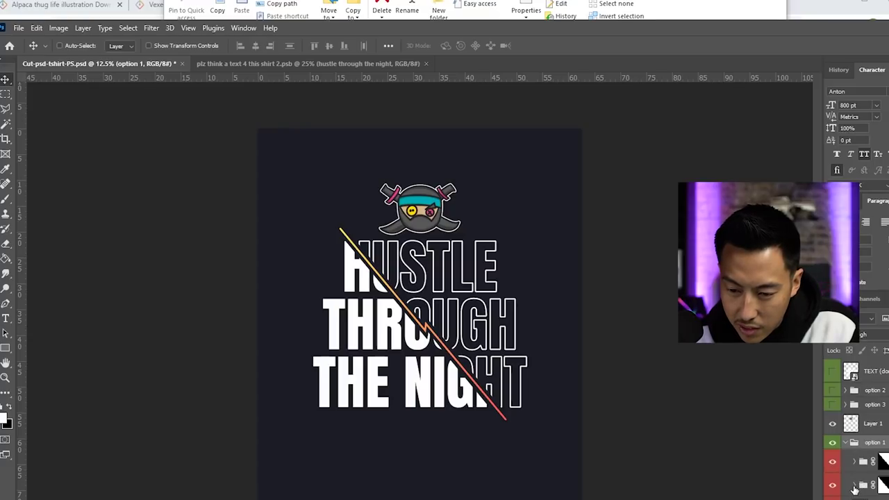
pyautogui.click(855, 485)
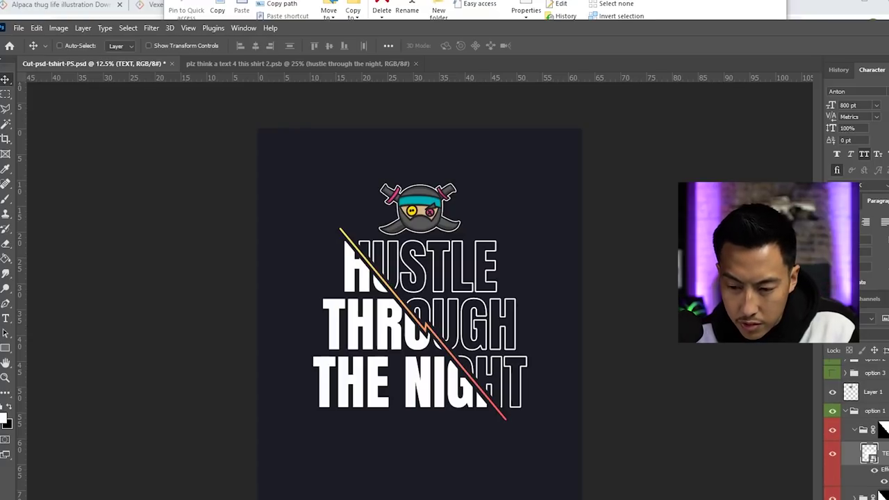
pyautogui.click(881, 498)
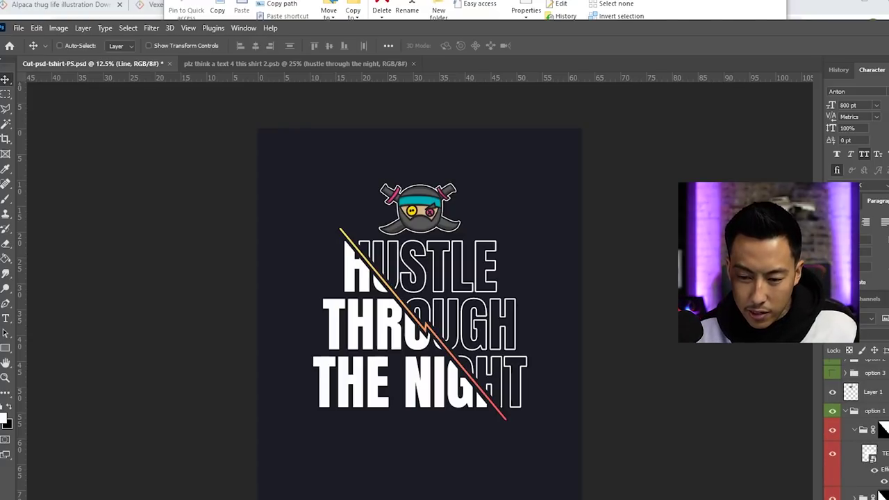
# Recolour the diagonal line from blue to light teal with a Hue/Saturation adjustment
pyautogui.hotkey('ctrl', 'u')
pyautogui.moveTo(720, 229); pyautogui.dragTo(783, 229)
pyautogui.moveTo(723, 288); pyautogui.dragTo(744, 288)
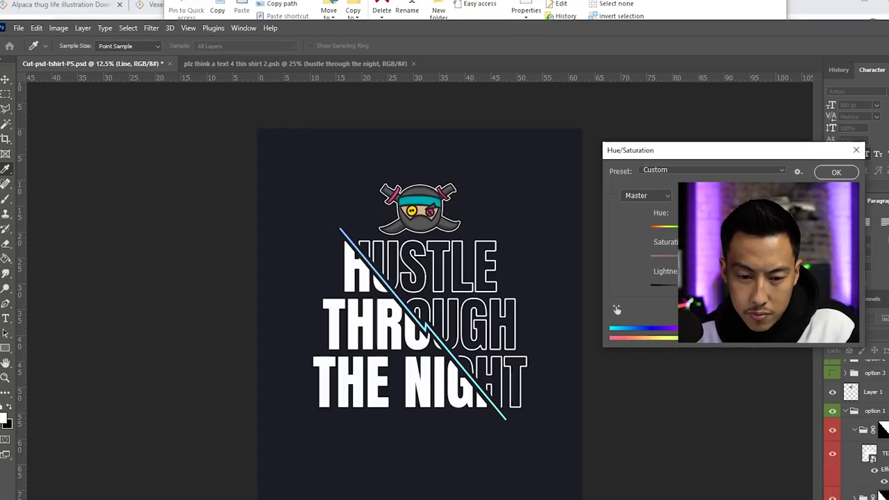
pyautogui.click(836, 172)
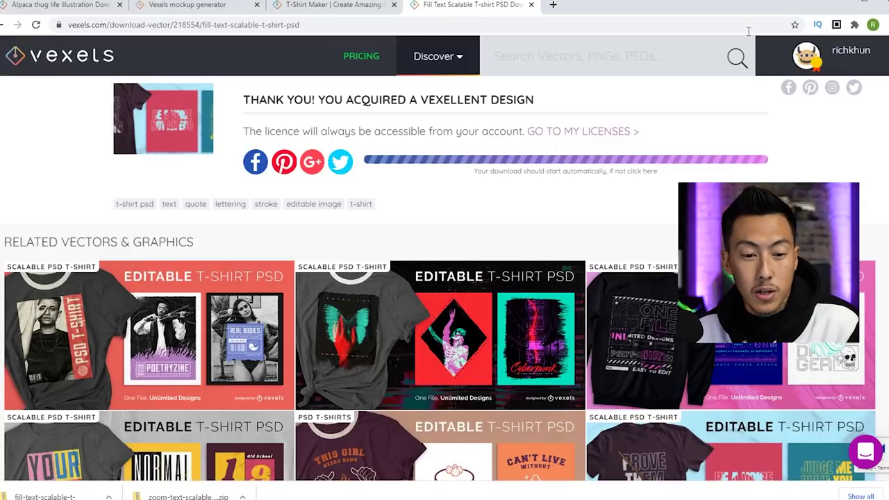
# Browse the related scalable T-shirt PSD designs on the Vexels download page in the browser
pyautogui.scroll(-3, 410, 250)
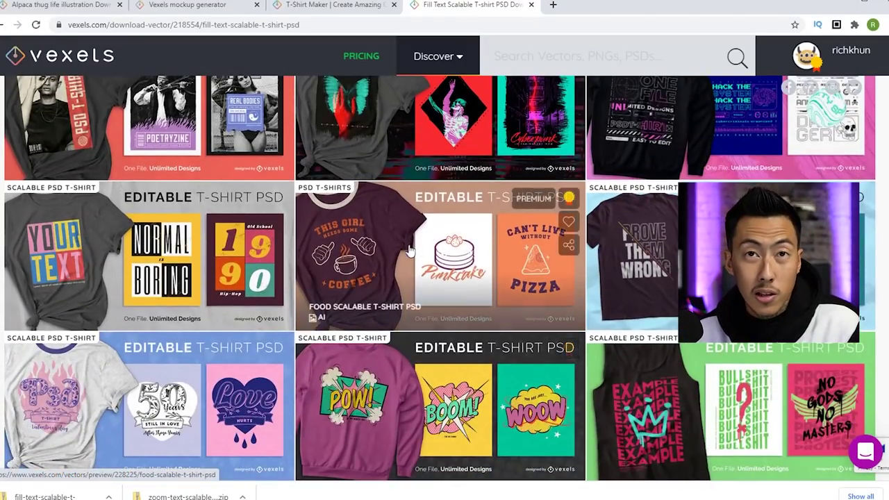
pyautogui.scroll(2, 410, 250)
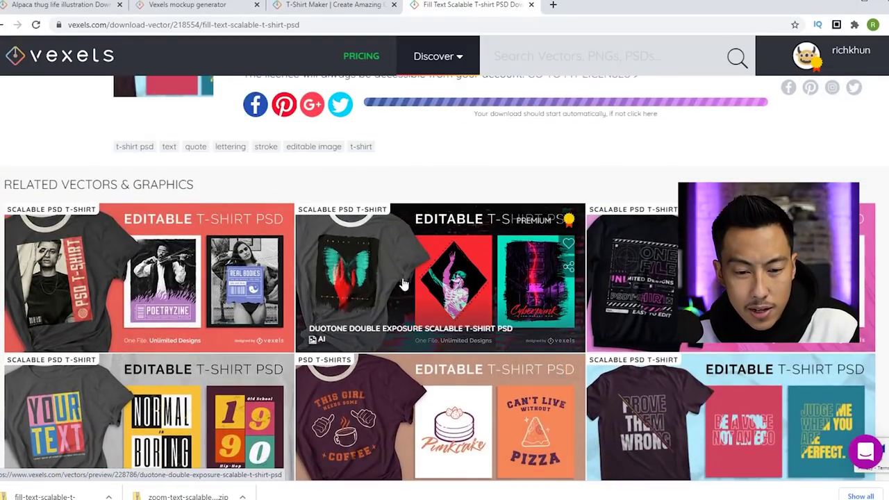
pyautogui.scroll(-5, 403, 285)
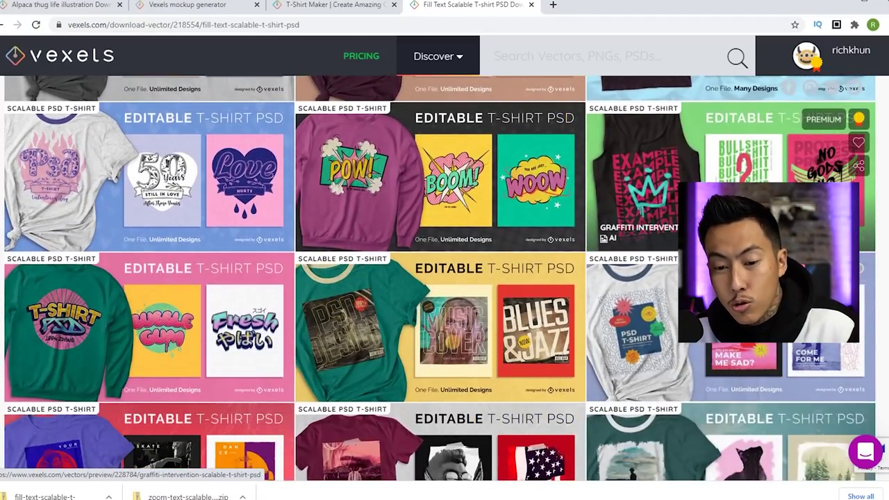
pyautogui.click(345, 7)
pyautogui.click(472, 5)
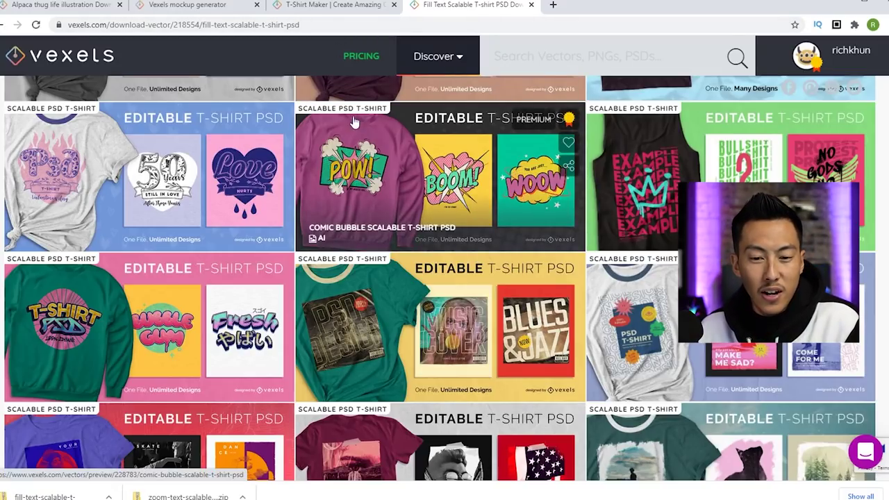
pyautogui.scroll(-3, 481, 183)
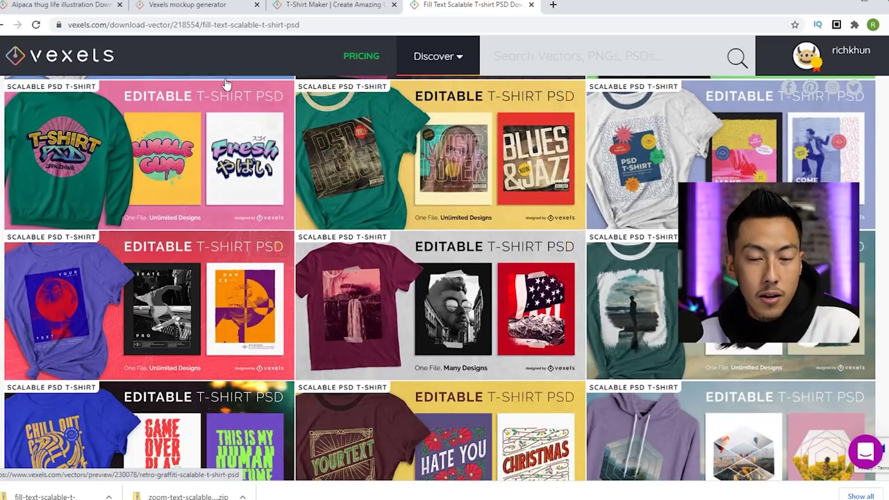
# Go back to the alpaca thug life download page and look over its related print-ready designs
pyautogui.click(326, 6)
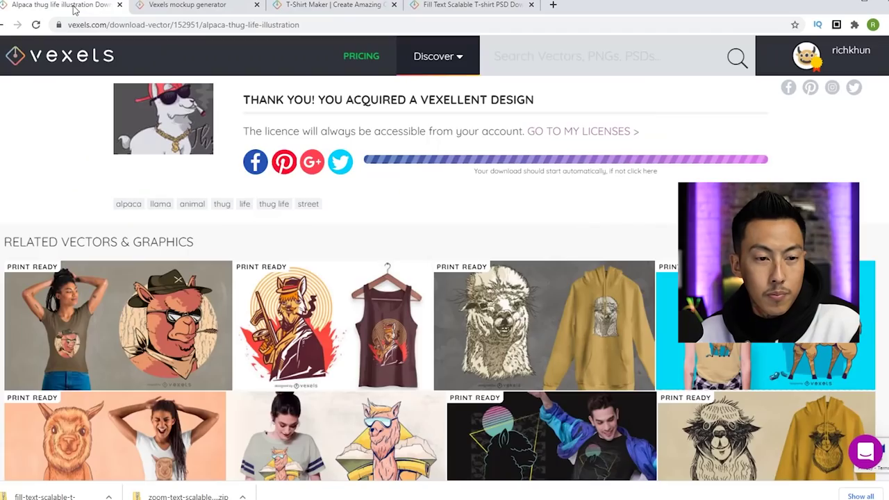
pyautogui.click(77, 5)
pyautogui.scroll(-3, 466, 252)
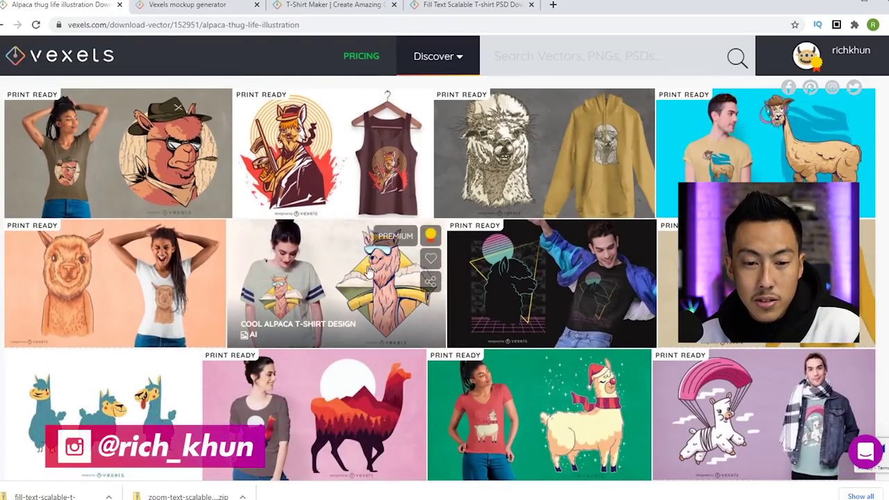
# Revisit the Girl Power rose design in the Vexels T-shirt maker and in the mockup generator
pyautogui.click(314, 6)
pyautogui.click(664, 134)
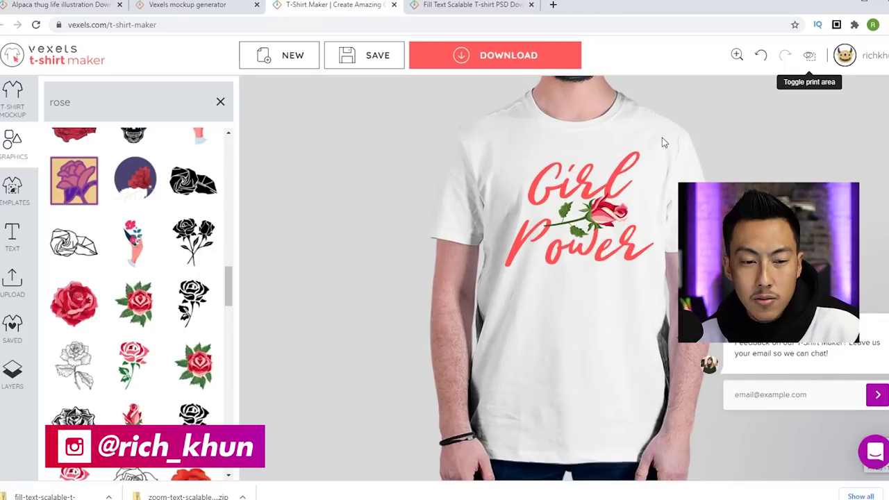
pyautogui.click(182, 6)
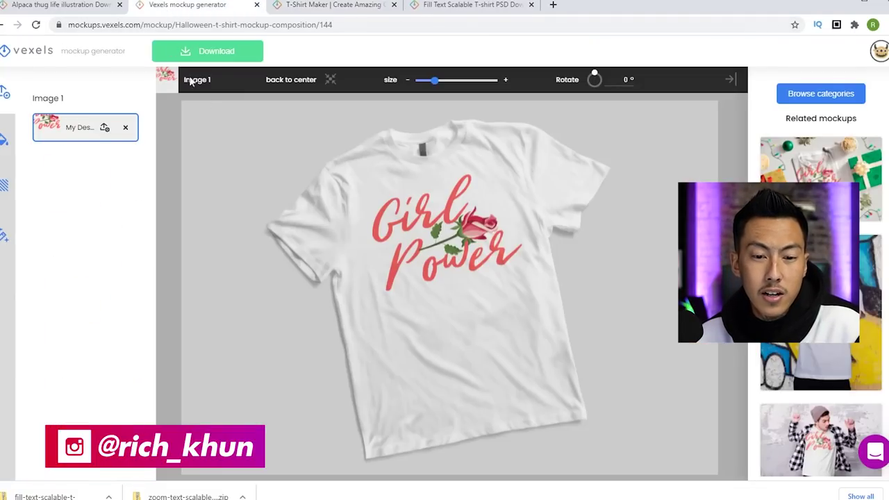